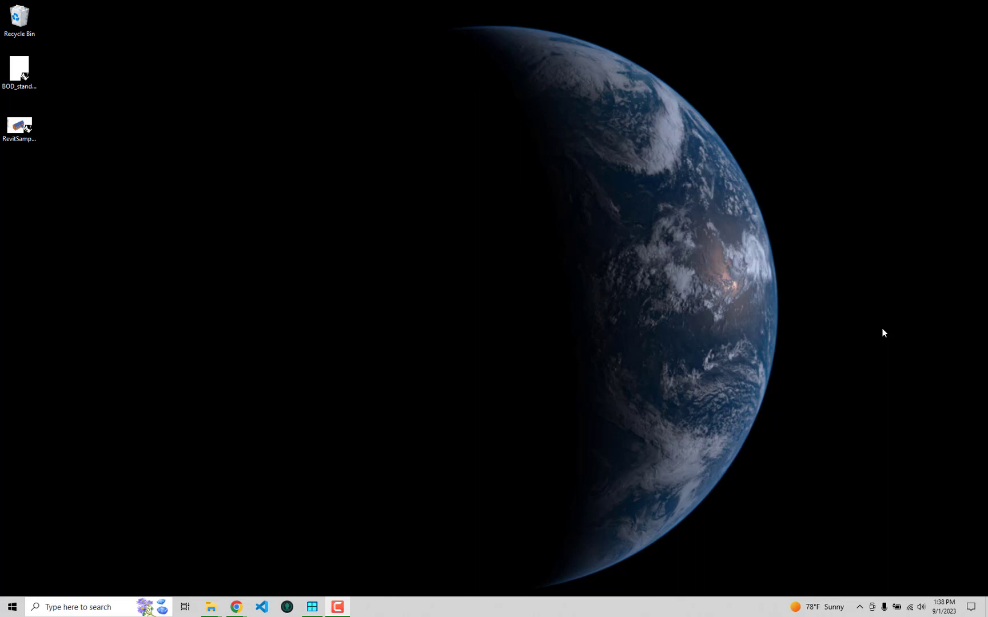
# Launch Rhino 7 with the Pollination plugin.
pyautogui.click(12, 607)
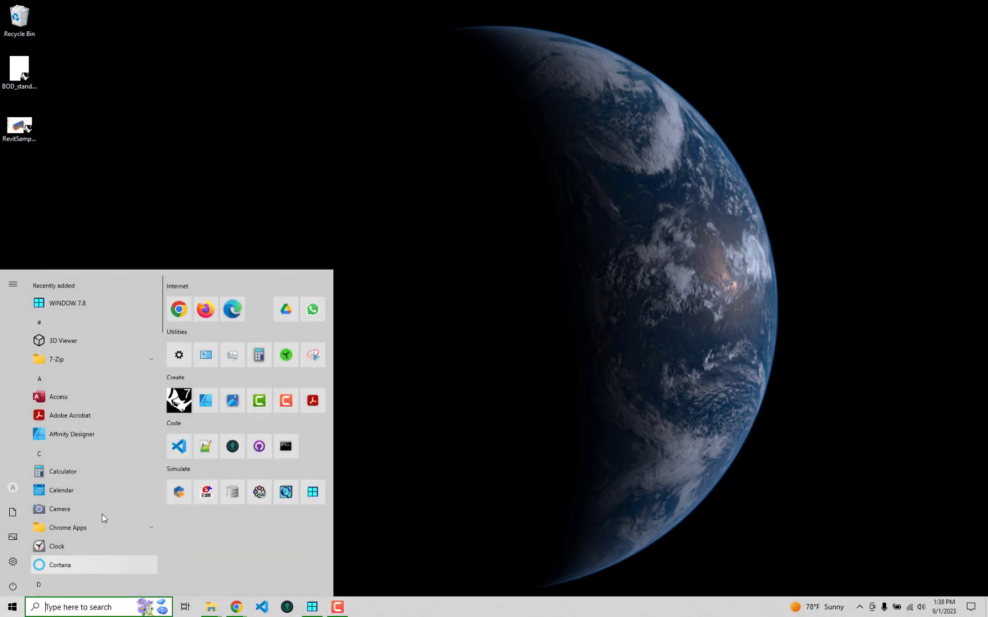
pyautogui.click(179, 398)
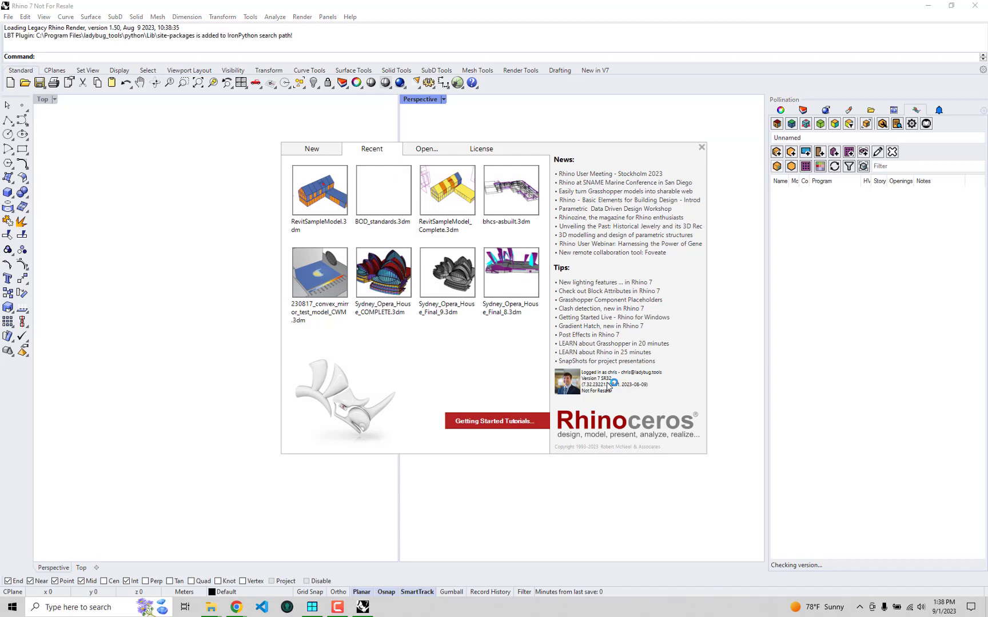
# Locate the Basis of Design - ClimateZone 5 - 2019 set among Pollination's energy construction sets and close the manager.
pyautogui.click(896, 125)
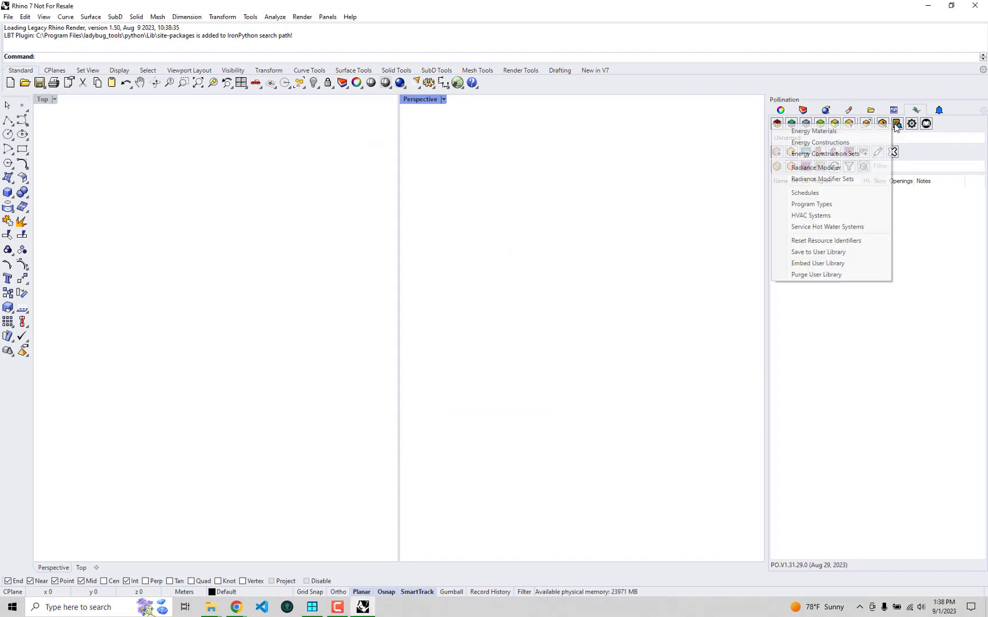
pyautogui.click(852, 160)
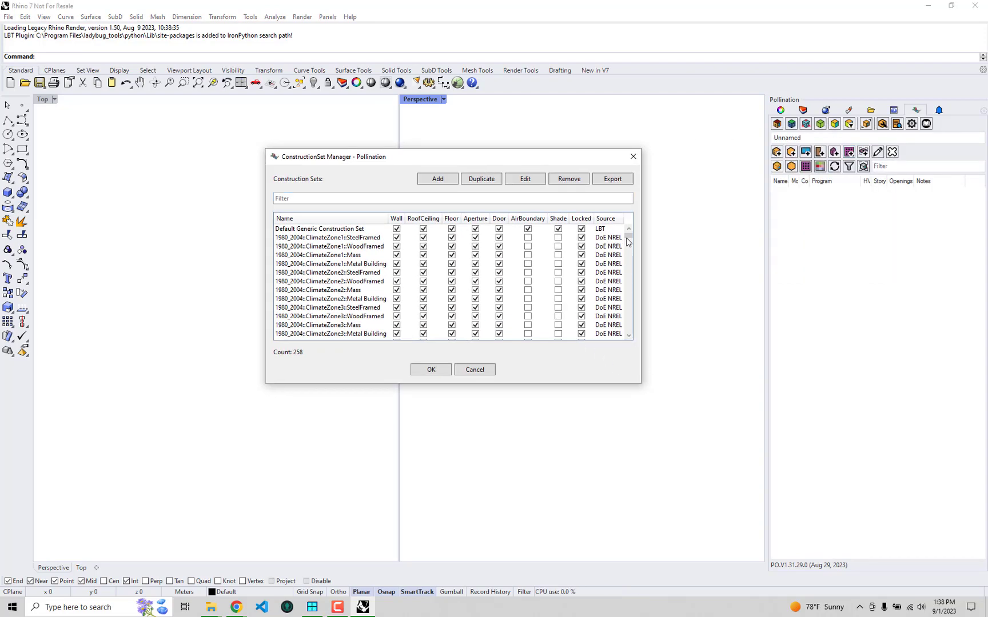
pyautogui.scroll(-1, 625, 298)
pyautogui.scroll(-20, 624, 298)
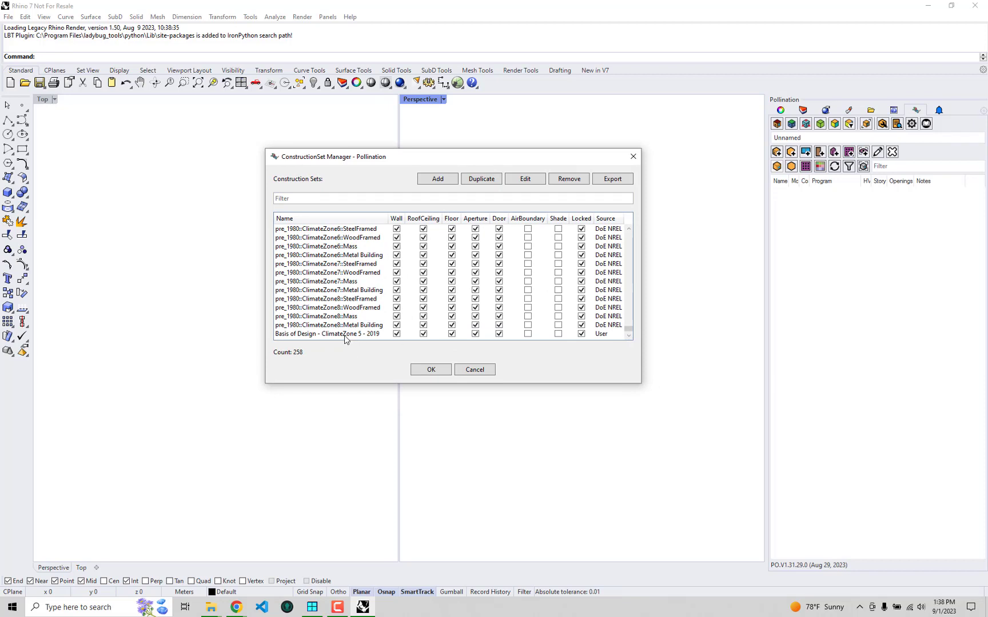
pyautogui.click(344, 333)
pyautogui.moveTo(640, 382); pyautogui.dragTo(691, 414)
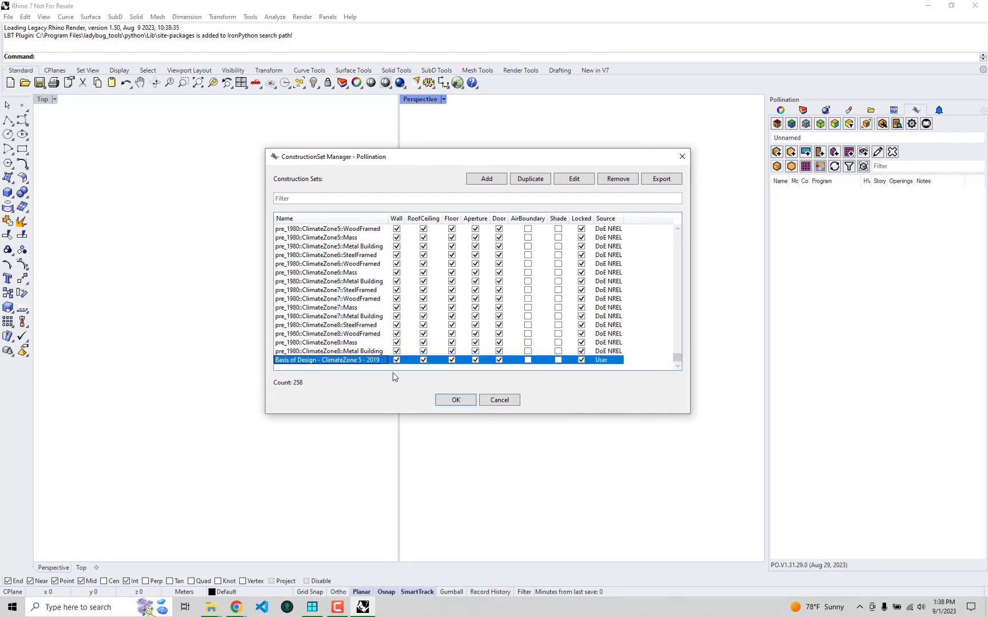
pyautogui.click(681, 157)
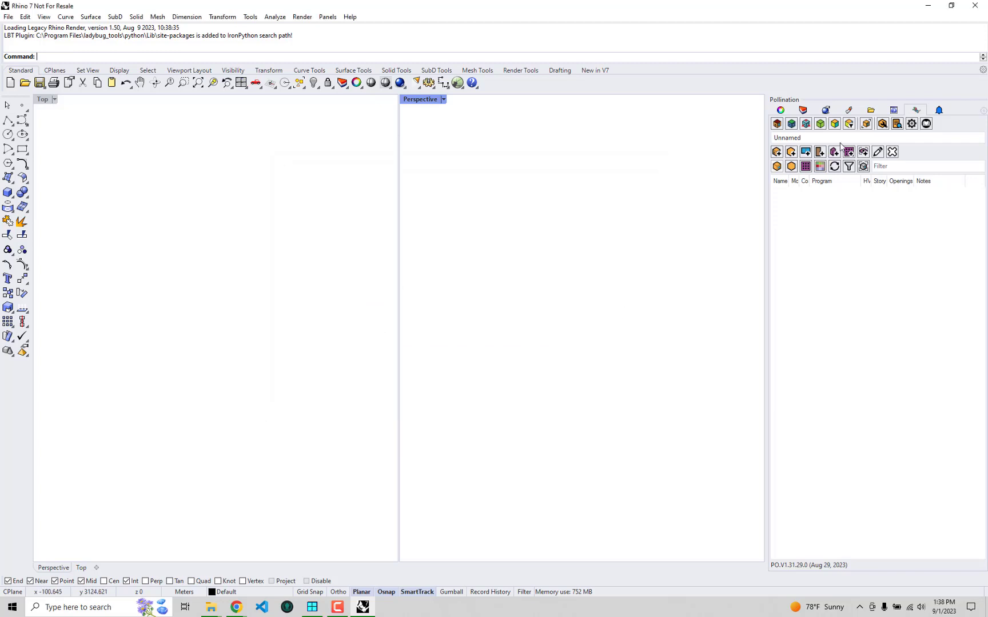
# Locate the Bio Lab - Default FH1 - BOD program among Pollination's program types and close the manager.
pyautogui.click(896, 124)
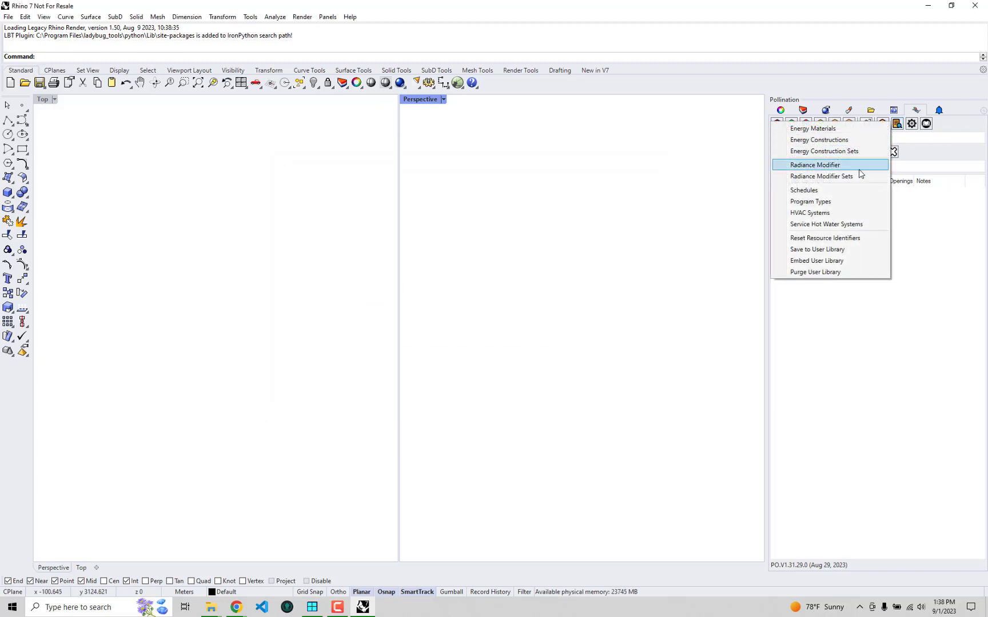
pyautogui.click(832, 201)
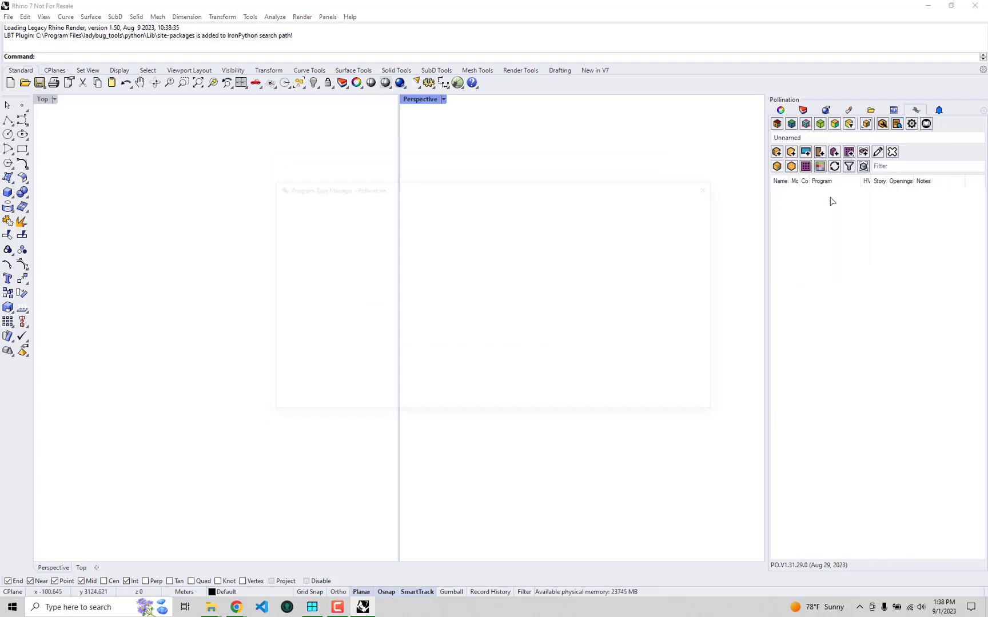
pyautogui.moveTo(578, 183); pyautogui.dragTo(498, 141)
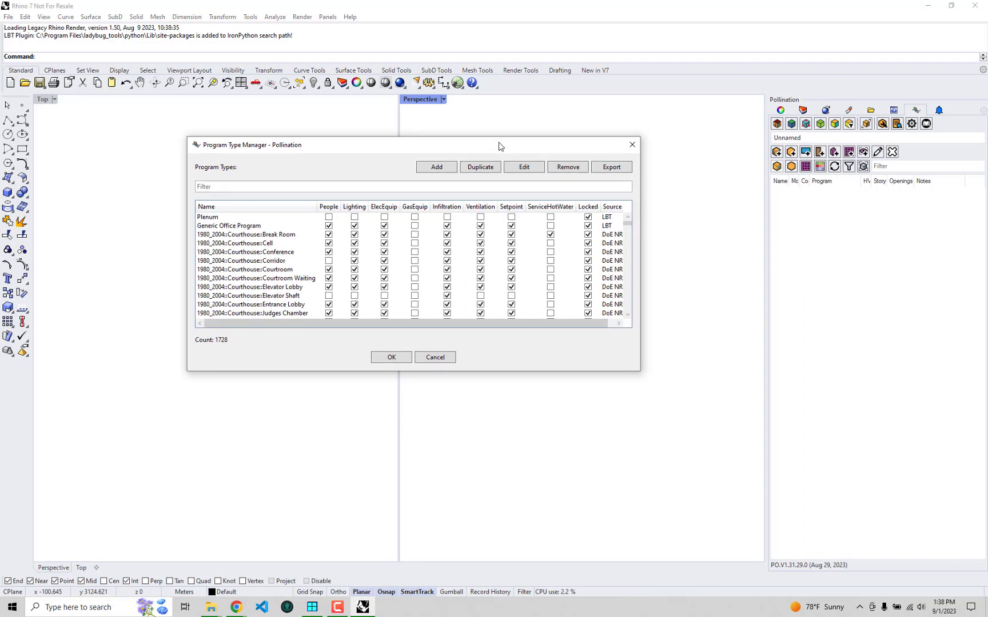
pyautogui.moveTo(627, 227); pyautogui.dragTo(626, 324)
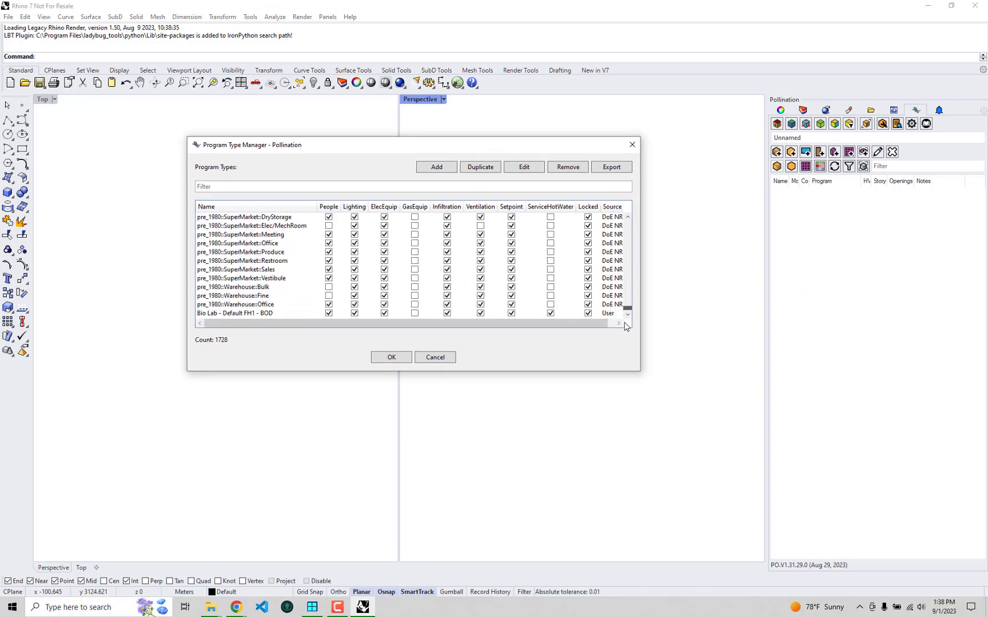
pyautogui.click(237, 314)
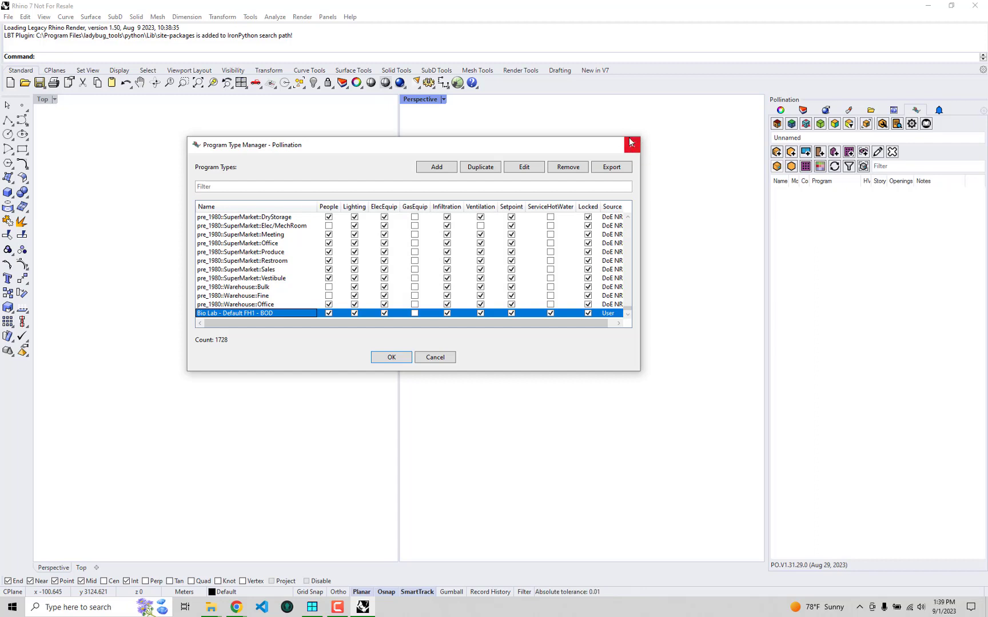
pyautogui.click(631, 146)
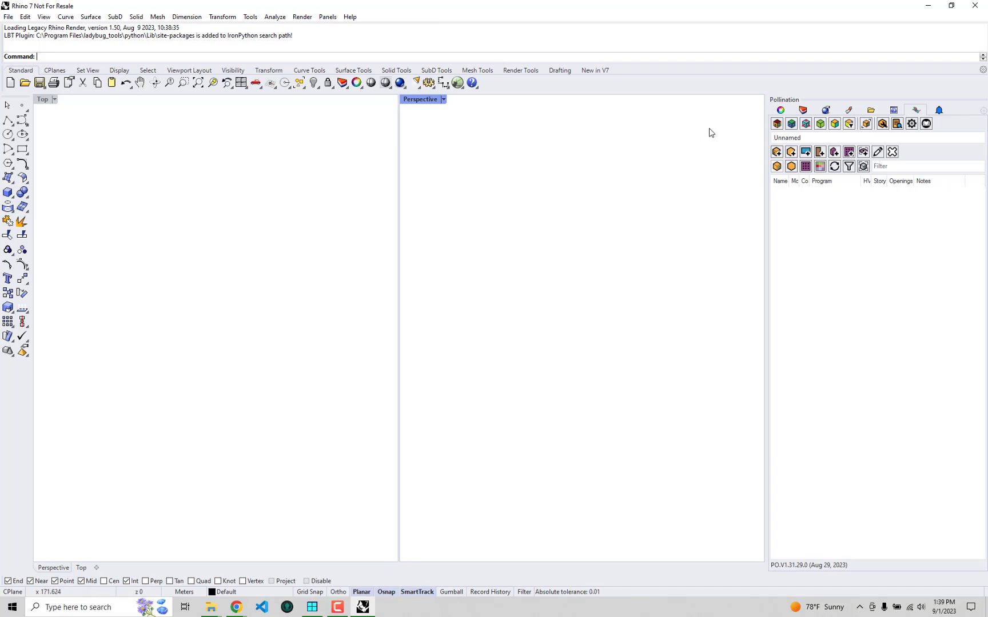
# Embed all resources of the Pollination user library into the current model.
pyautogui.click(896, 125)
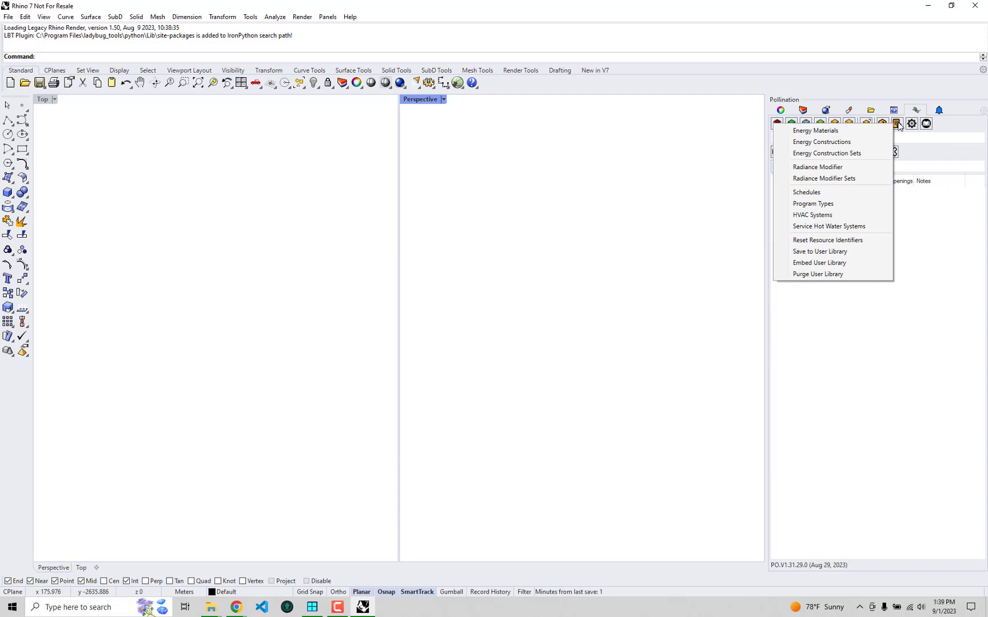
pyautogui.click(832, 267)
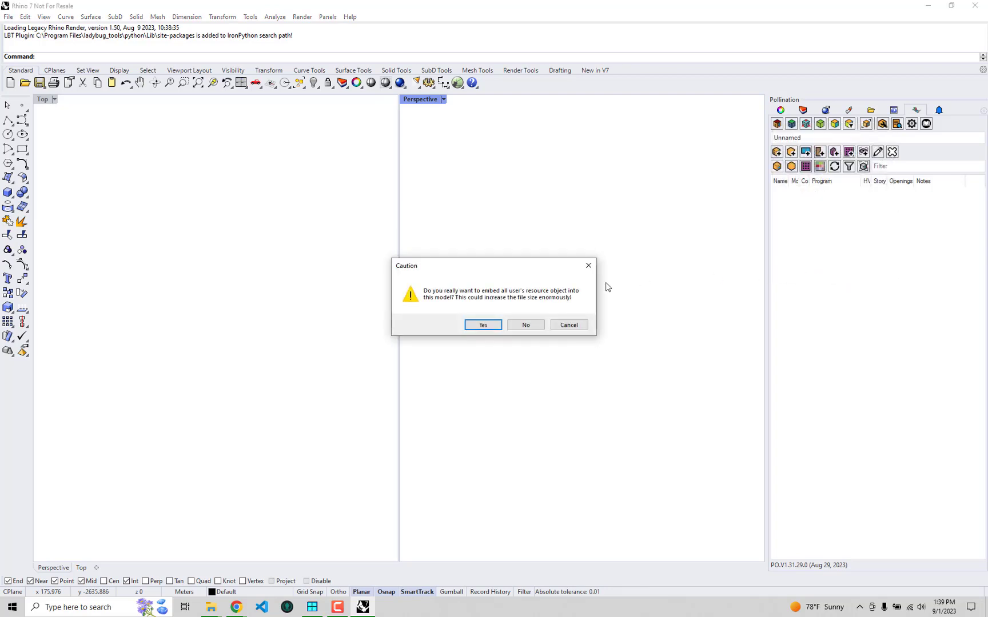
pyautogui.moveTo(530, 269); pyautogui.dragTo(489, 249)
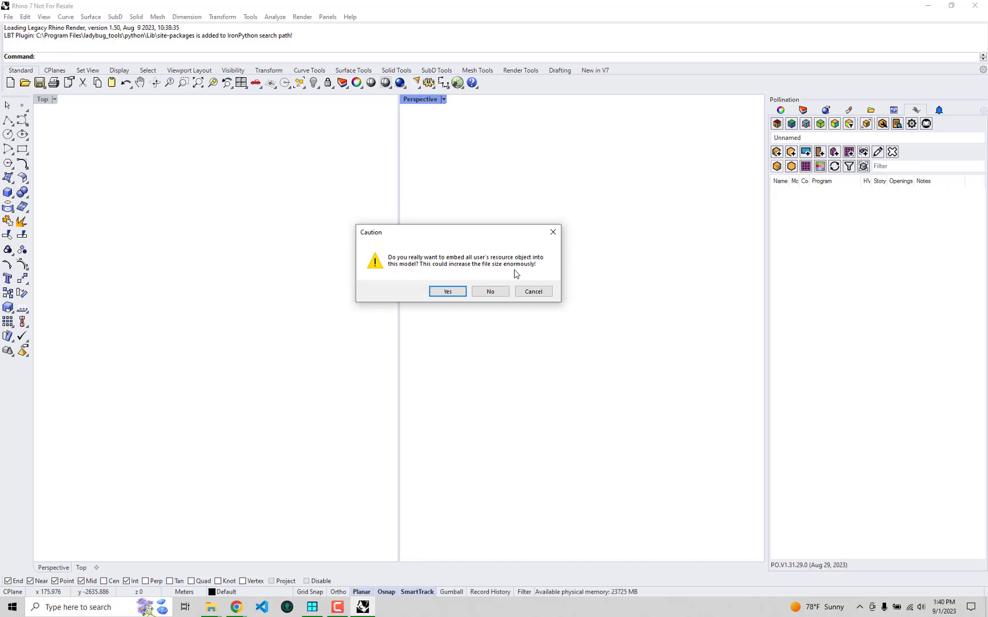
pyautogui.click(448, 292)
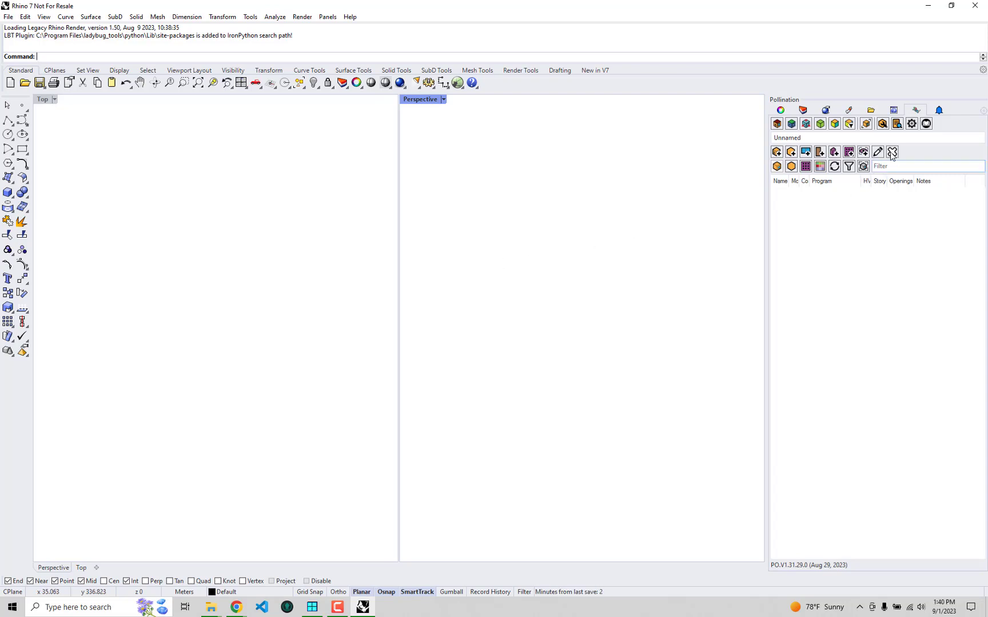
# Purge the local Pollination user library folder.
pyautogui.click(896, 124)
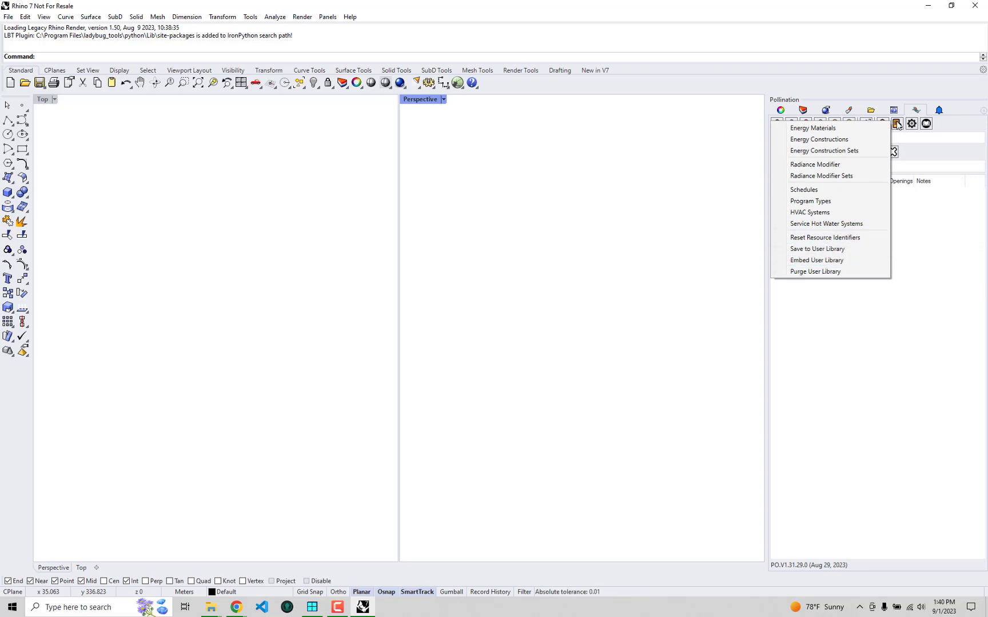
pyautogui.click(840, 272)
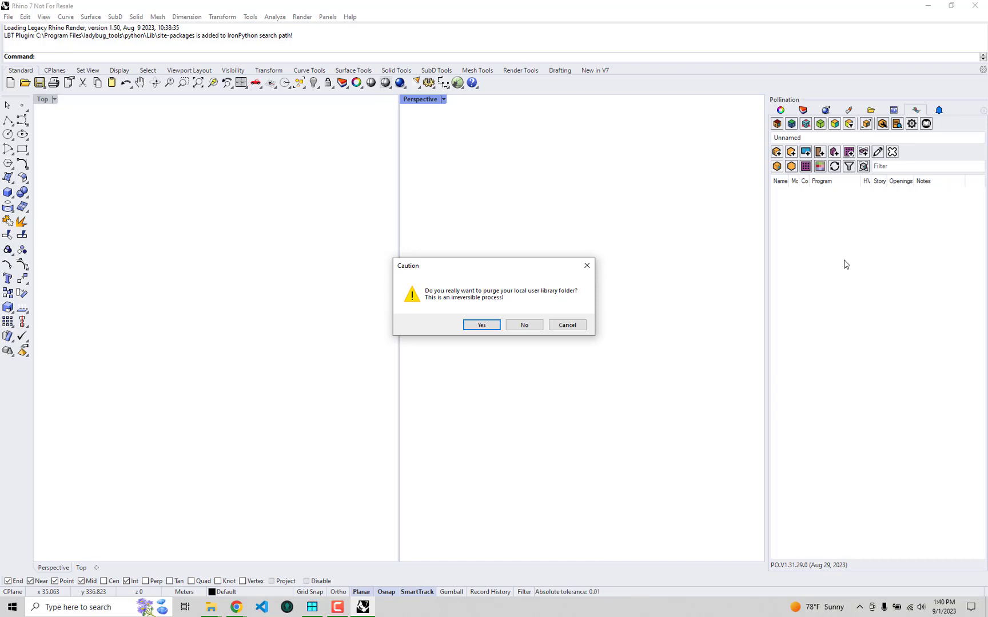
pyautogui.moveTo(459, 268); pyautogui.dragTo(407, 252)
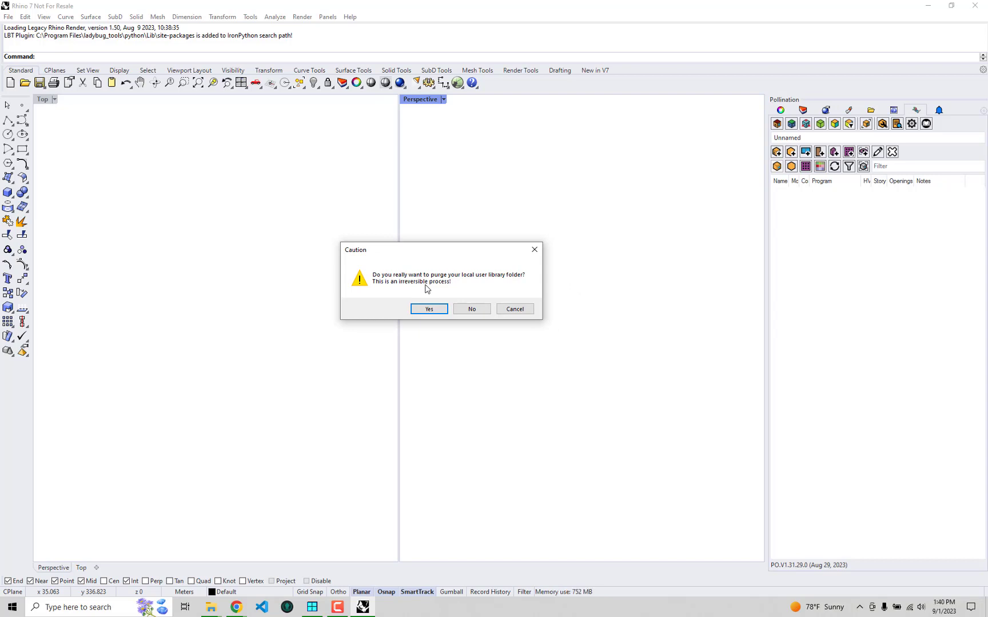
pyautogui.click(428, 309)
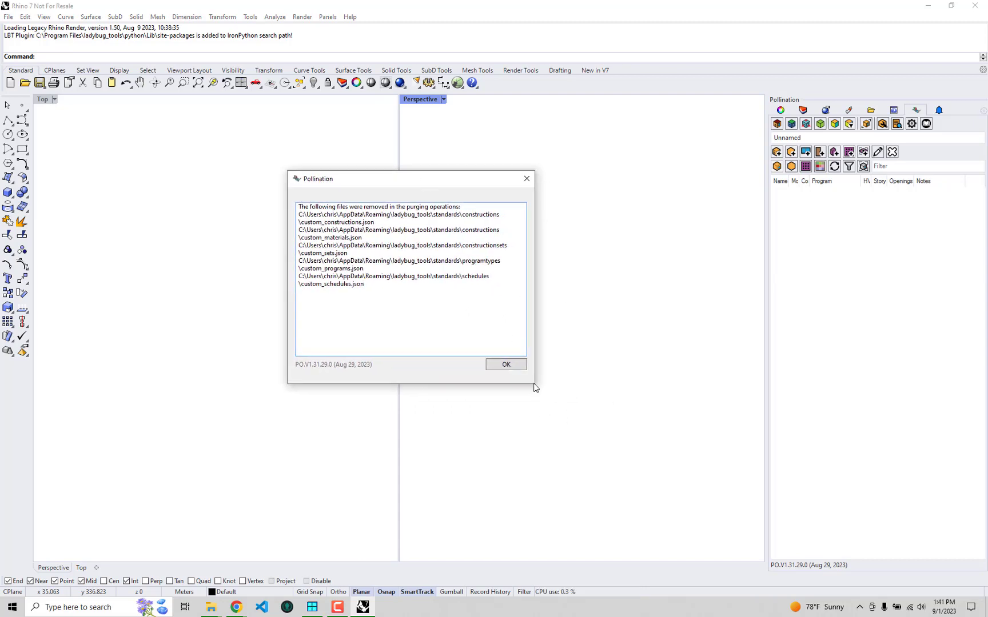
# Review the list of files removed by the purge and dismiss the notices.
pyautogui.moveTo(535, 388); pyautogui.dragTo(744, 450)
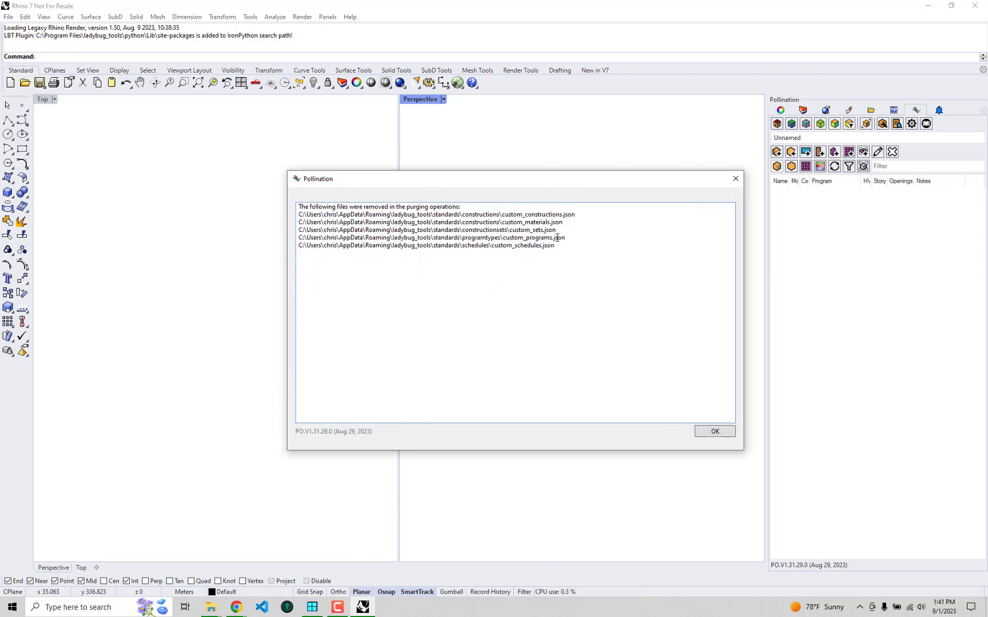
pyautogui.moveTo(556, 237); pyautogui.dragTo(273, 207)
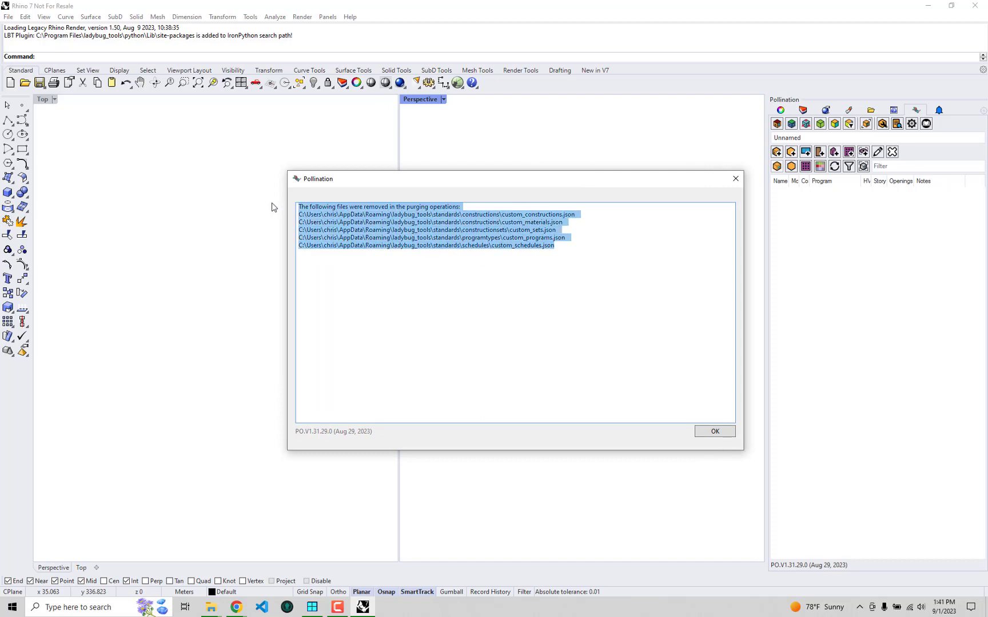
pyautogui.click(572, 237)
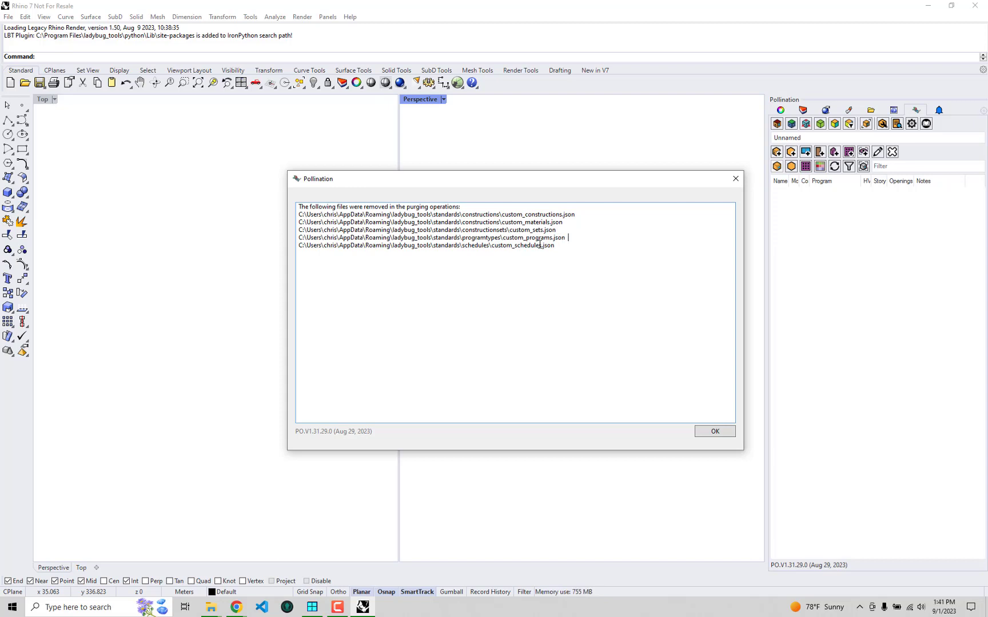
pyautogui.moveTo(521, 215); pyautogui.dragTo(294, 216)
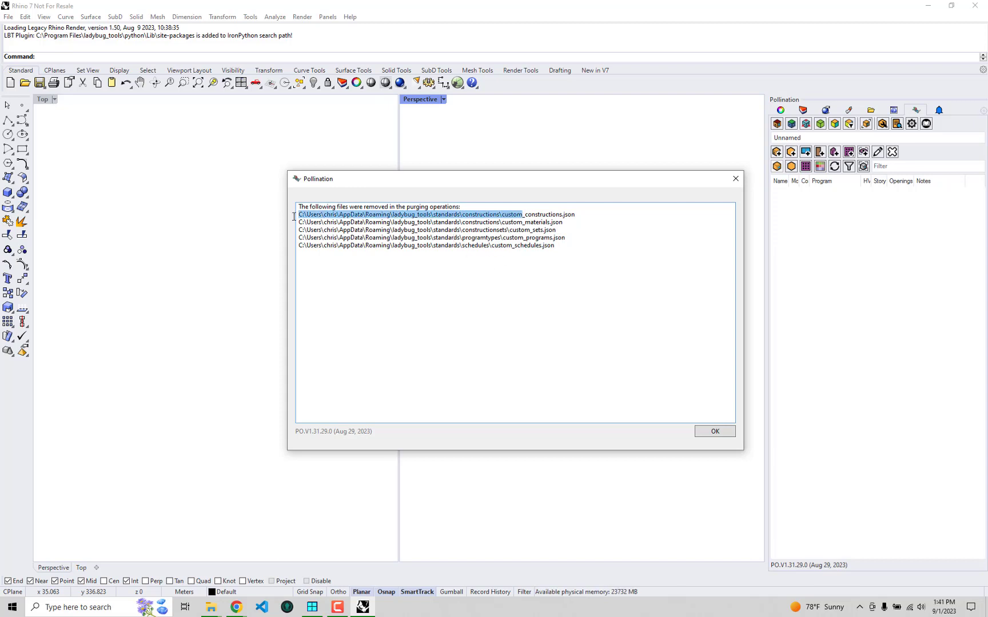
pyautogui.click(499, 215)
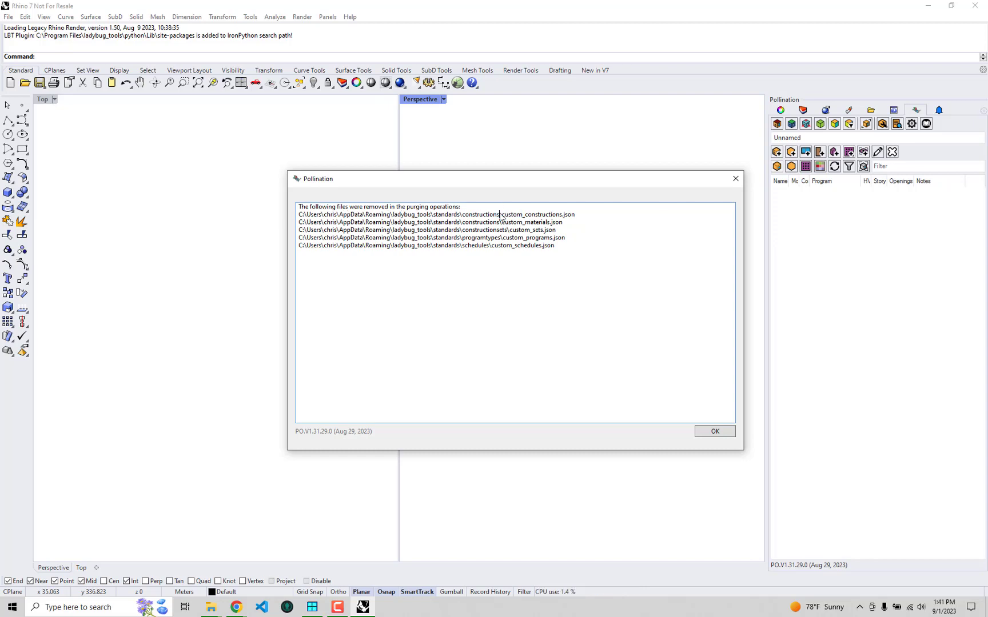
pyautogui.click(708, 432)
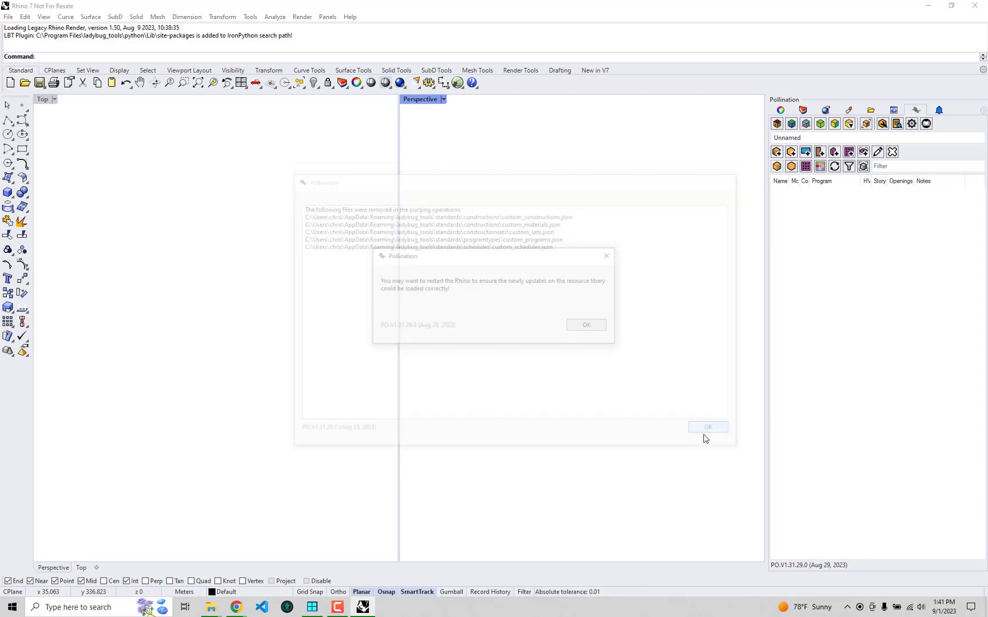
pyautogui.moveTo(474, 262); pyautogui.dragTo(399, 246)
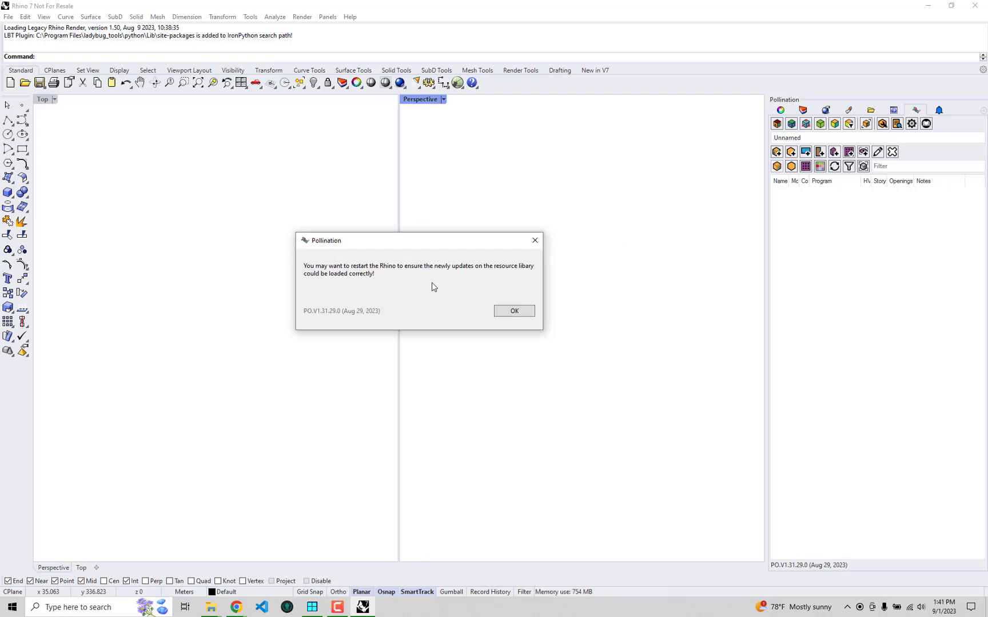
pyautogui.click(513, 312)
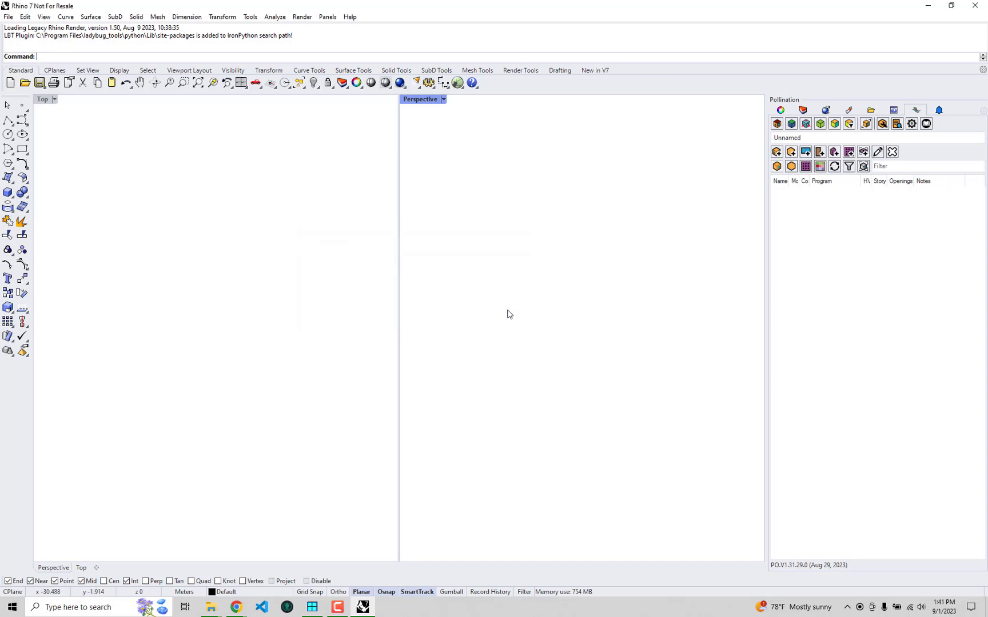
# Save the model on the Desktop as Edit_BOT_Standards.3dm in Rhino 7 format.
pyautogui.click(9, 16)
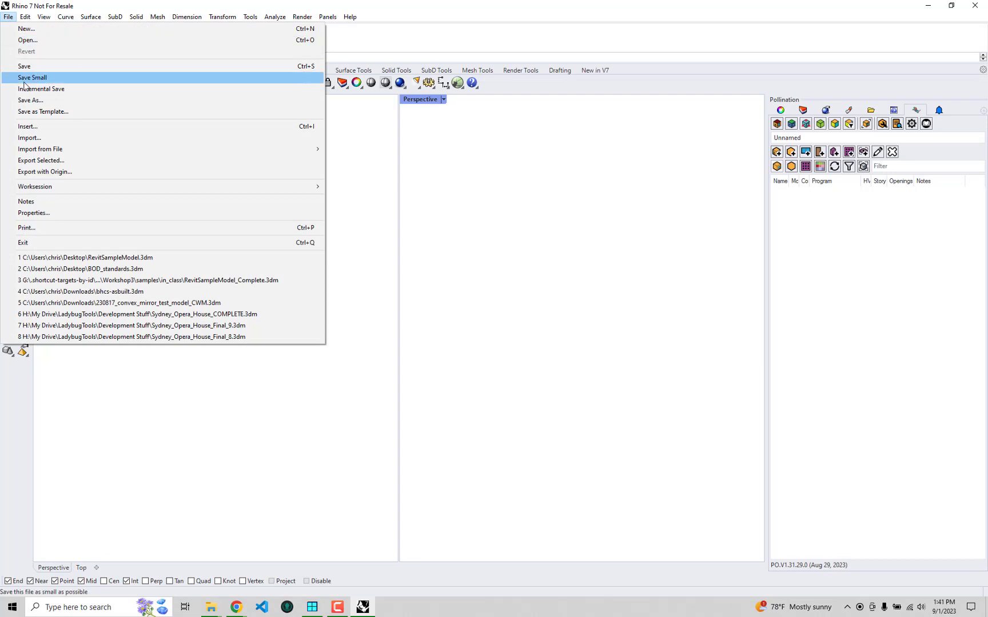
pyautogui.click(32, 100)
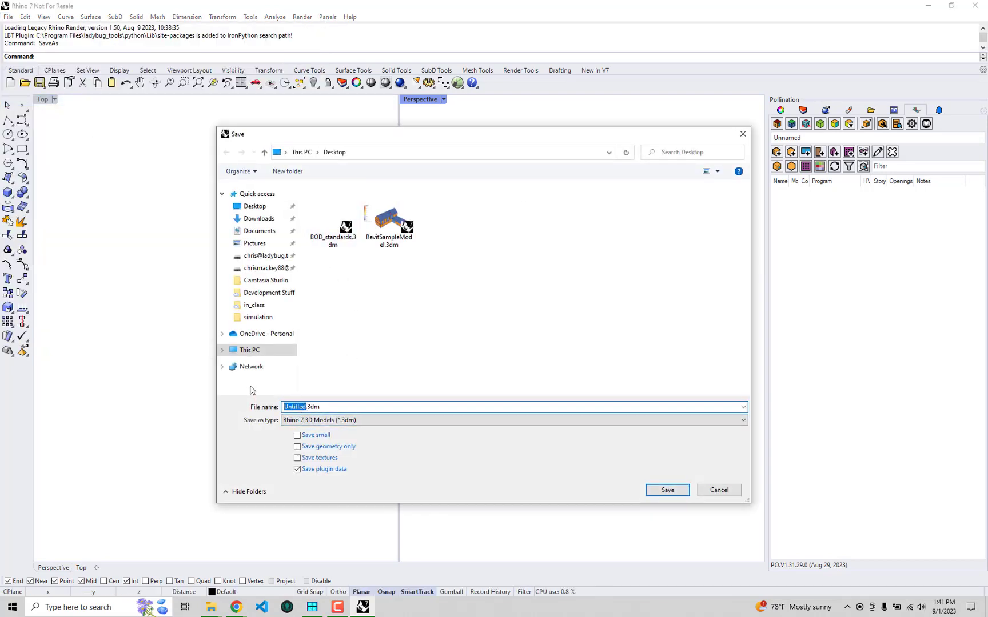
pyautogui.write('sd_')
pyautogui.press('BackSpace')
pyautogui.press('BackSpace')
pyautogui.press('BackSpace')
pyautogui.write('Edit_BOT_Standards')
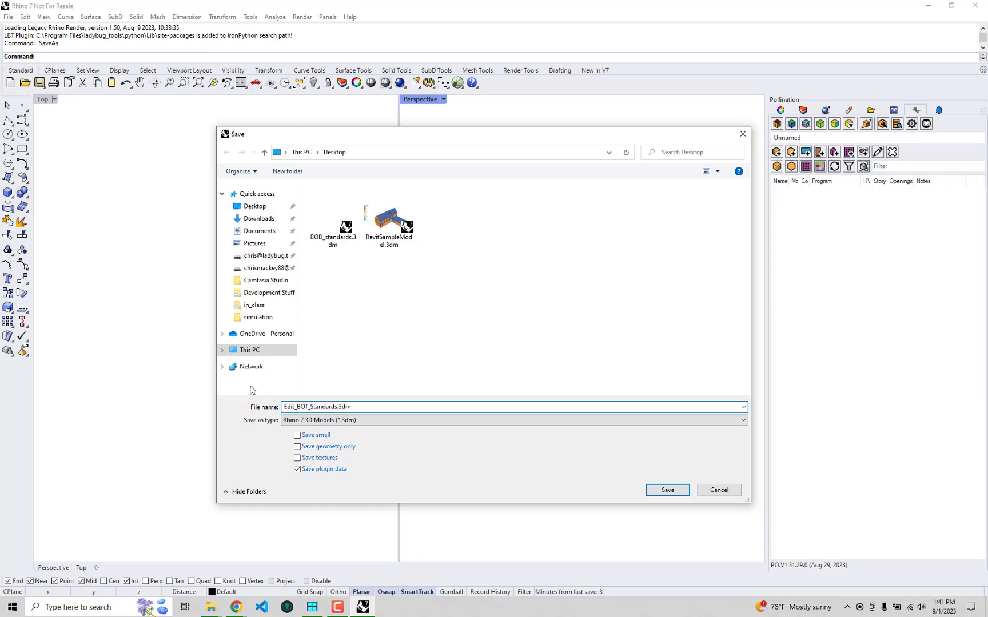
pyautogui.press('Return')
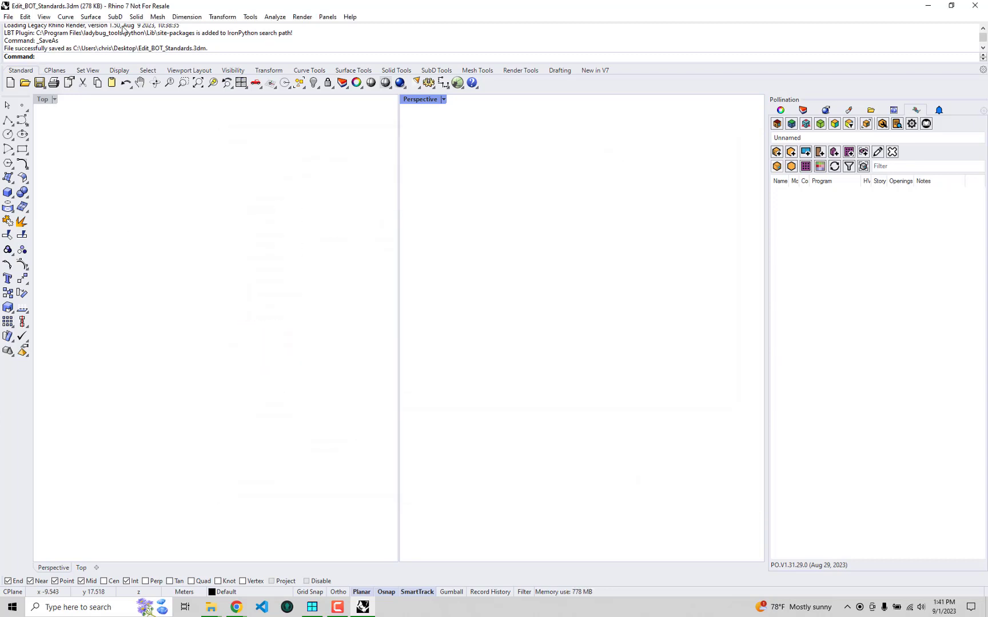
# Close Rhino, rename the saved model on the desktop as Edit_BOD_Standards.3dm, and reopen it in Rhino.
pyautogui.click(974, 6)
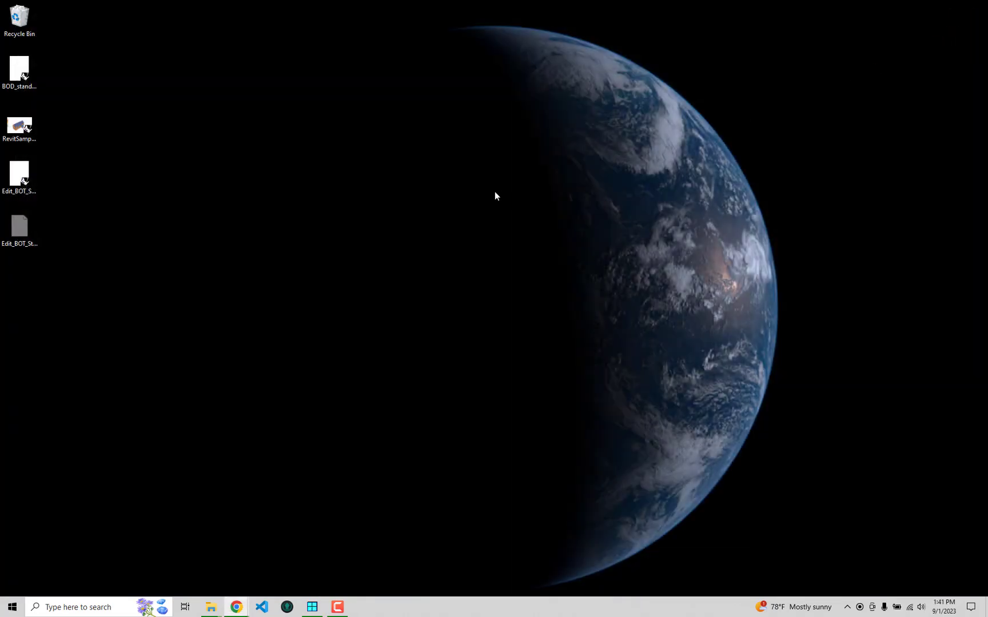
pyautogui.click(24, 194)
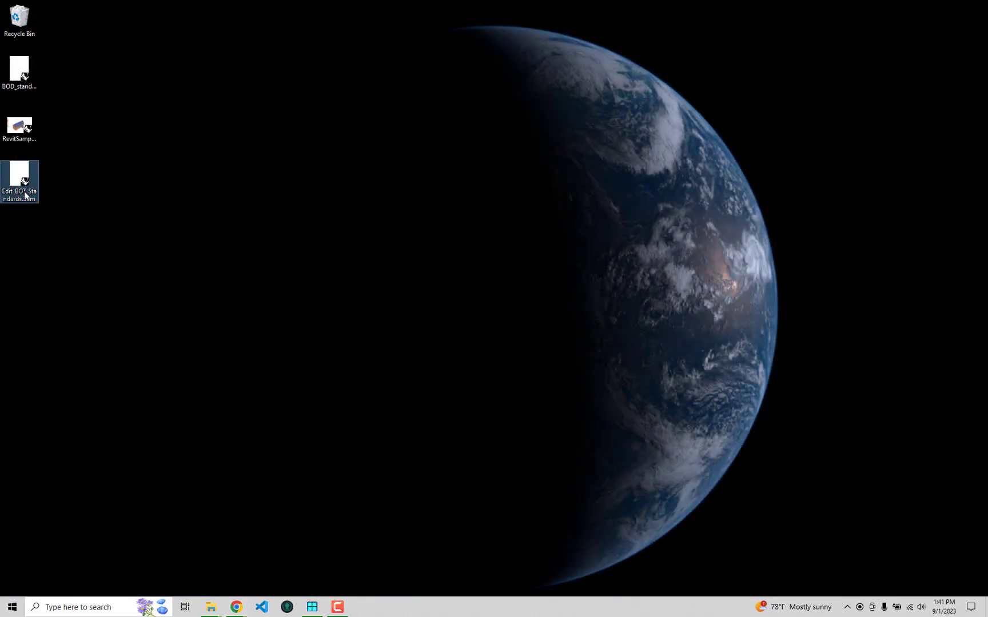
pyautogui.click(25, 193)
pyautogui.click(27, 192)
pyautogui.press('BackSpace')
pyautogui.write('D')
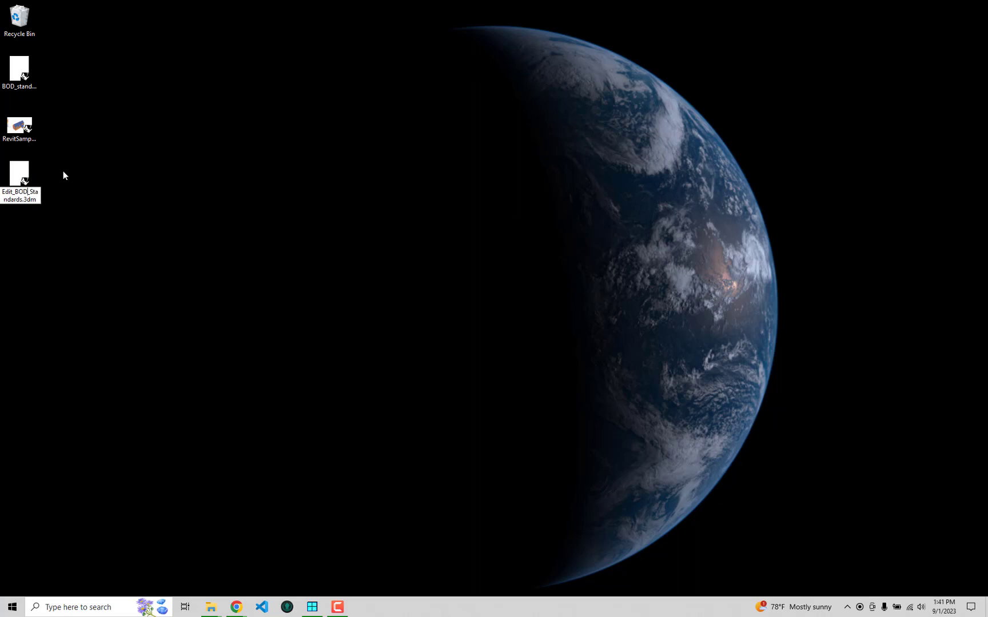
pyautogui.press('Return')
pyautogui.click(136, 312)
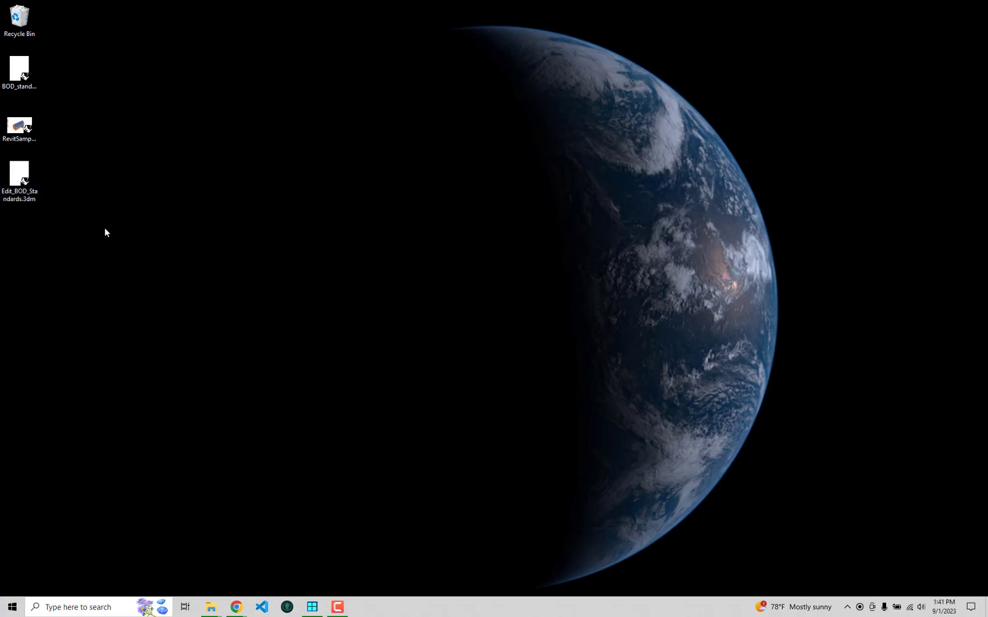
pyautogui.doubleClick(26, 182)
pyautogui.click(411, 287)
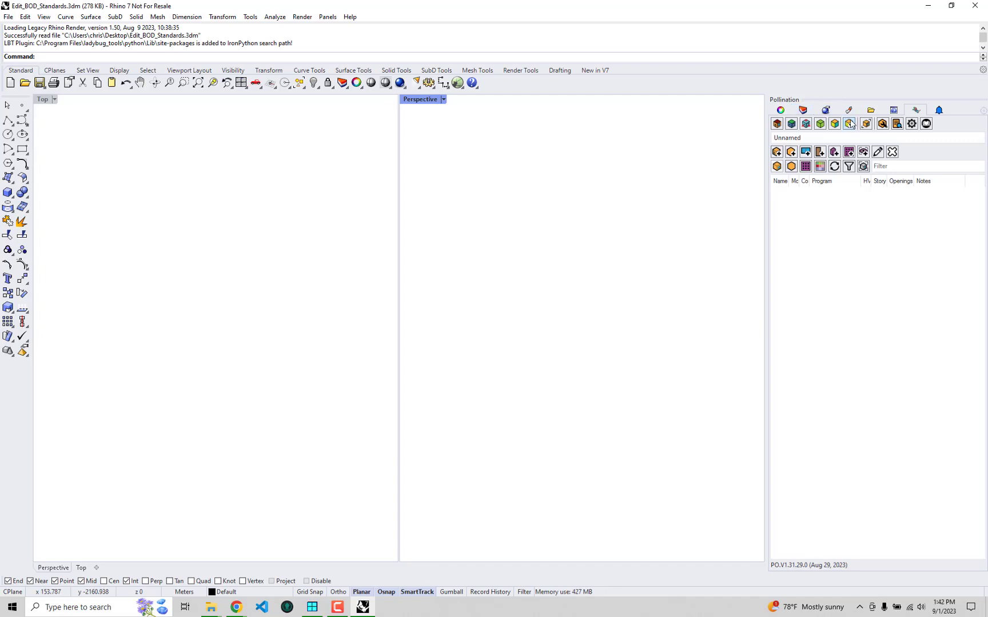
# Review the Pollination energy construction sets and check the source of the Basis of Design - ClimateZone 5 - 2019 set.
pyautogui.click(896, 123)
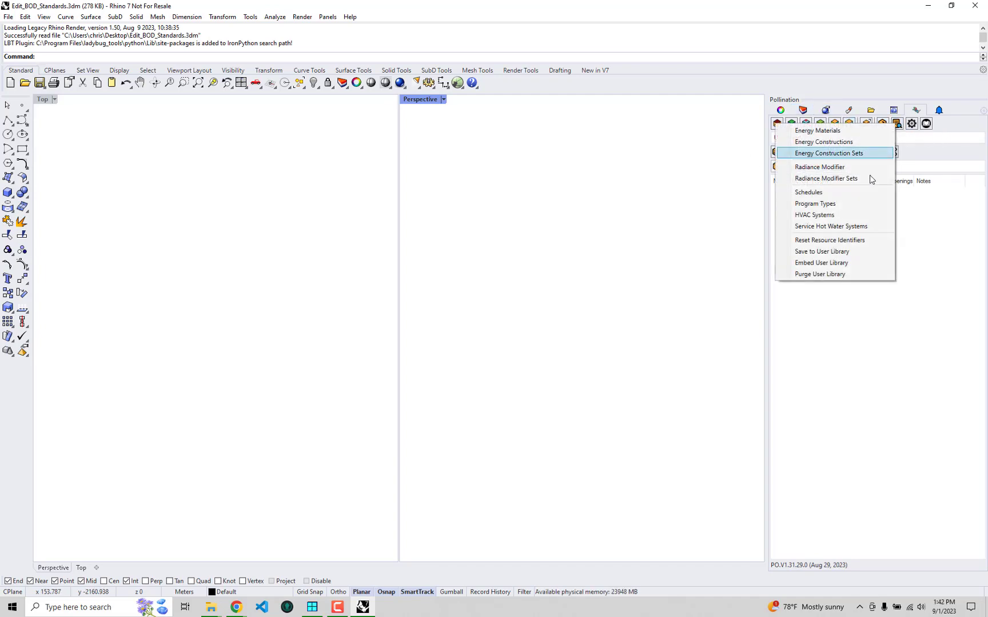
pyautogui.click(836, 156)
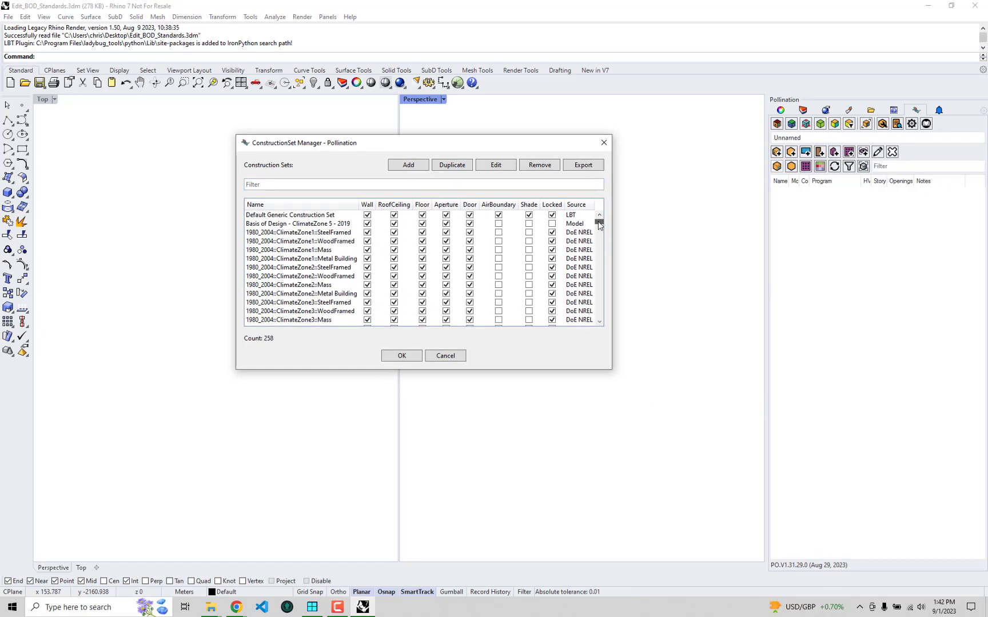
pyautogui.moveTo(598, 221); pyautogui.dragTo(596, 331)
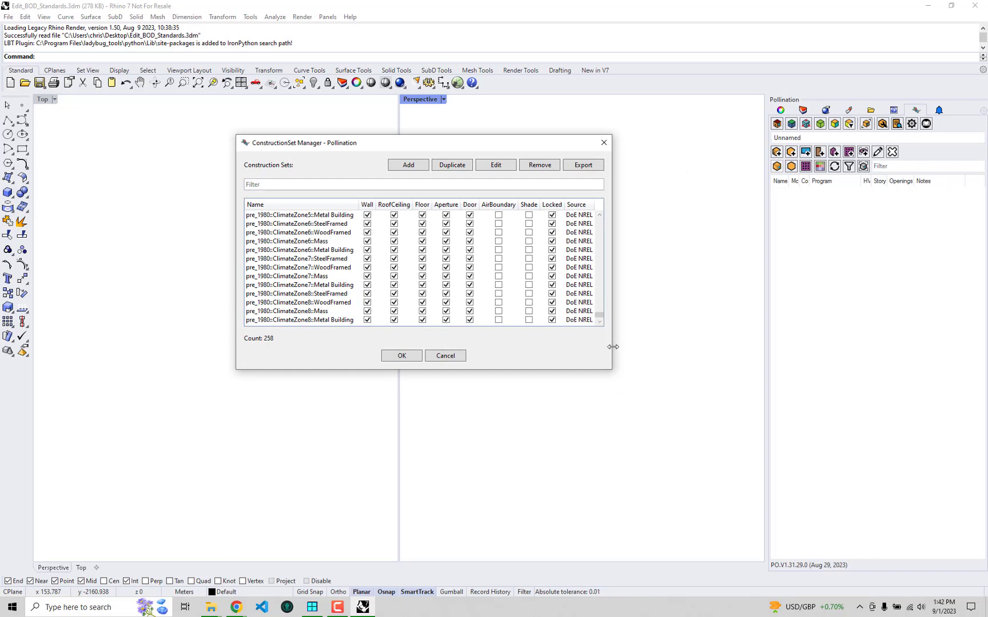
pyautogui.moveTo(612, 371); pyautogui.dragTo(709, 444)
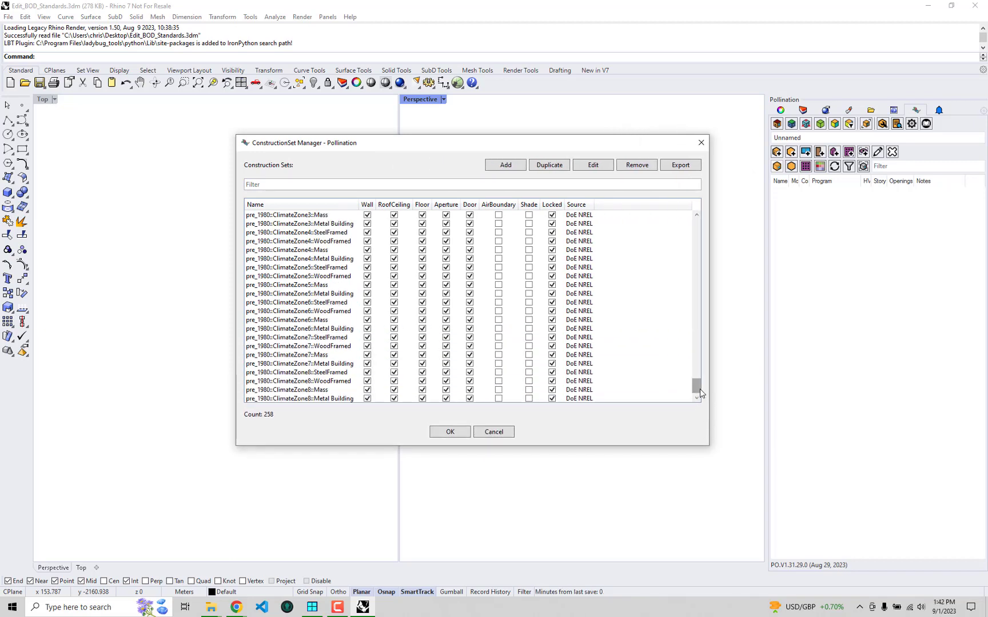
pyautogui.moveTo(698, 388); pyautogui.dragTo(690, 204)
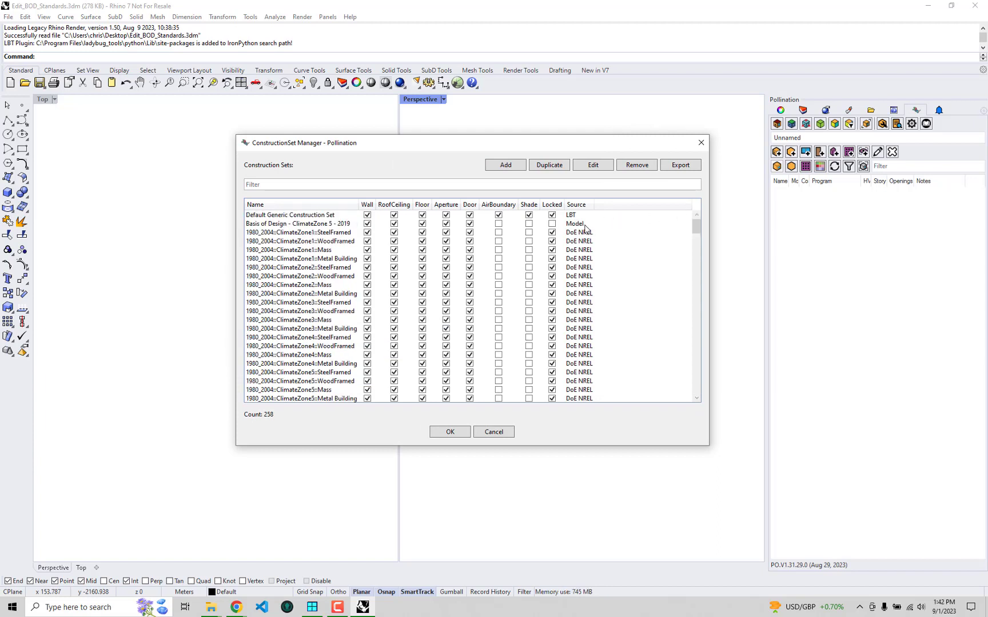
pyautogui.click(333, 218)
pyautogui.click(334, 224)
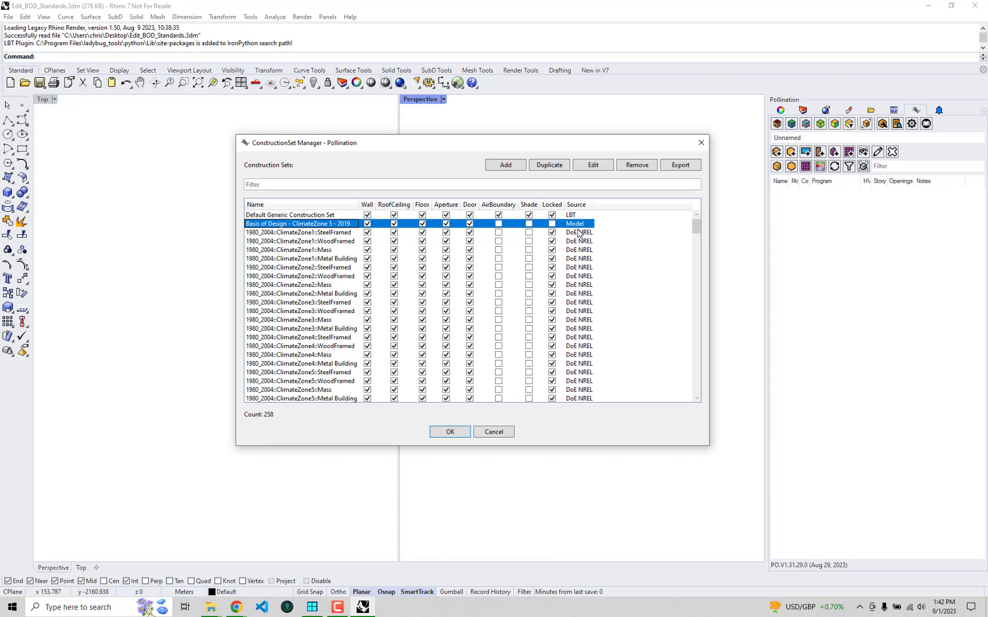
pyautogui.click(701, 142)
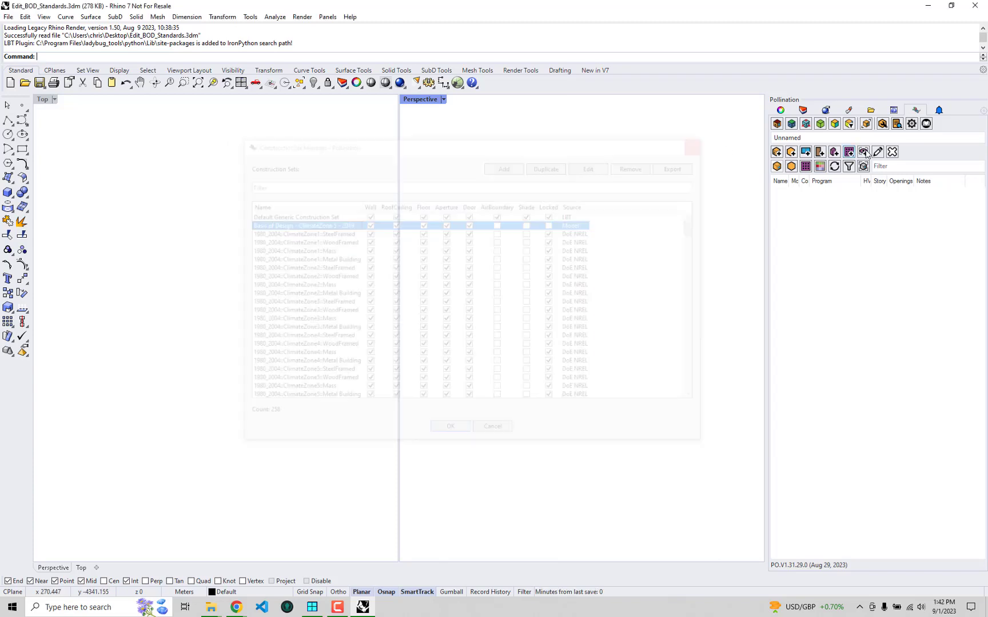
# In the Bio Lab - Default FH1 - BOD program type, set the ventilation air changes per hour to 12.
pyautogui.click(896, 124)
pyautogui.click(832, 207)
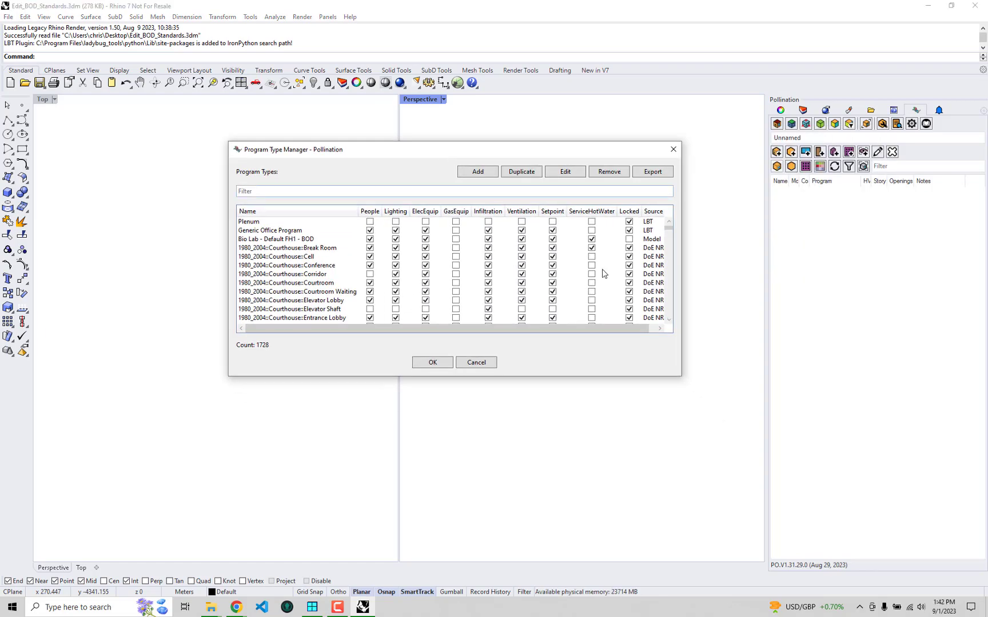
pyautogui.click(652, 240)
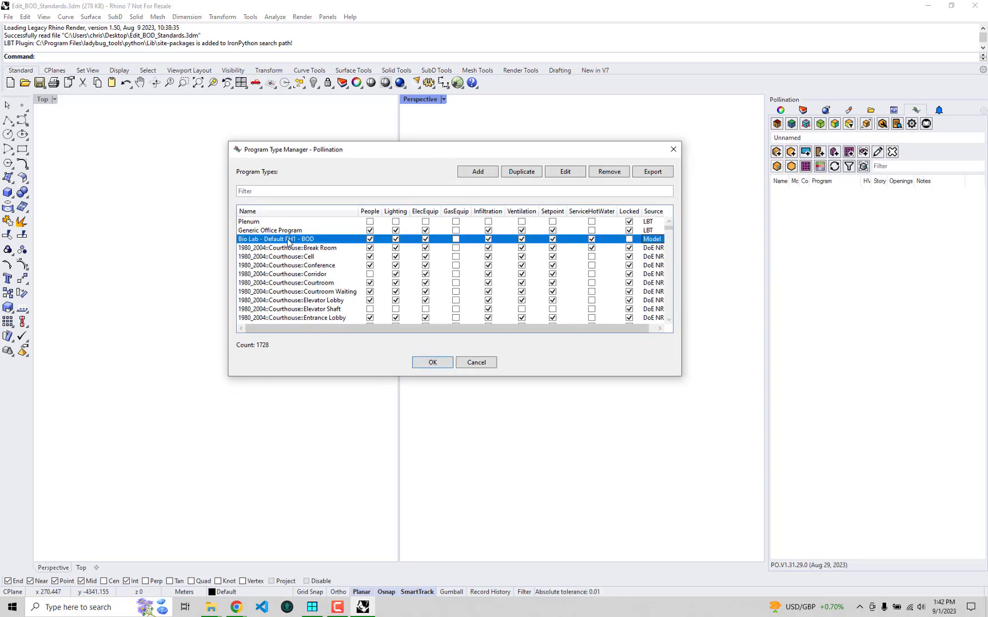
pyautogui.moveTo(355, 141); pyautogui.dragTo(354, 115)
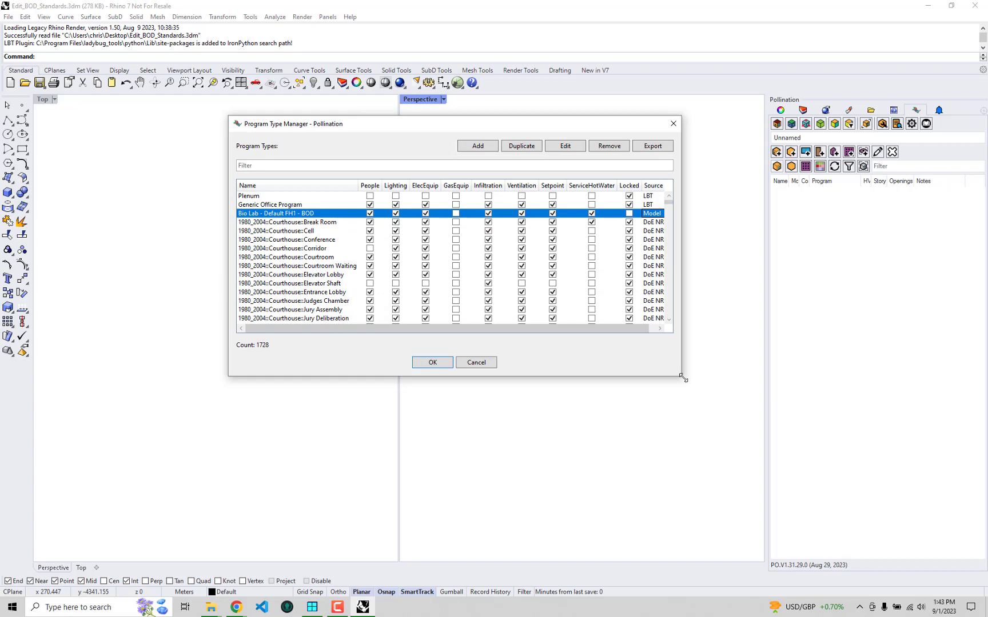
pyautogui.moveTo(683, 377); pyautogui.dragTo(767, 446)
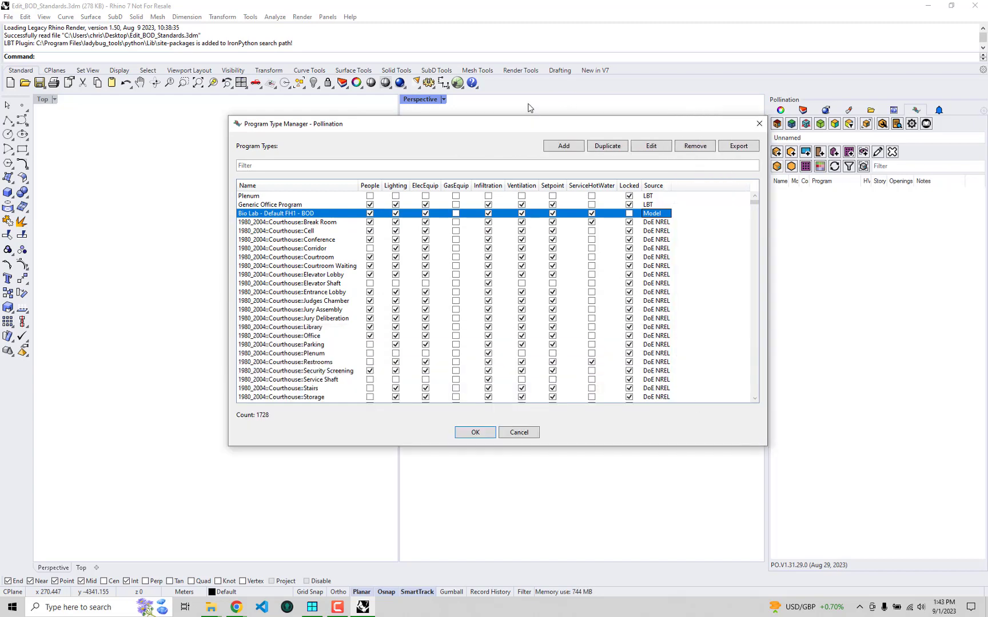
pyautogui.moveTo(496, 127); pyautogui.dragTo(417, 115)
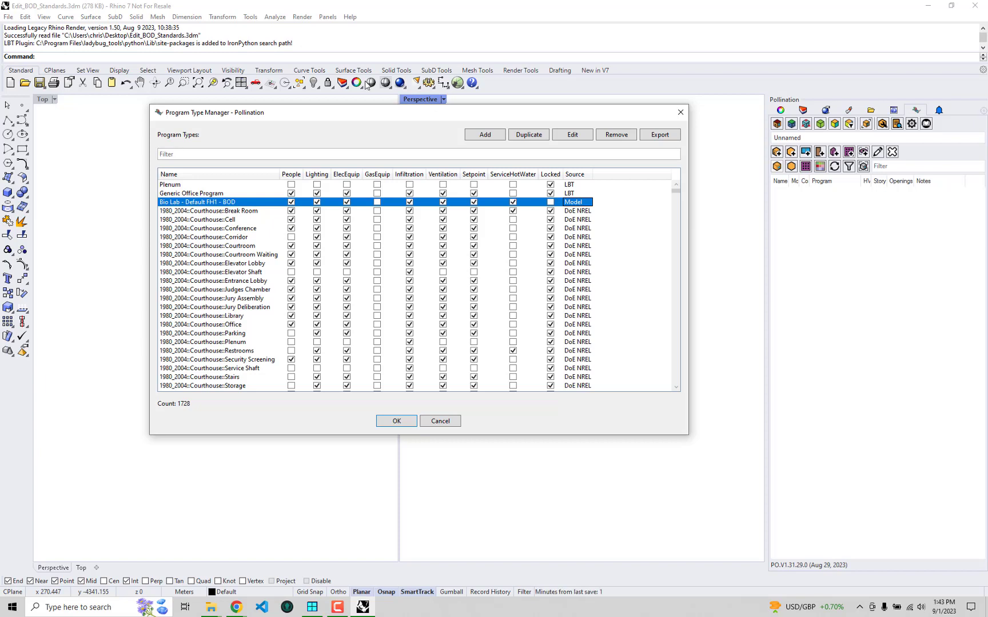
pyautogui.click(264, 203)
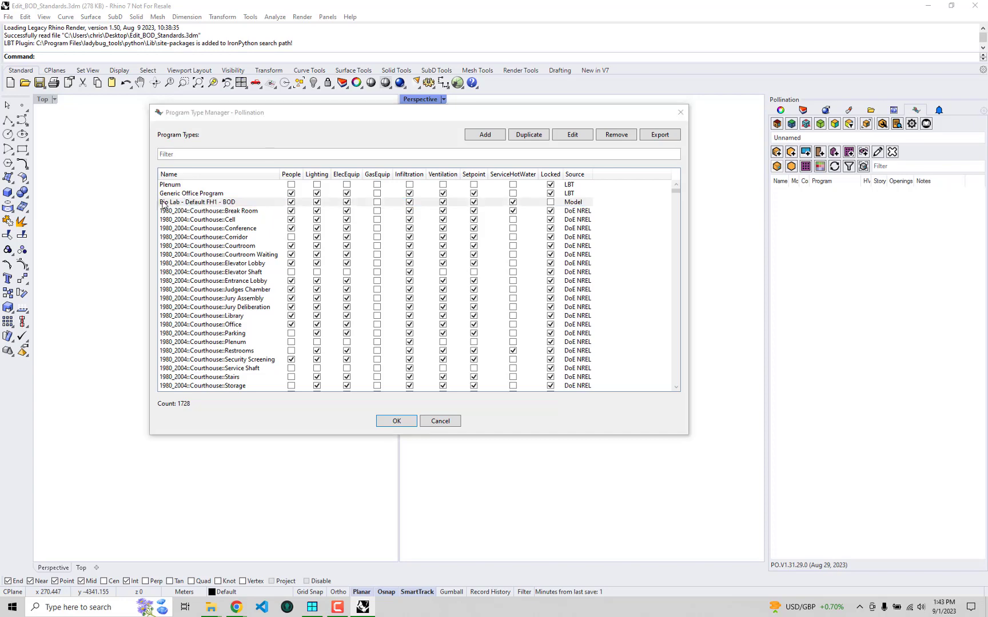
pyautogui.doubleClick(200, 203)
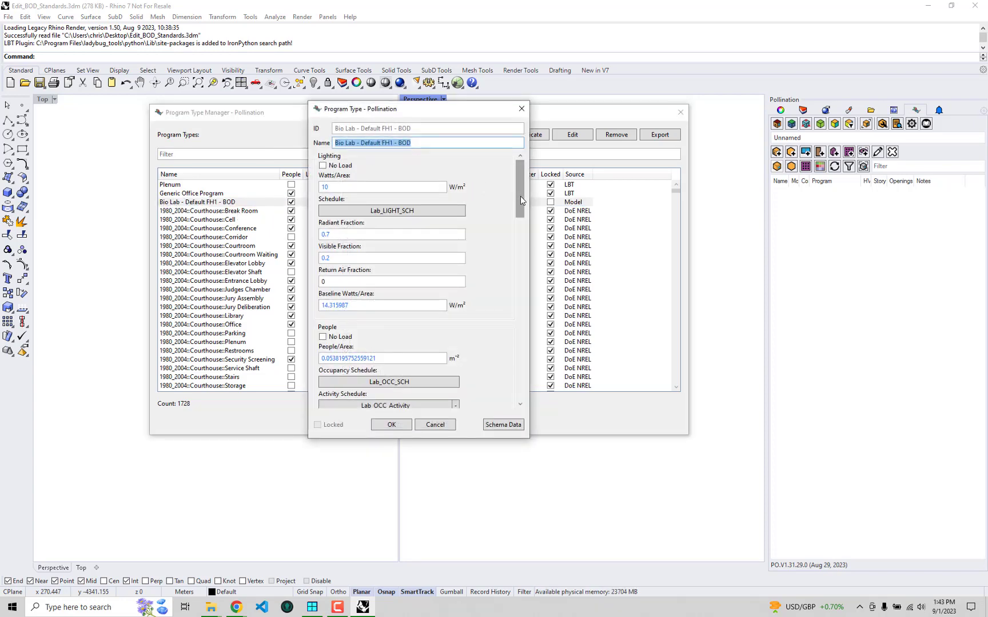
pyautogui.moveTo(520, 196); pyautogui.dragTo(415, 306)
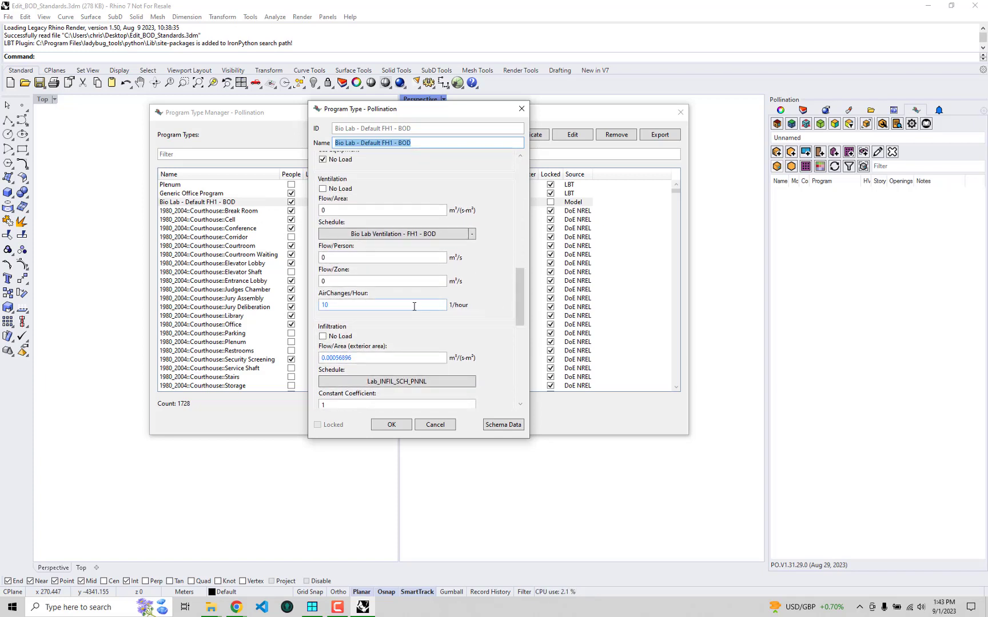
pyautogui.click(352, 304)
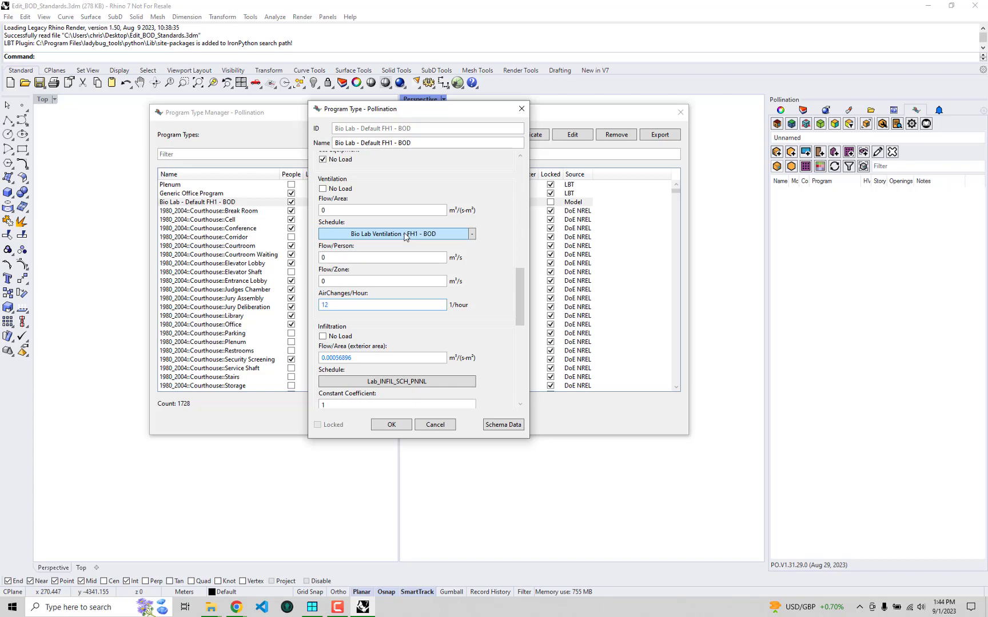
# Open the Bio Lab Ventilation - FH1 - BOD schedule for editing from the program type's ventilation settings.
pyautogui.click(373, 236)
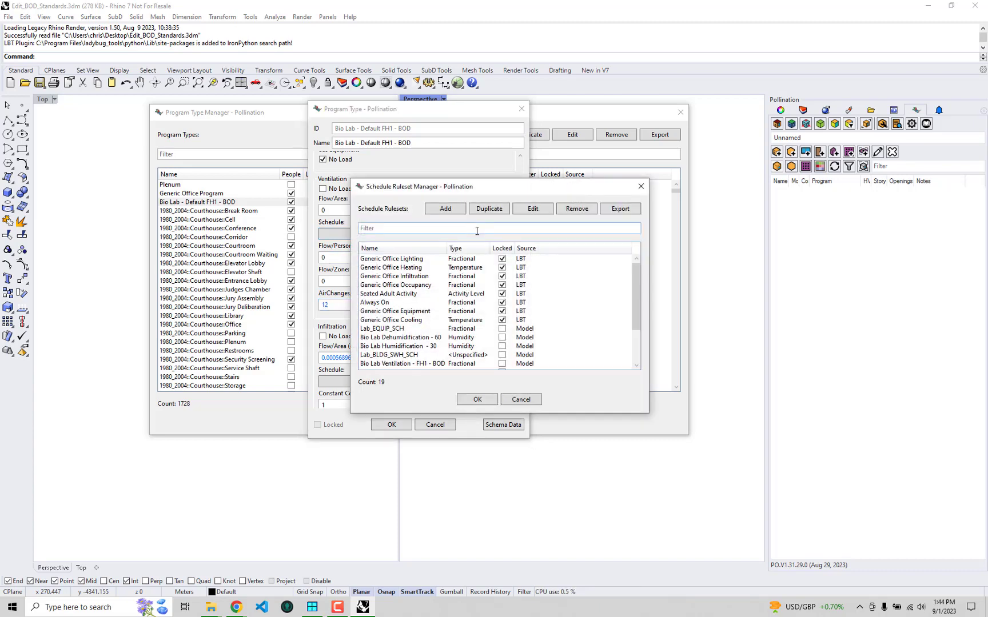
pyautogui.moveTo(527, 191); pyautogui.dragTo(695, 165)
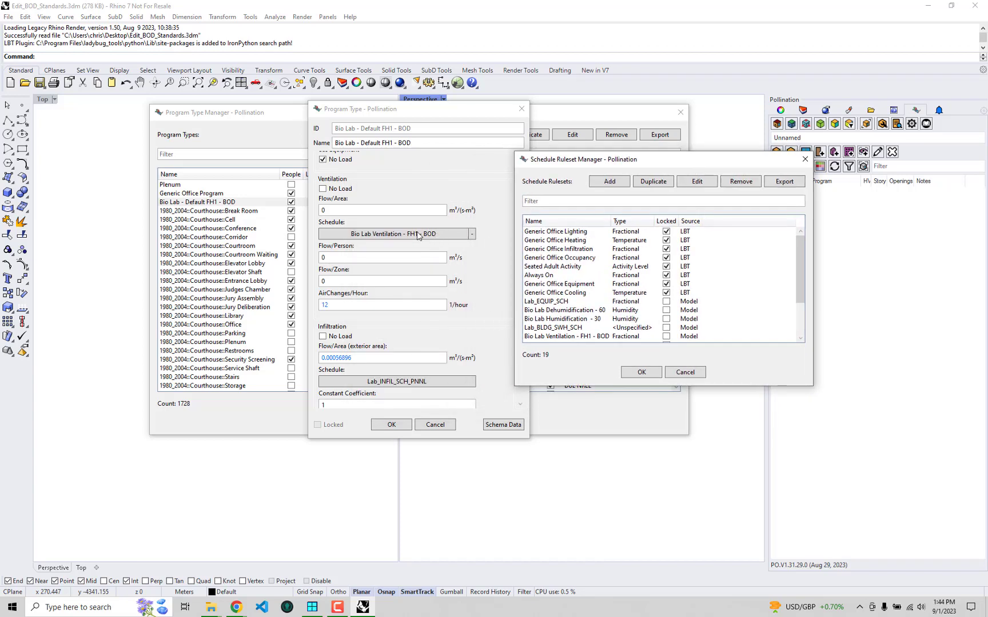
pyautogui.scroll(-3, 627, 307)
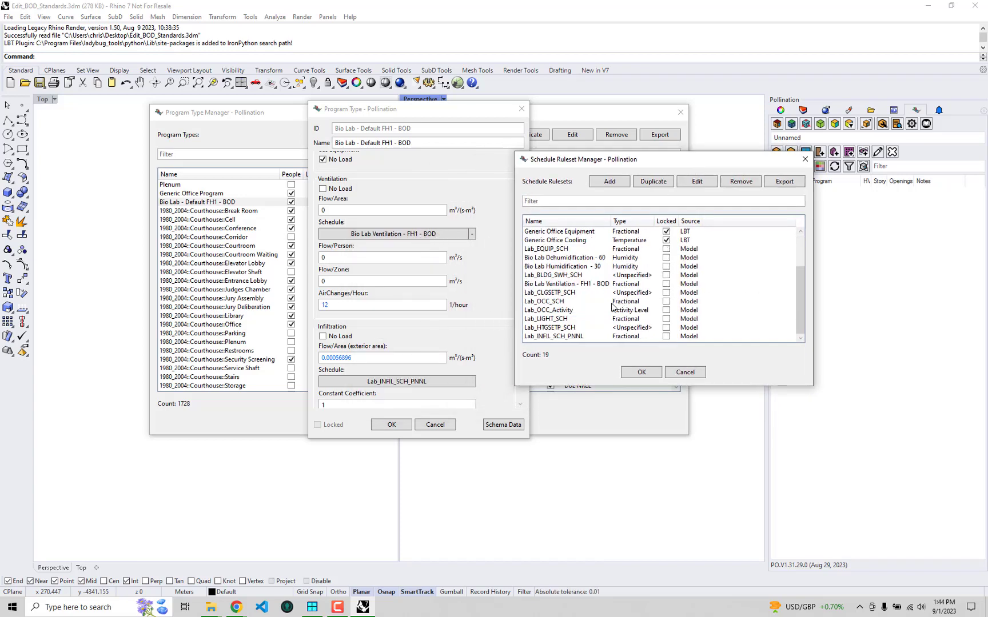
pyautogui.click(559, 285)
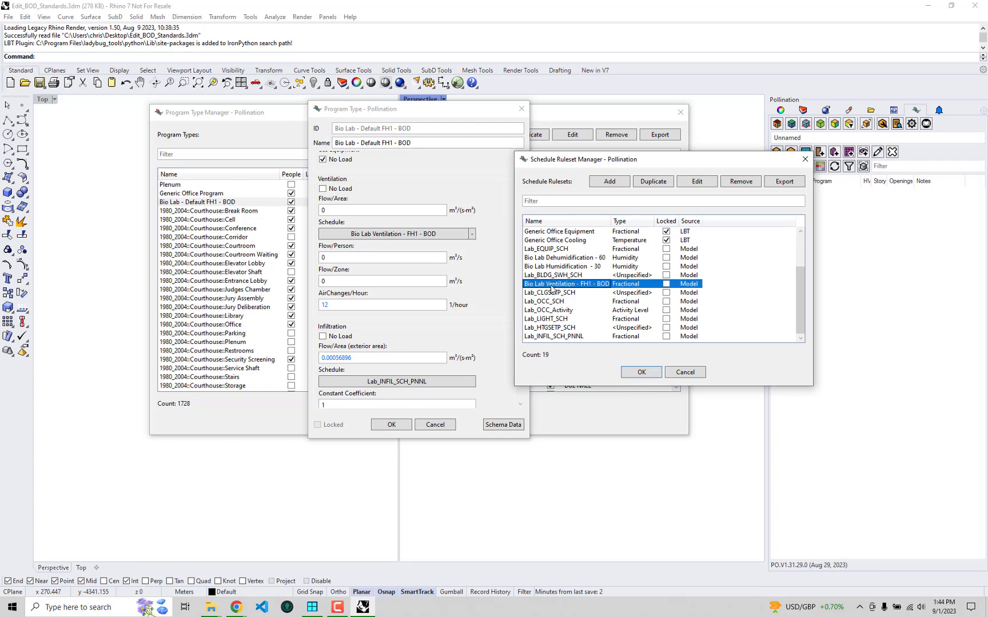
pyautogui.doubleClick(551, 289)
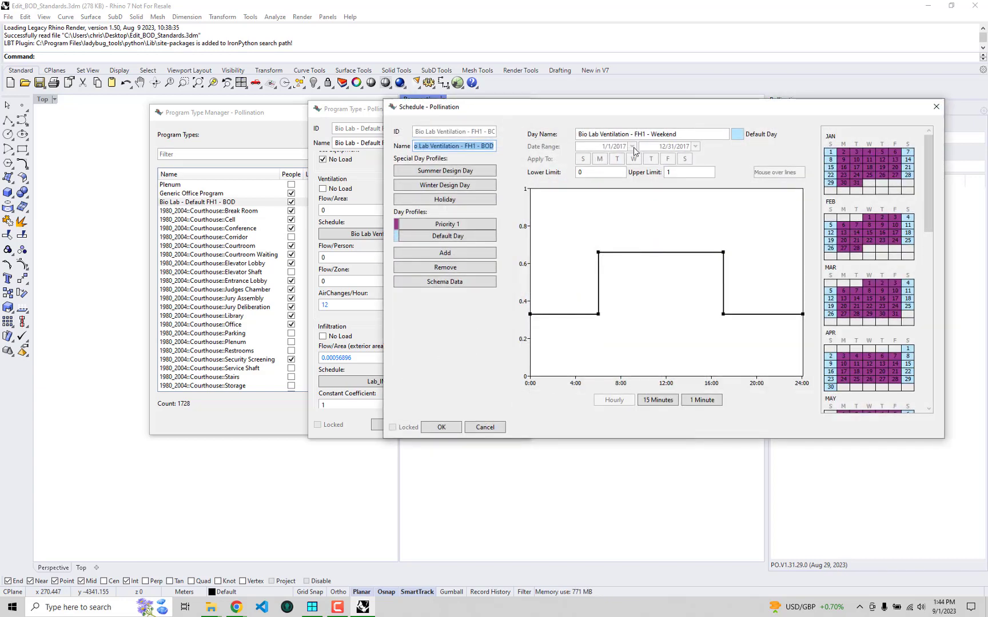
pyautogui.moveTo(641, 111); pyautogui.dragTo(568, 108)
pyautogui.moveTo(546, 107); pyautogui.dragTo(543, 106)
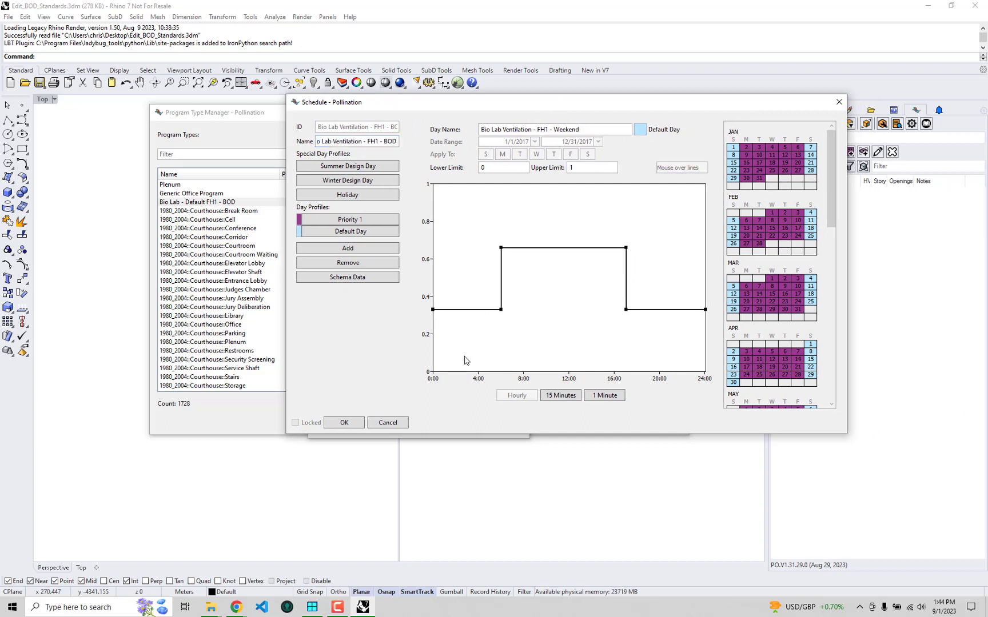
# Set the default weekend ventilation profile to 0.25 overnight before 6:00 and after 17:00, and to 0.5 during the day between them.
pyautogui.moveTo(468, 309)
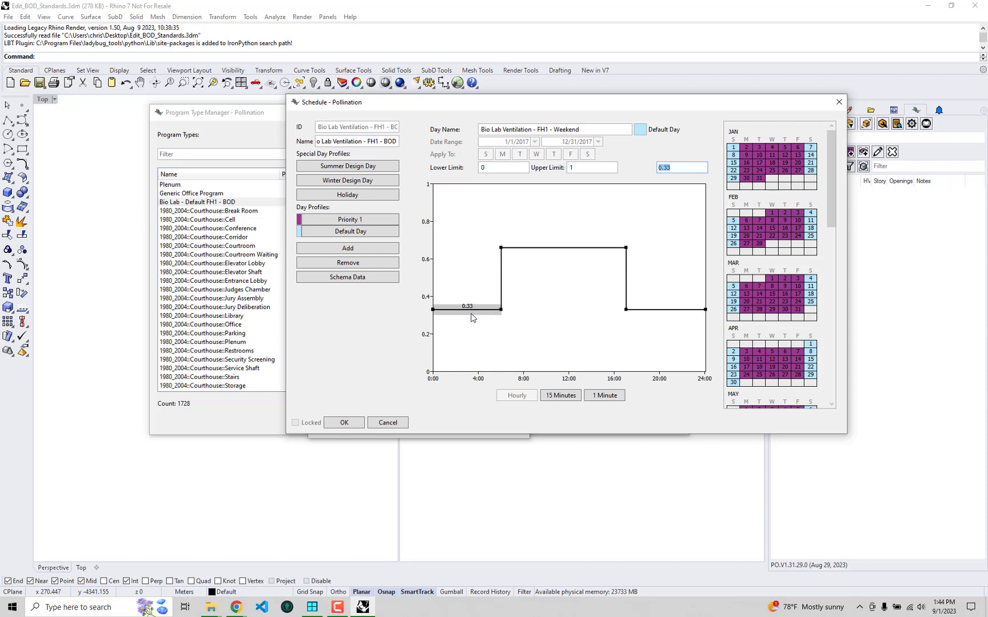
pyautogui.write('0.25')
pyautogui.press('Return')
pyautogui.moveTo(545, 255)
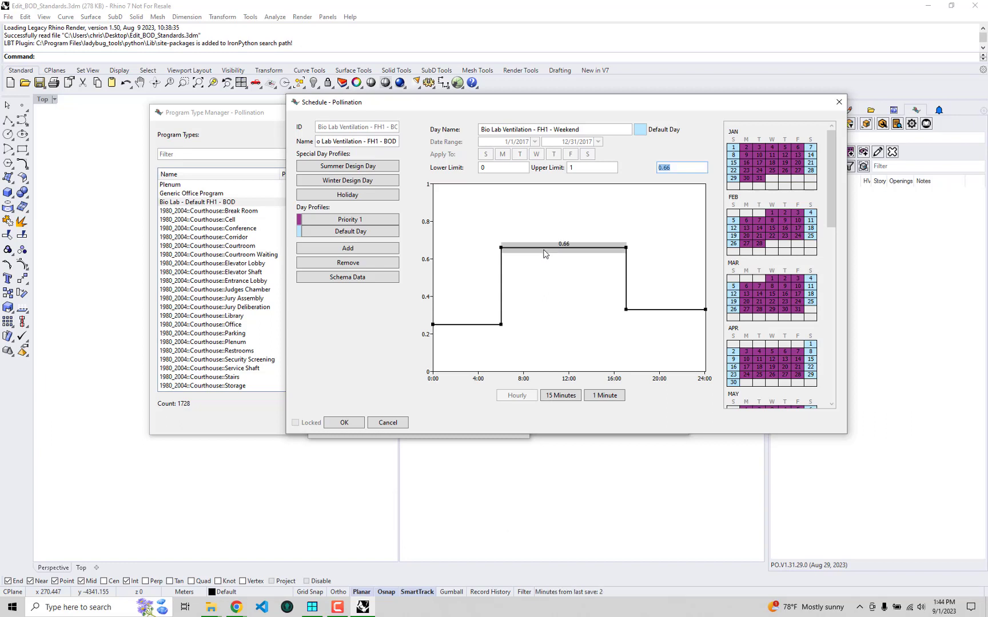
pyautogui.write('0.5')
pyautogui.press('Return')
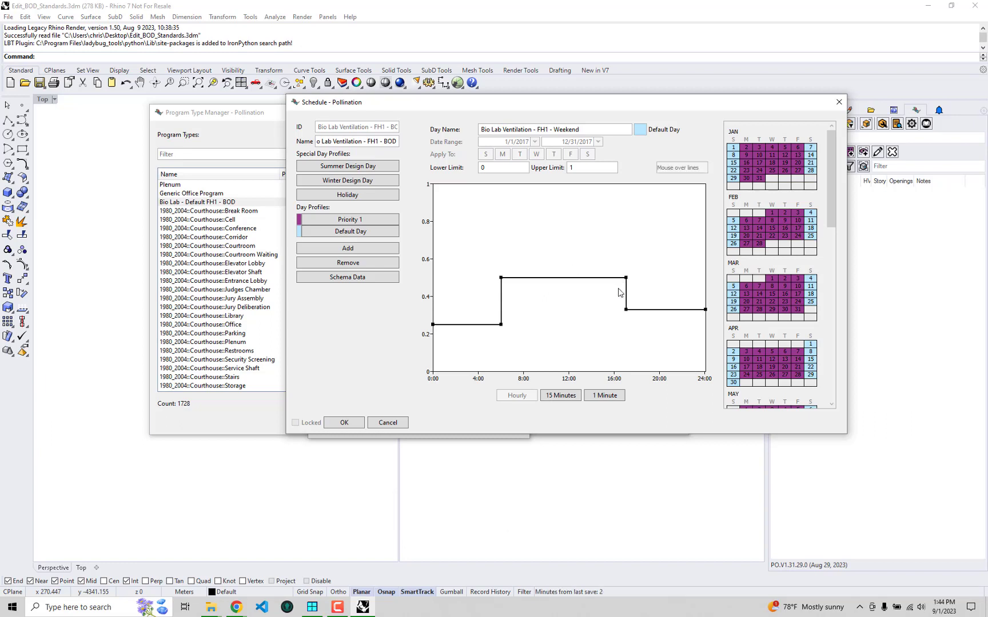
pyautogui.moveTo(661, 311)
pyautogui.write('0')
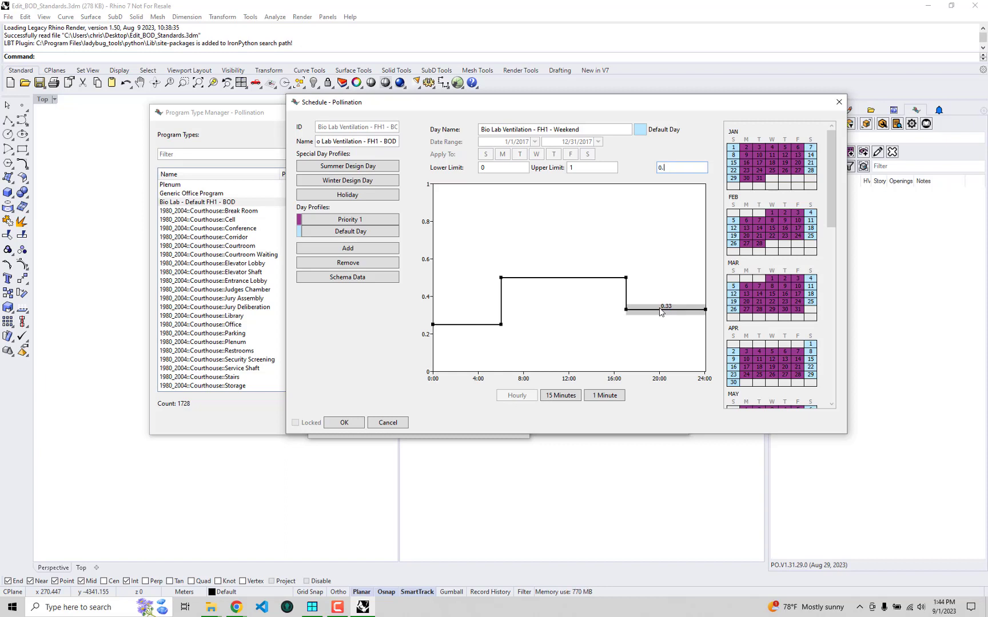
pyautogui.write('.25')
pyautogui.press('Return')
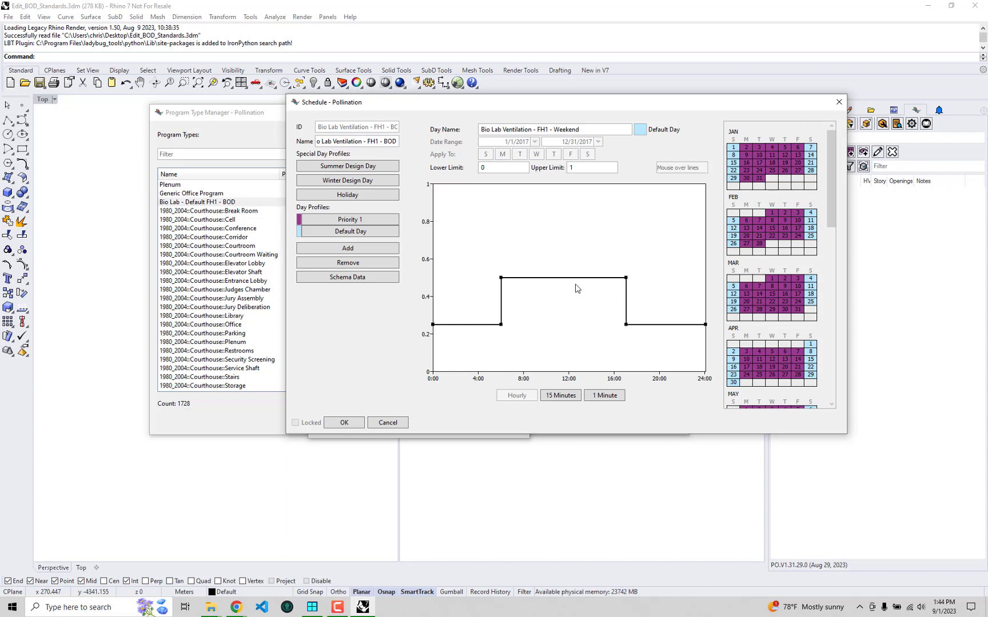
pyautogui.moveTo(576, 279)
# In the weekday ventilation profile, set the value before 6:00 to 0.25 and the 6:00–8:00 and 10:00–12:00 periods to 0.5.
pyautogui.click(340, 220)
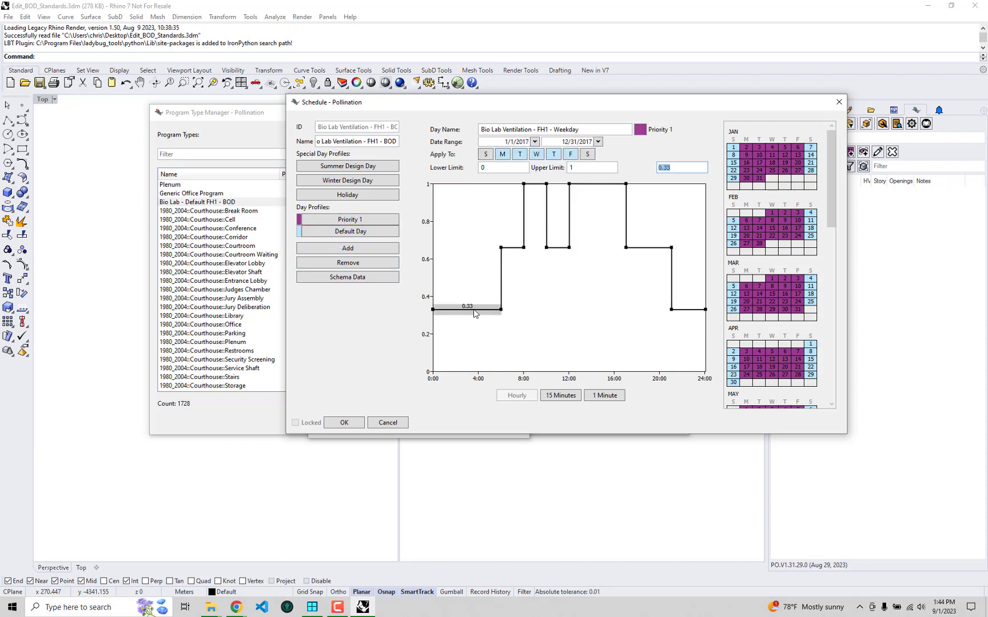
pyautogui.write('0.25')
pyautogui.press('Return')
pyautogui.moveTo(513, 250)
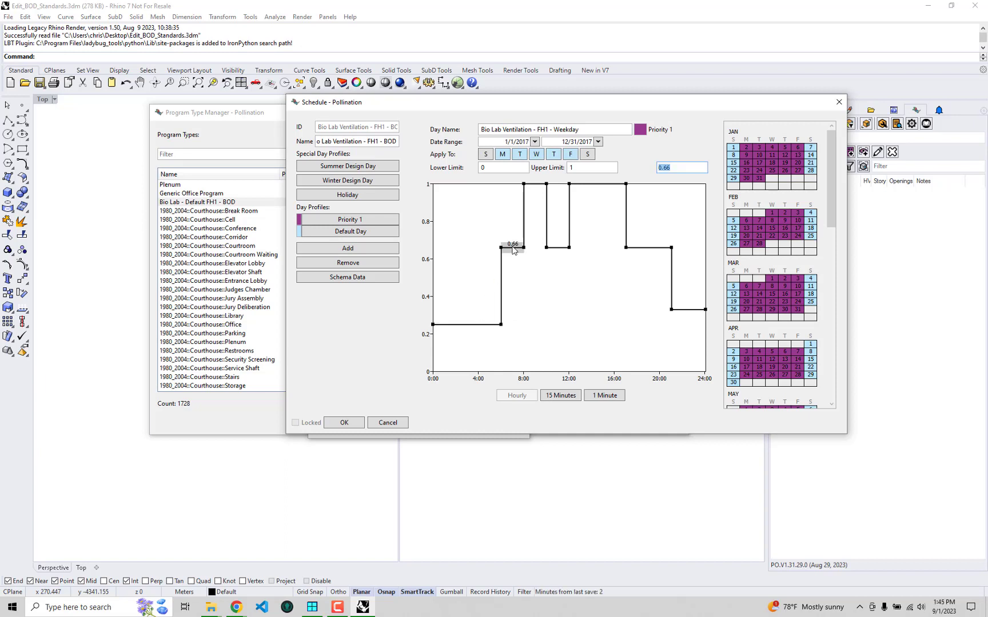
pyautogui.write('0.5')
pyautogui.press('Return')
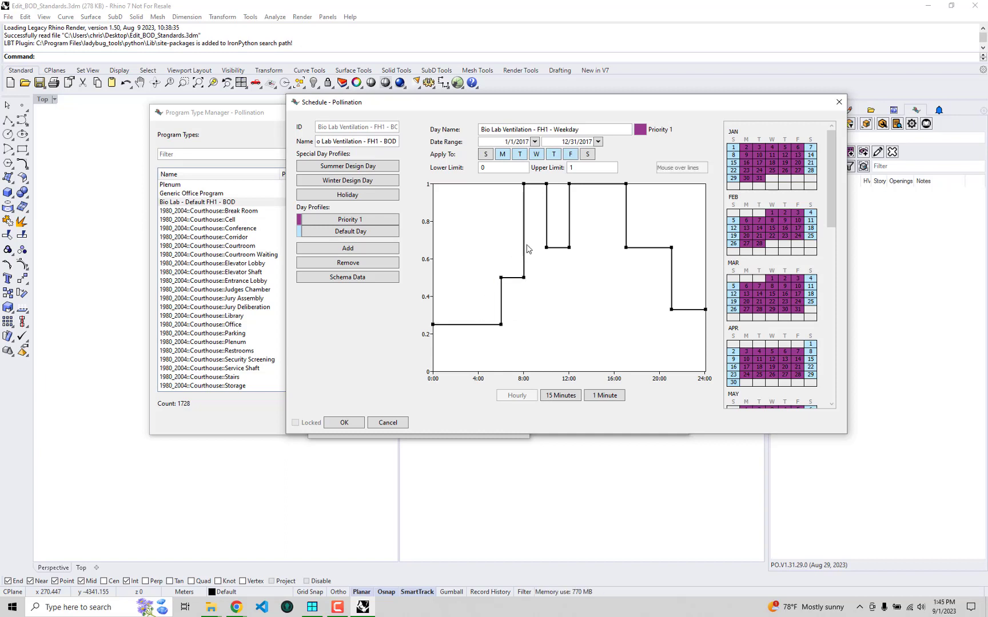
pyautogui.write('.')
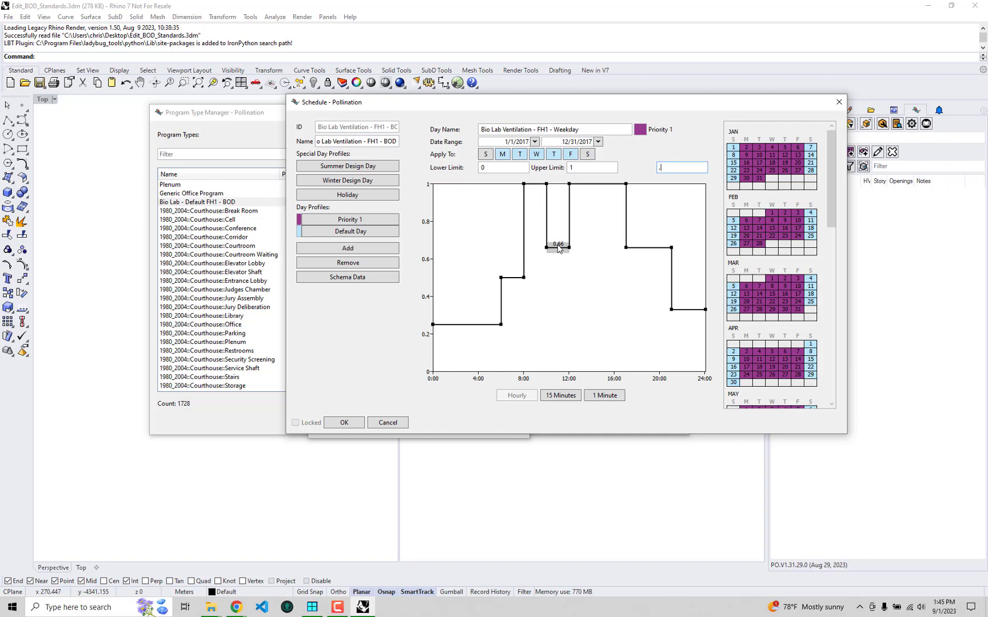
pyautogui.write('5')
pyautogui.press('Return')
# Set the weekday ventilation profile to 0.5 from 17:00 to 21:00 and to 0.25 after 21:00.
pyautogui.moveTo(643, 251)
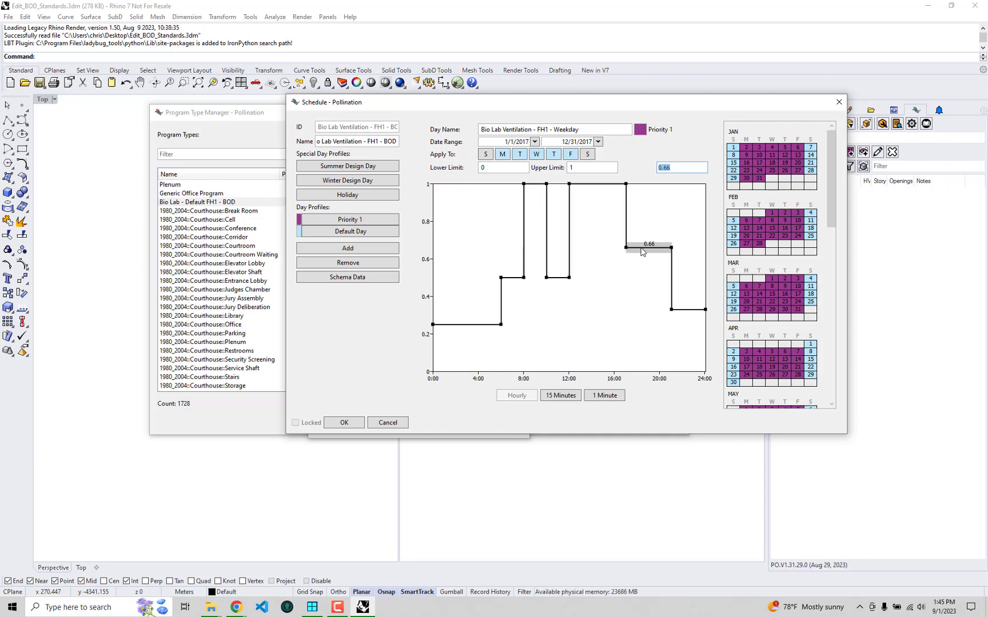
pyautogui.write('.')
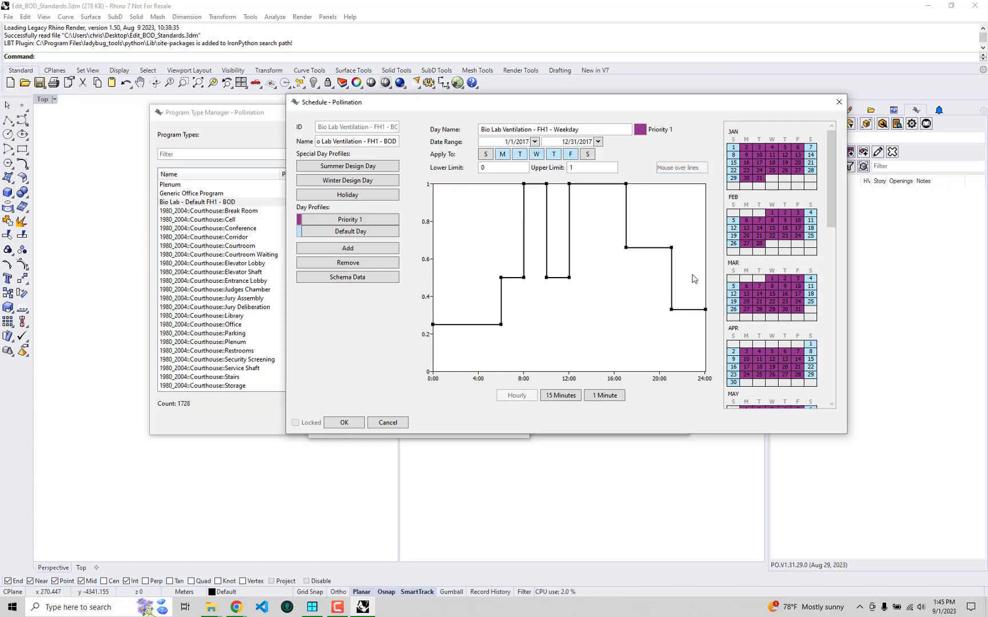
pyautogui.write('0')
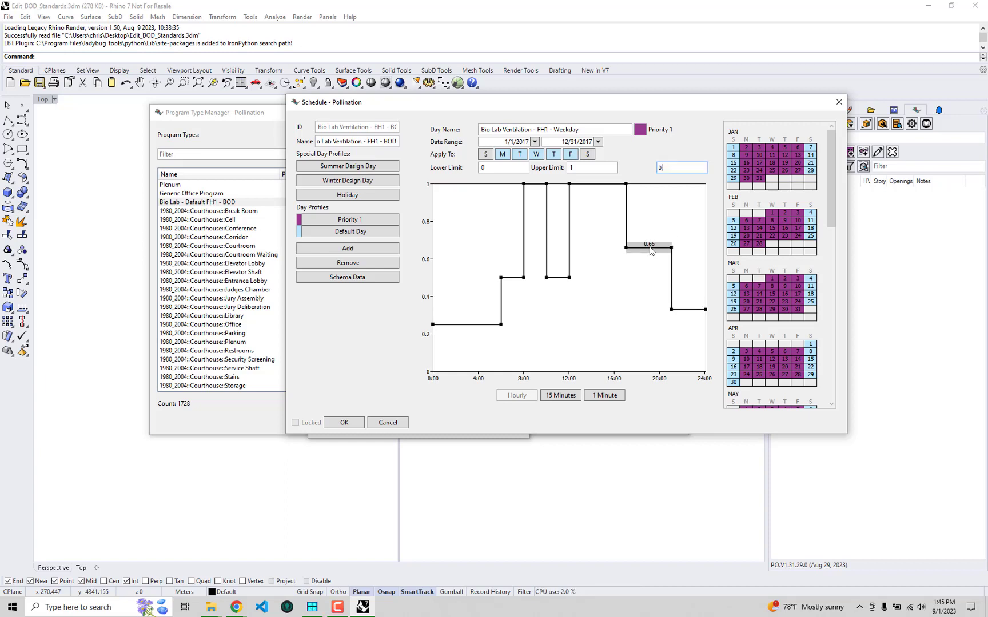
pyautogui.write('5')
pyautogui.press('Return')
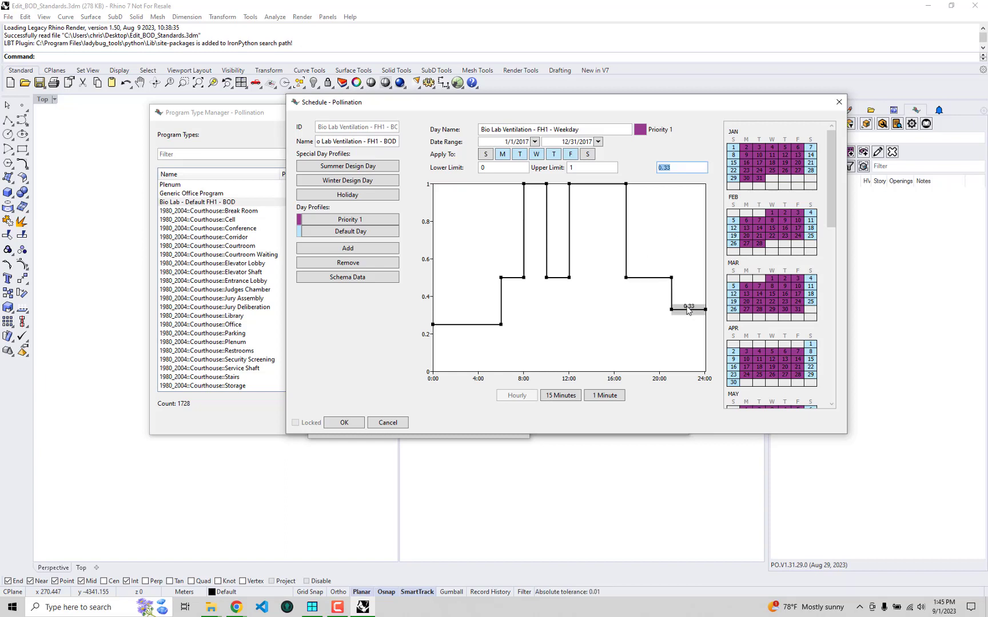
pyautogui.write('0.25')
pyautogui.press('Return')
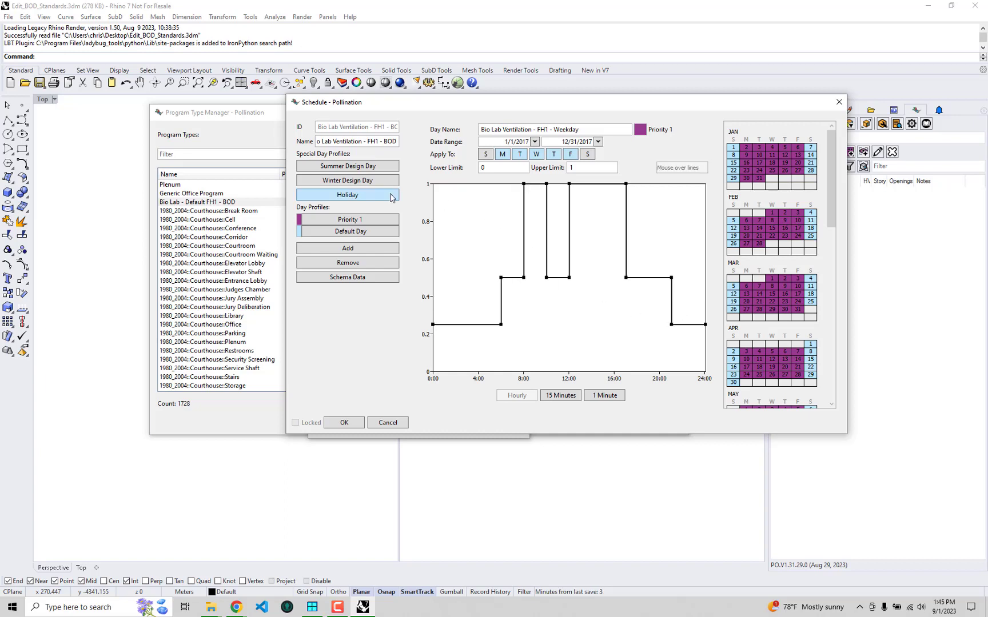
# Set the holiday ventilation profile to 0.2 before 6:00, 0.5 from 6:00 to 17:00, and 0.25 after 17:00.
pyautogui.click(361, 196)
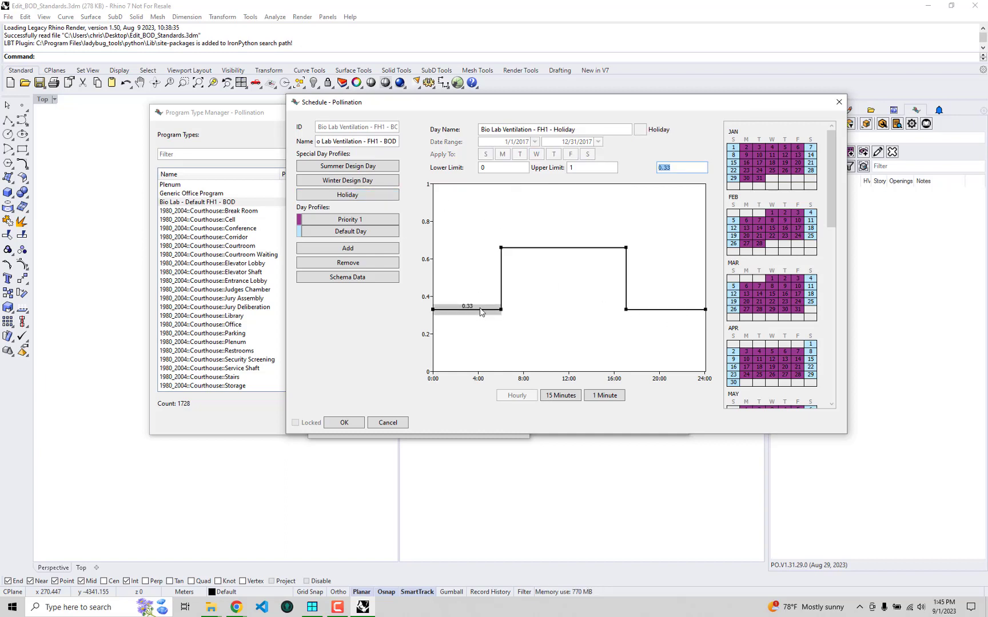
pyautogui.write('0.2')
pyautogui.press('Return')
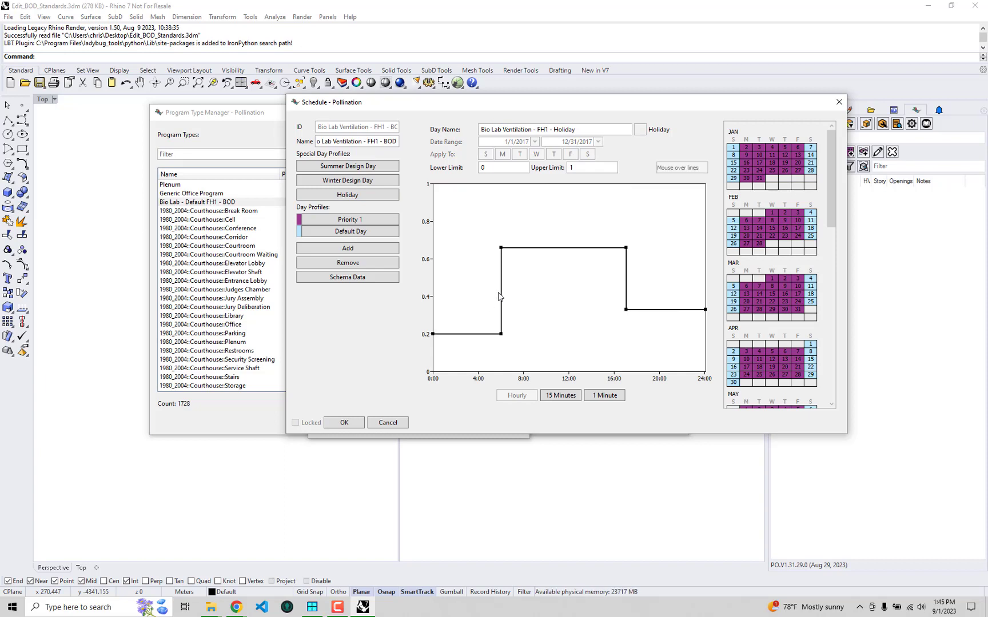
pyautogui.write('0.5')
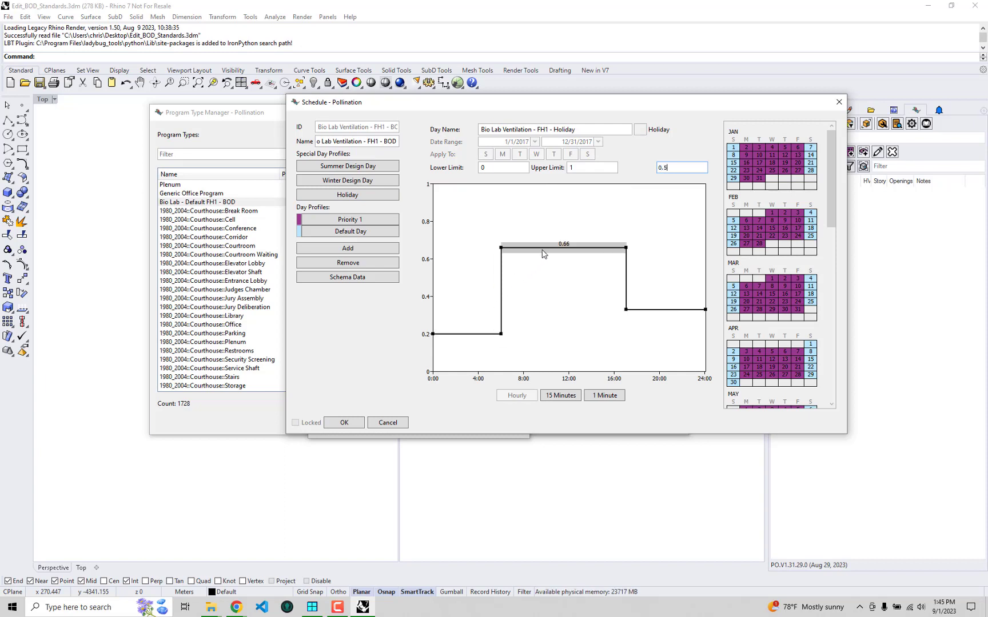
pyautogui.press('Return')
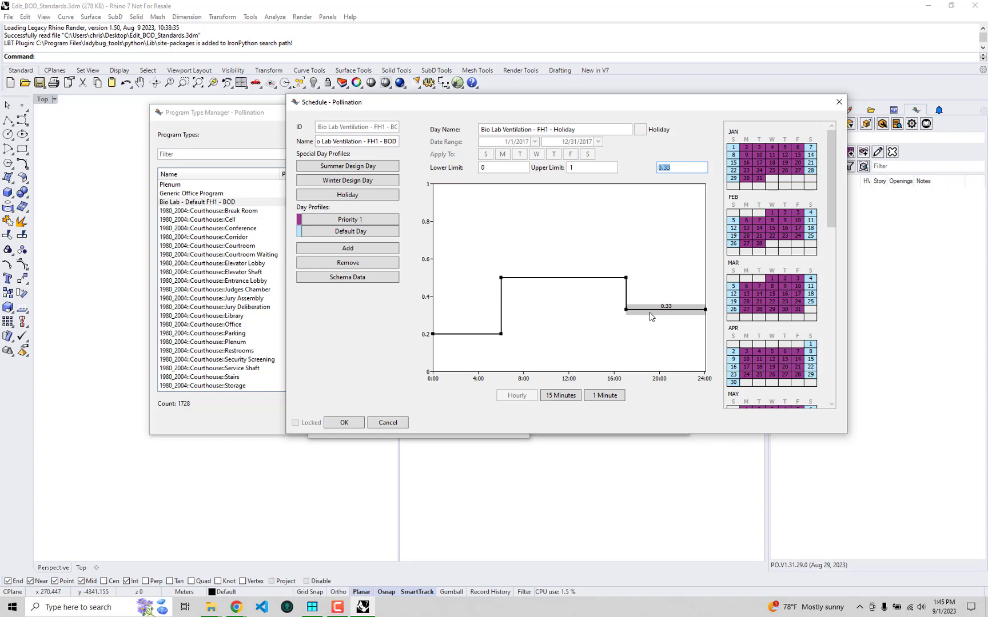
pyautogui.write('0.25')
pyautogui.press('Return')
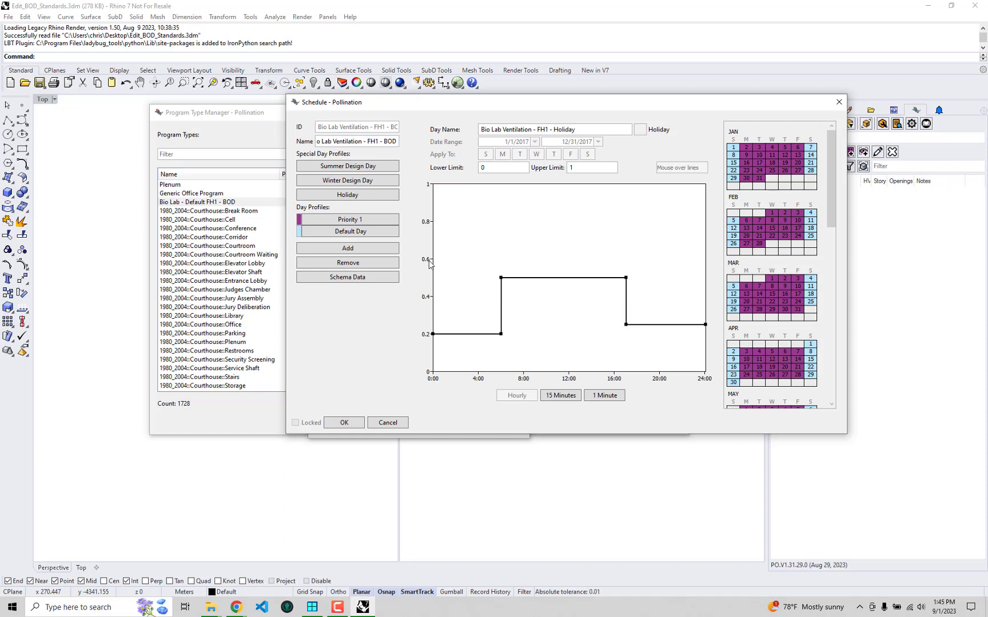
# Check the winter design day, weekday and default day profiles, then accept the edited ventilation schedule.
pyautogui.click(345, 181)
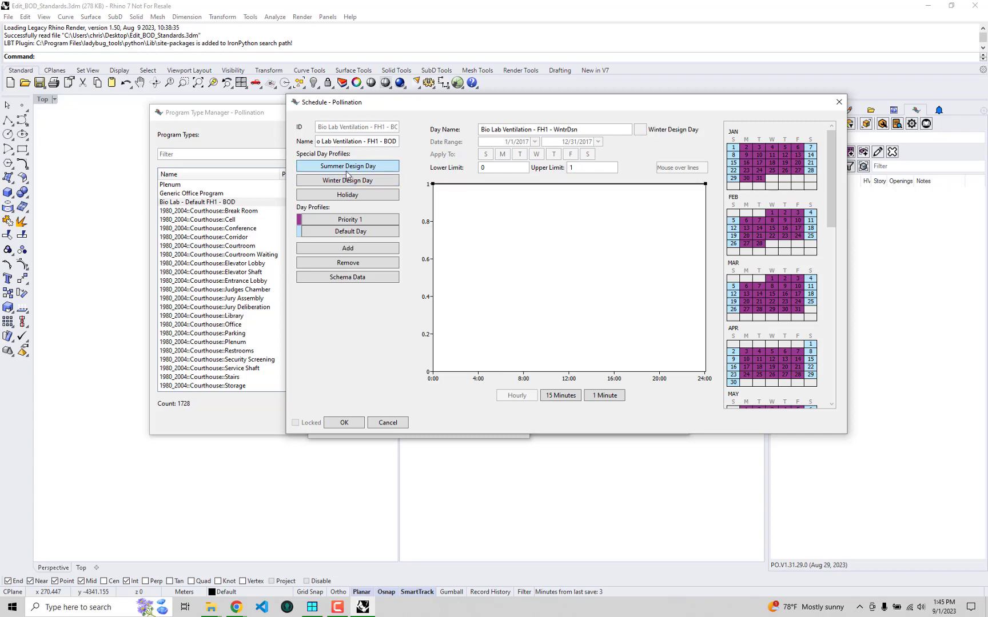
pyautogui.click(353, 221)
pyautogui.click(347, 231)
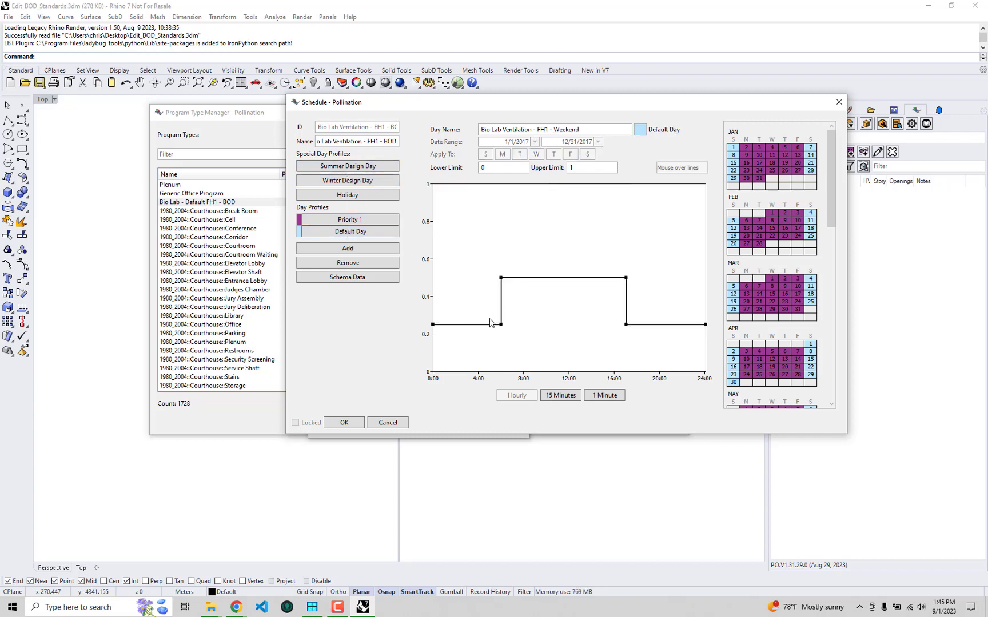
pyautogui.click(344, 422)
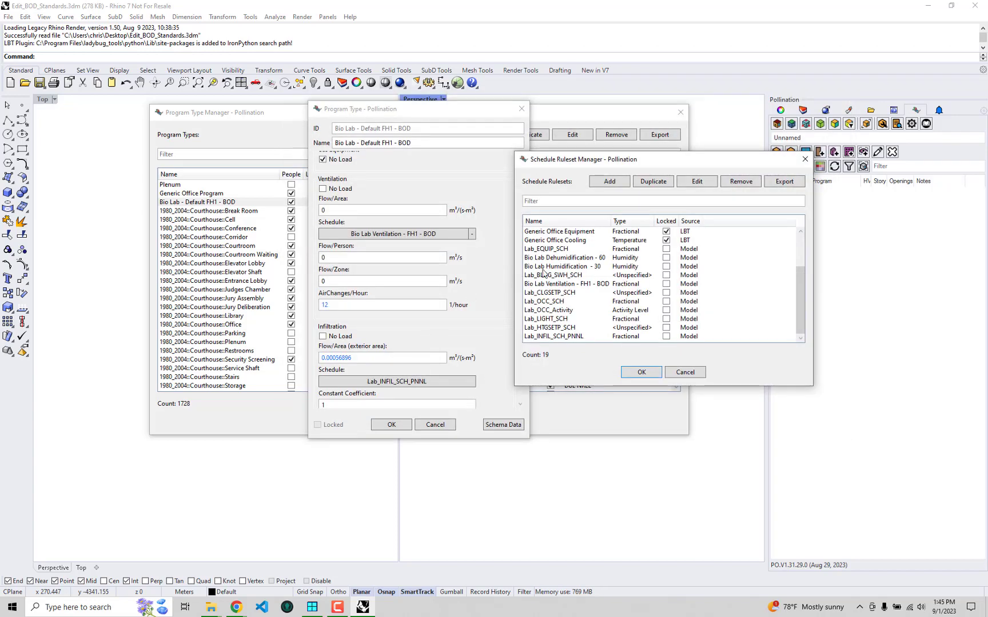
# Assign the Bio Lab Ventilation - FH1 - BOD schedule to the program type's ventilation and accept the program type changes.
pyautogui.click(566, 284)
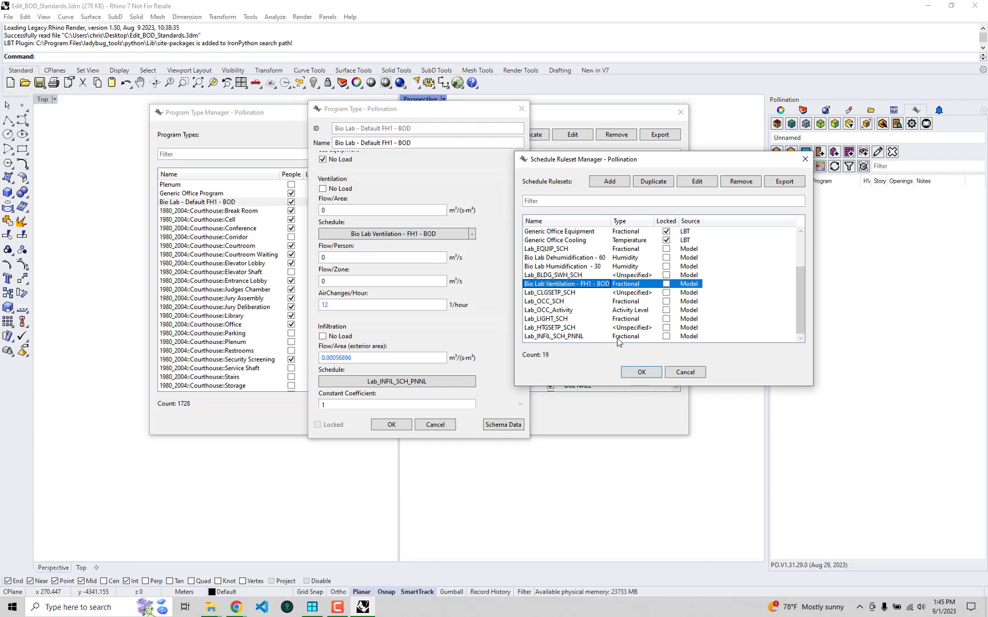
pyautogui.click(635, 372)
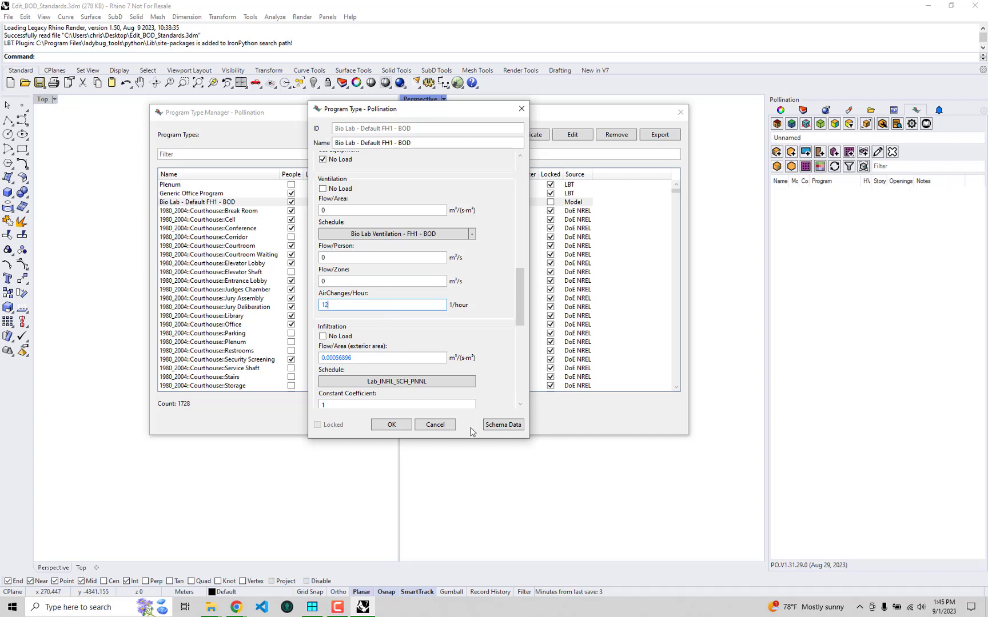
pyautogui.click(391, 425)
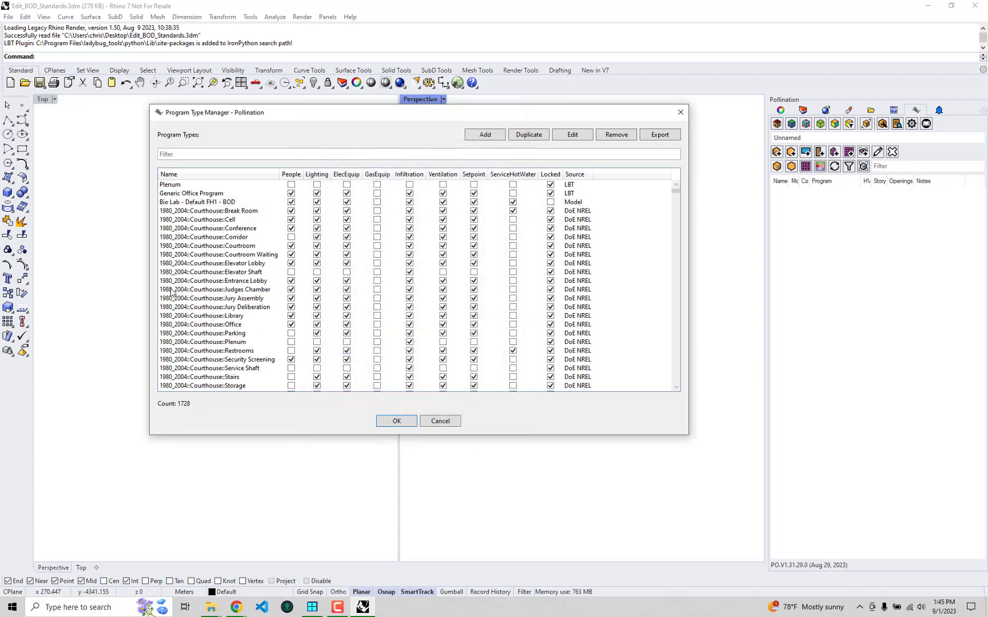
pyautogui.click(570, 202)
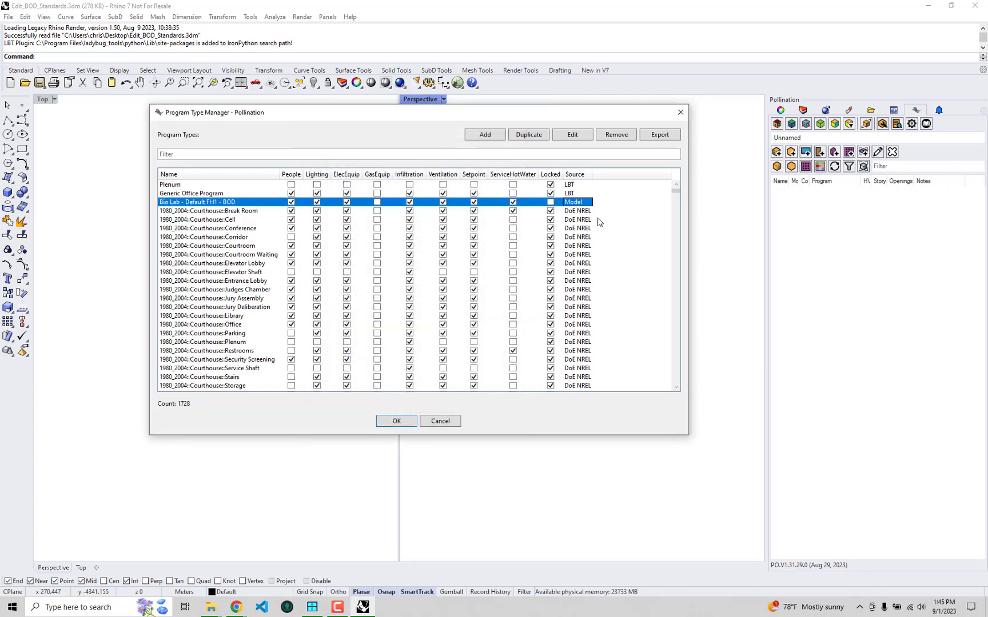
pyautogui.click(397, 422)
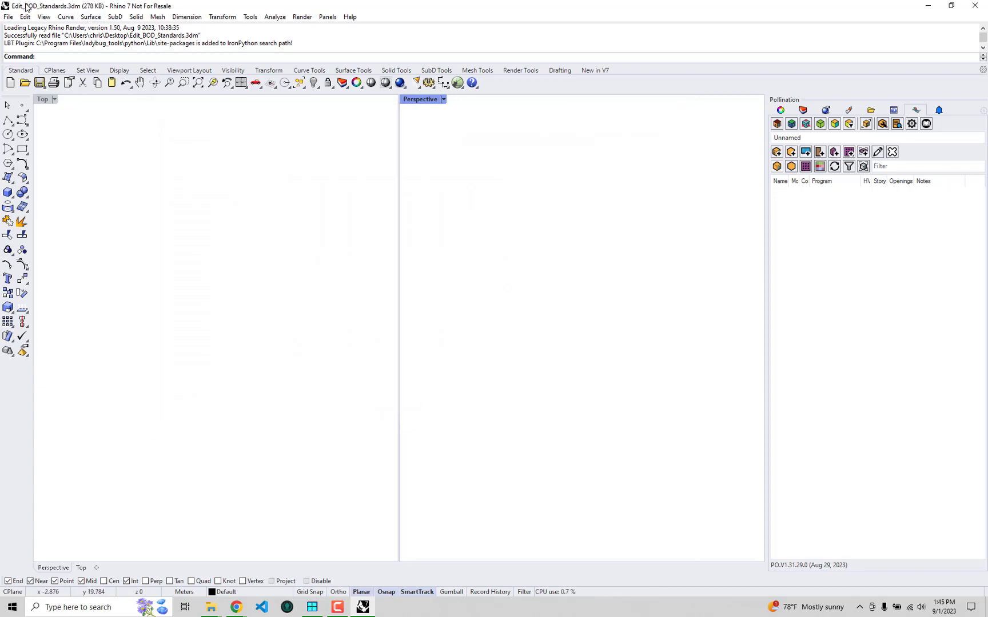
# Save the Edit_BOD_Standards.3dm file and save its Pollination resources to the user library.
pyautogui.click(7, 17)
pyautogui.click(21, 67)
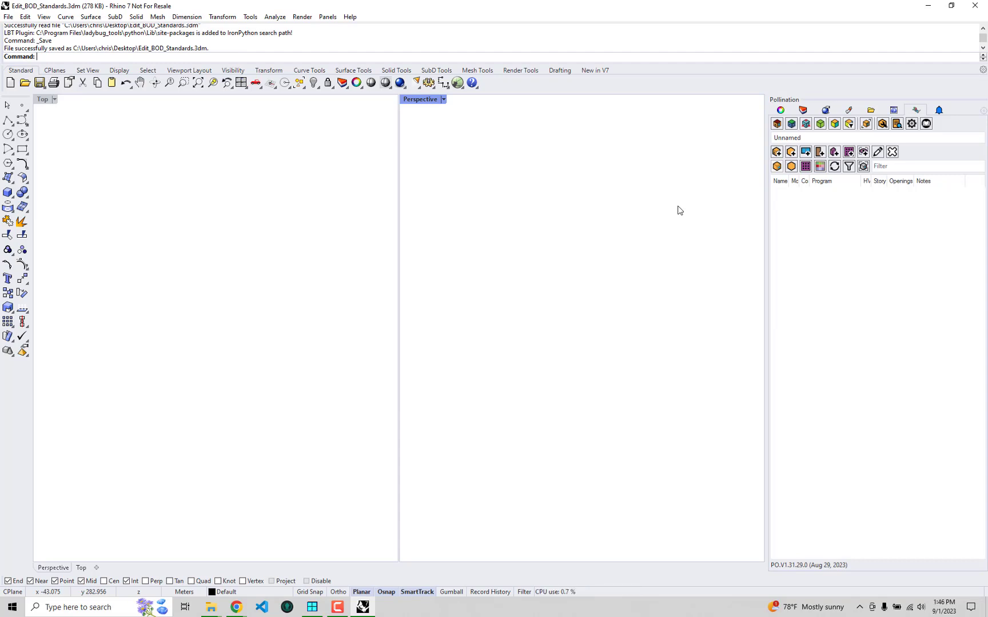
pyautogui.click(895, 125)
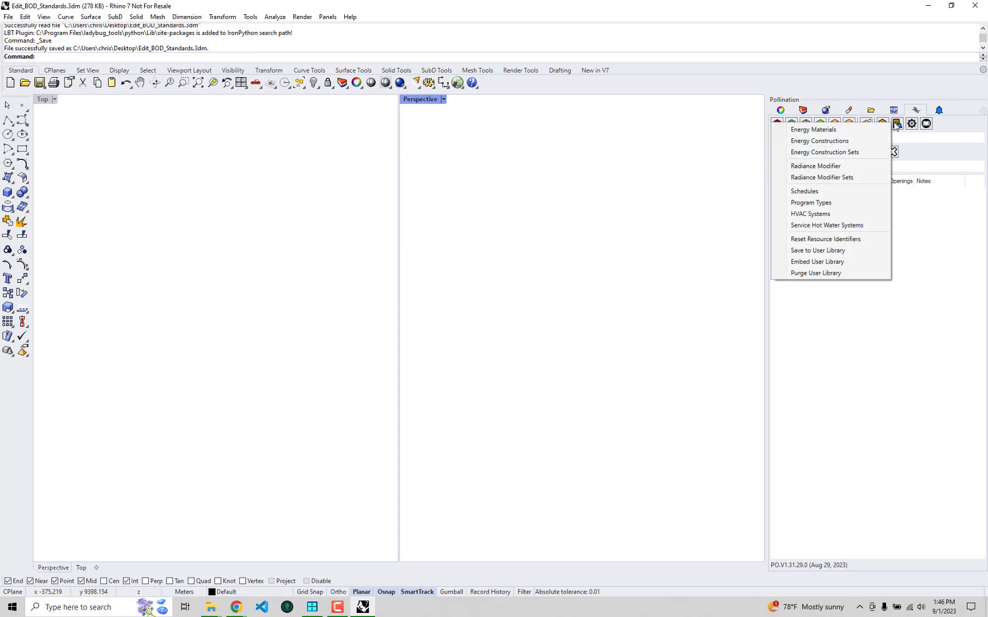
pyautogui.click(826, 233)
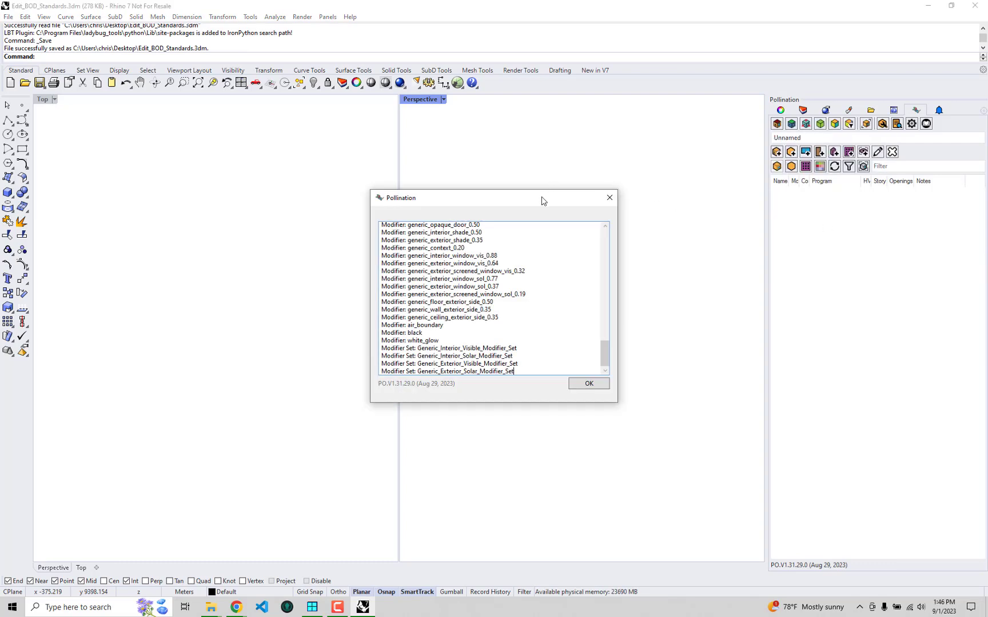
# Enlarge the library report, examine which schedules, programs, materials and constructions were added to the standards library, and dismiss the report.
pyautogui.moveTo(540, 200); pyautogui.dragTo(477, 160)
pyautogui.moveTo(552, 364); pyautogui.dragTo(645, 437)
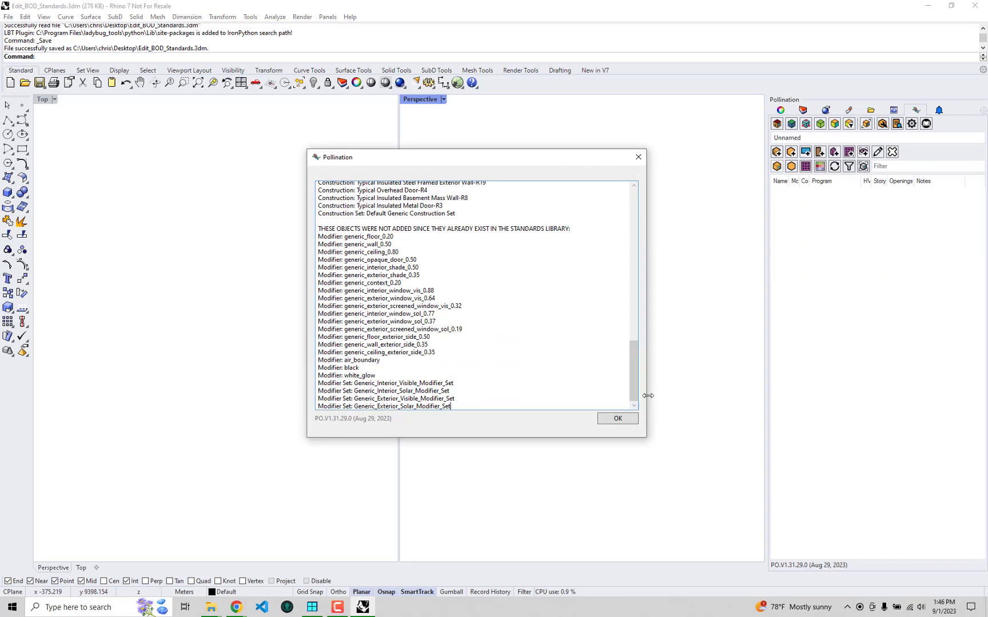
pyautogui.moveTo(632, 391); pyautogui.dragTo(633, 221)
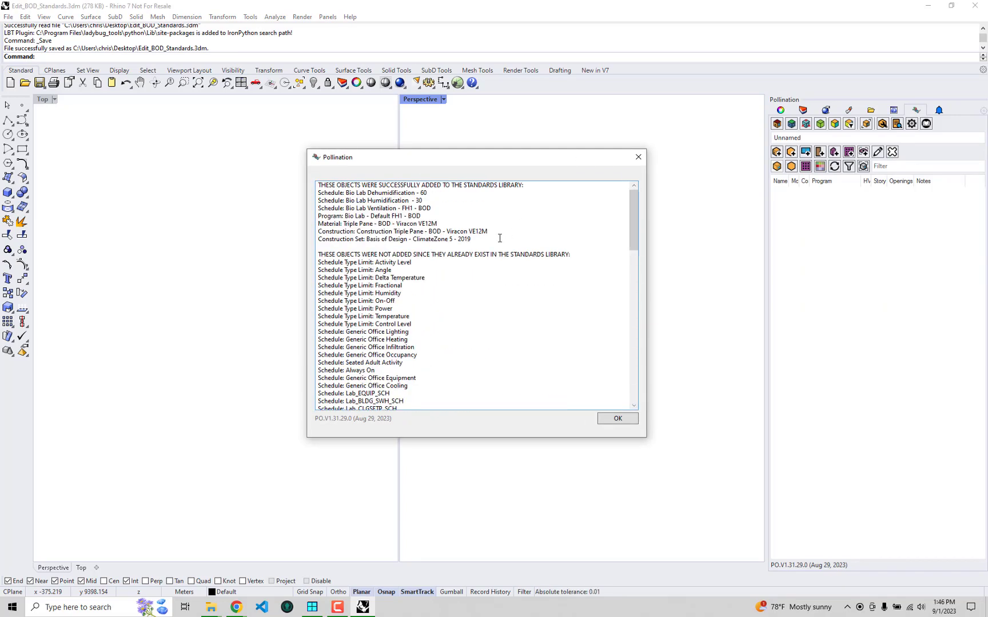
pyautogui.moveTo(476, 242); pyautogui.dragTo(279, 175)
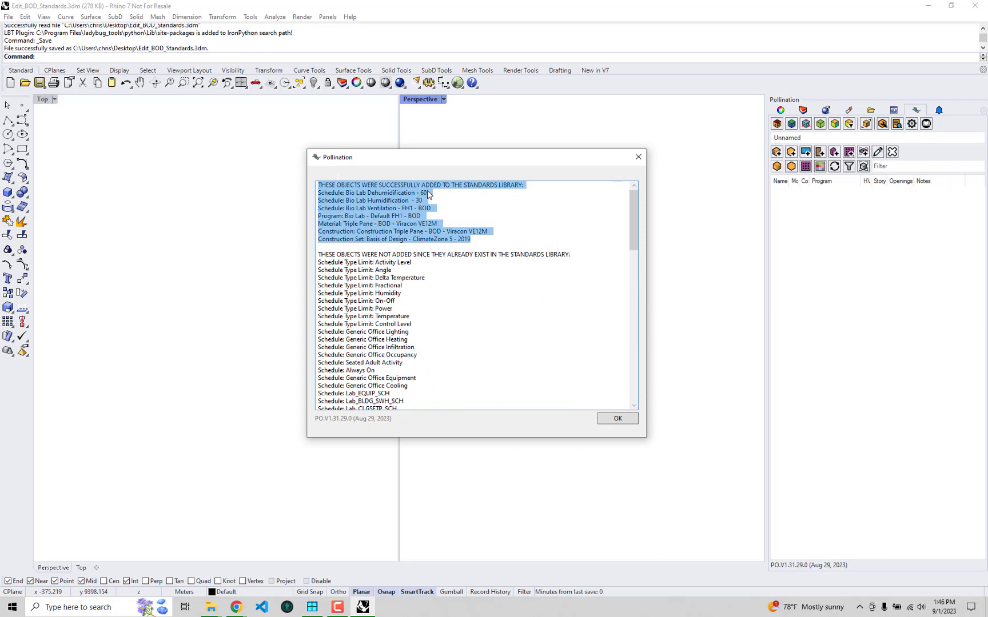
pyautogui.click(395, 208)
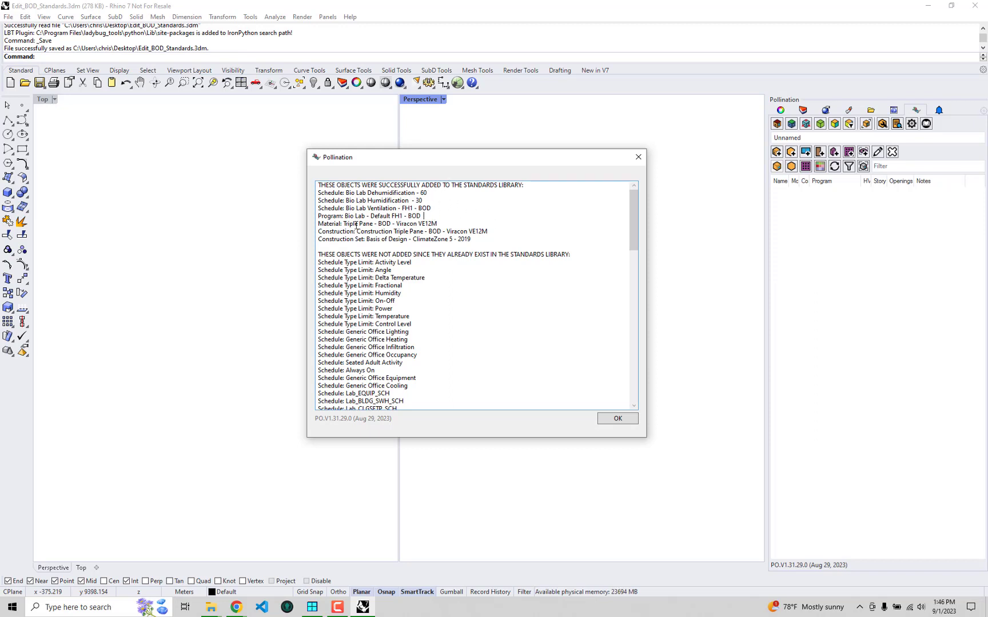
pyautogui.moveTo(326, 238); pyautogui.dragTo(432, 240)
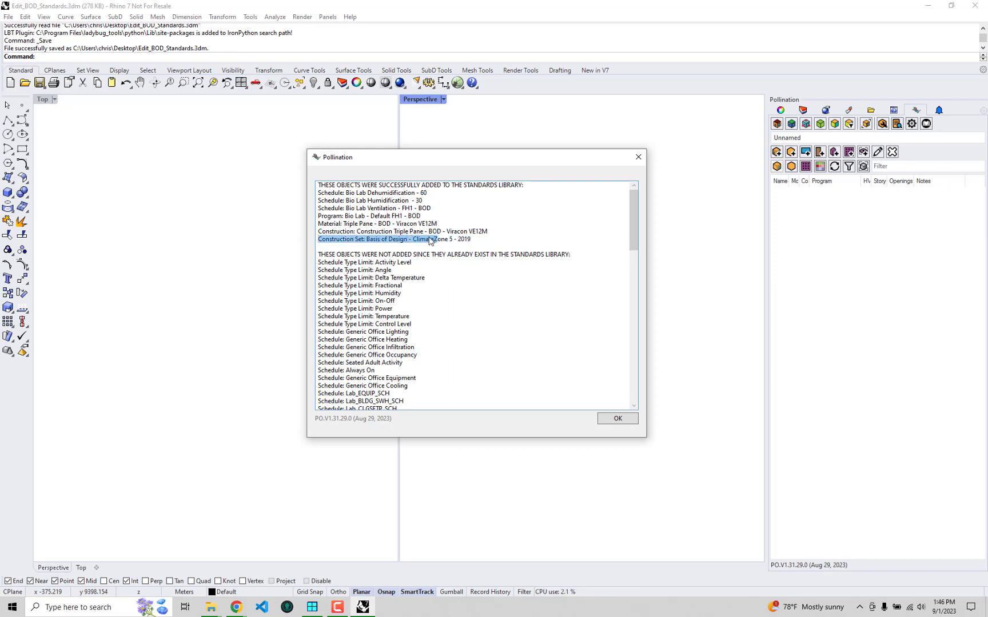
pyautogui.click(418, 225)
pyautogui.moveTo(387, 216); pyautogui.dragTo(295, 216)
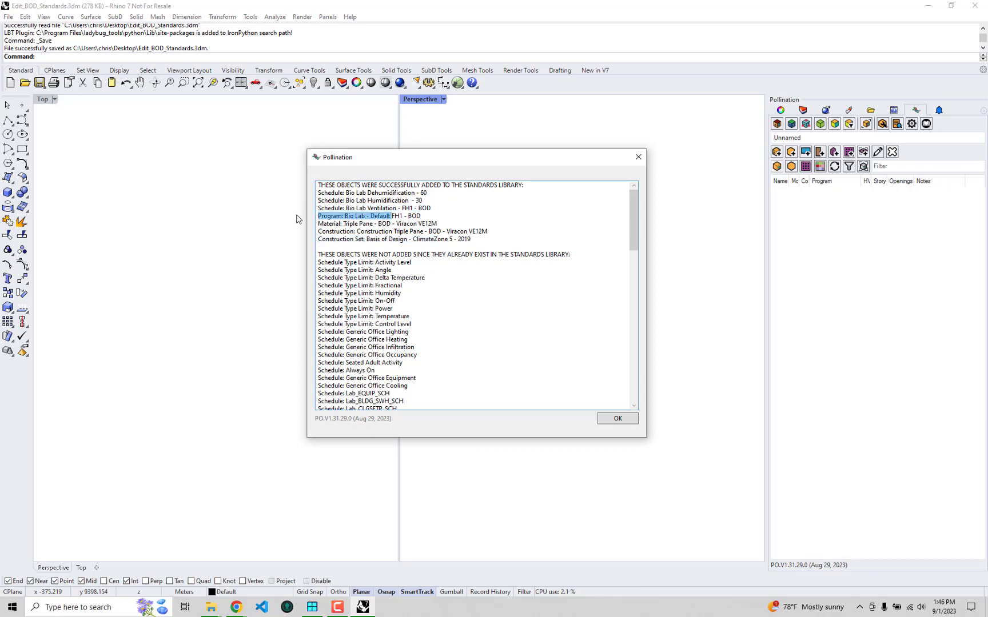
pyautogui.click(617, 419)
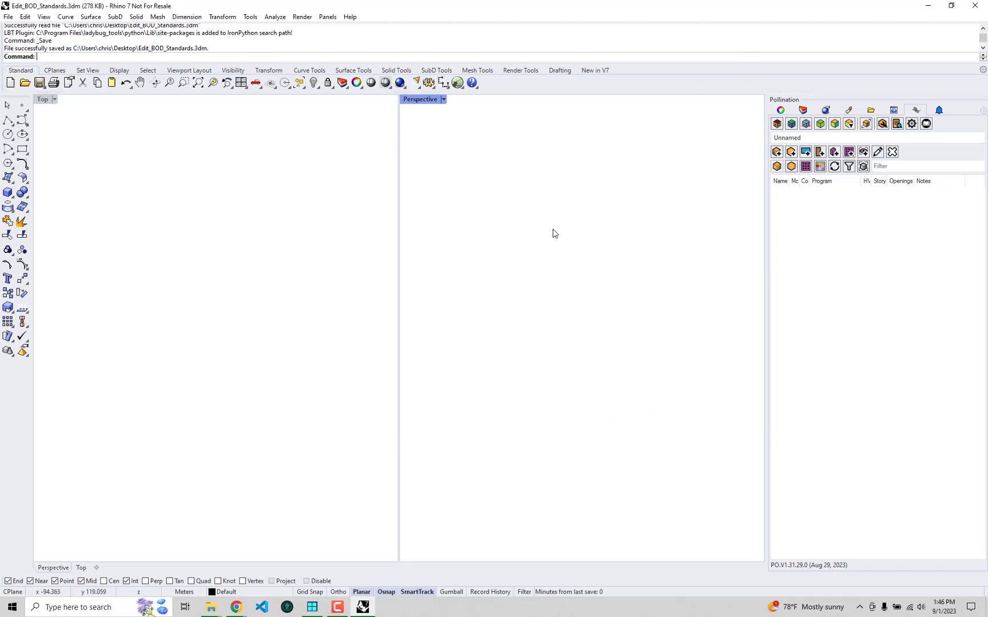
# Close Rhino and launch a fresh Rhino 7 session from Windows.
pyautogui.click(975, 5)
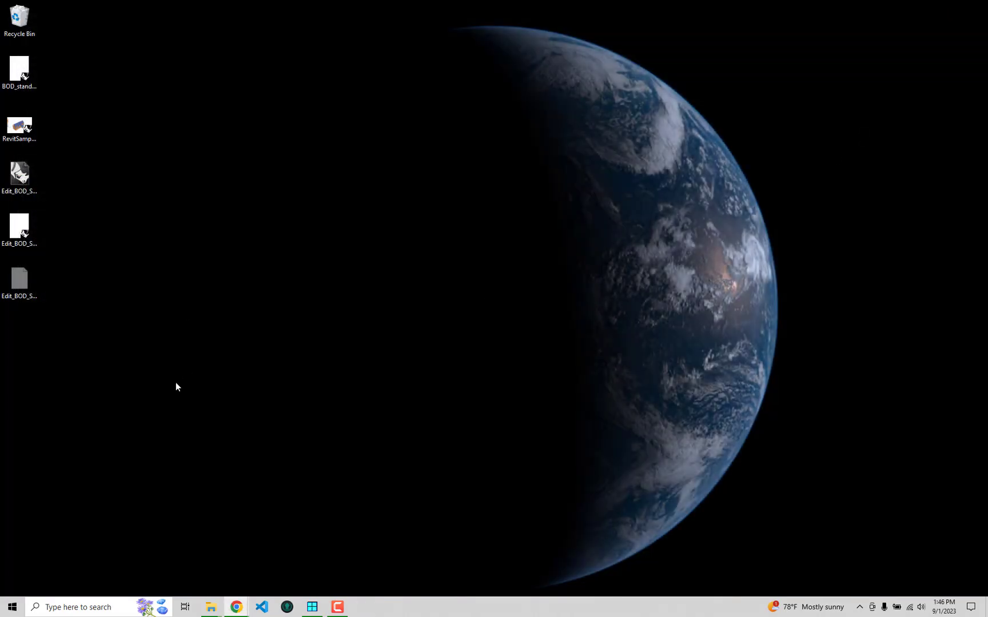
pyautogui.click(11, 607)
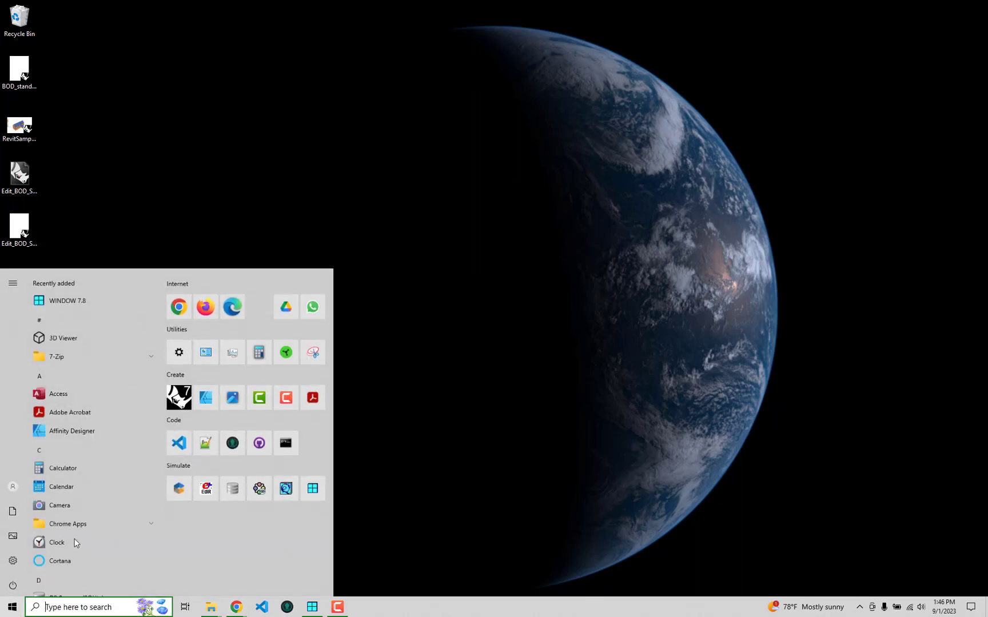
pyautogui.click(178, 393)
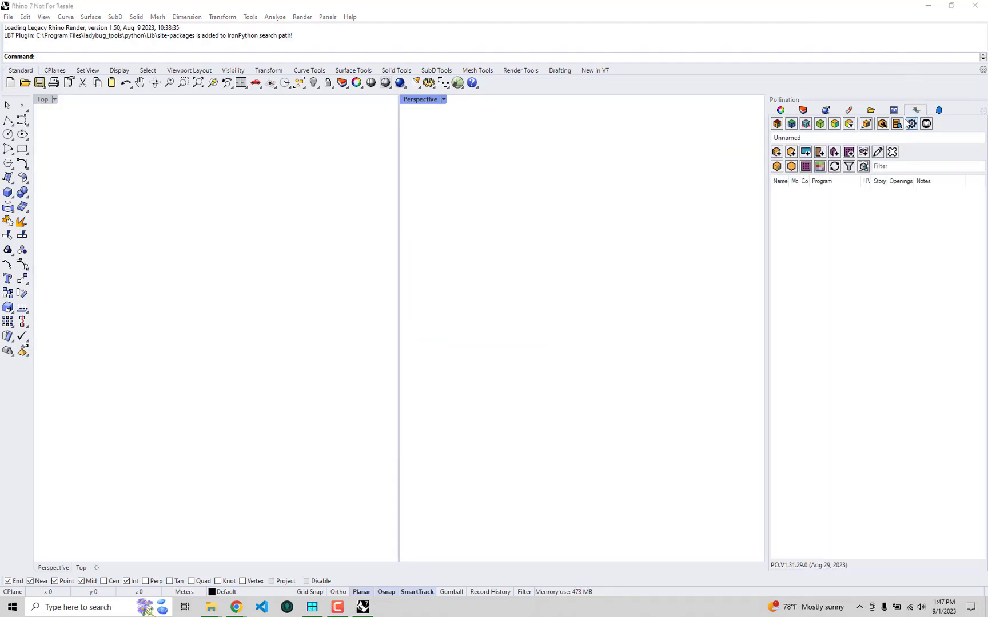
# Open the Pollination Program Type Manager, enlarge it, and locate the user program Bio Lab - Default FH1 - BOD at the list's end.
pyautogui.click(897, 124)
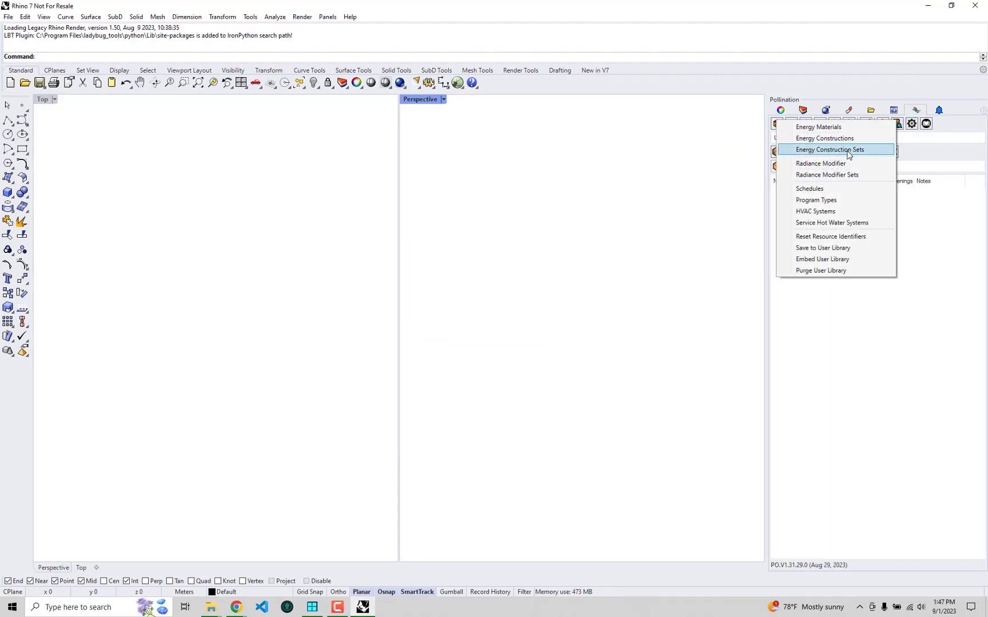
pyautogui.click(831, 200)
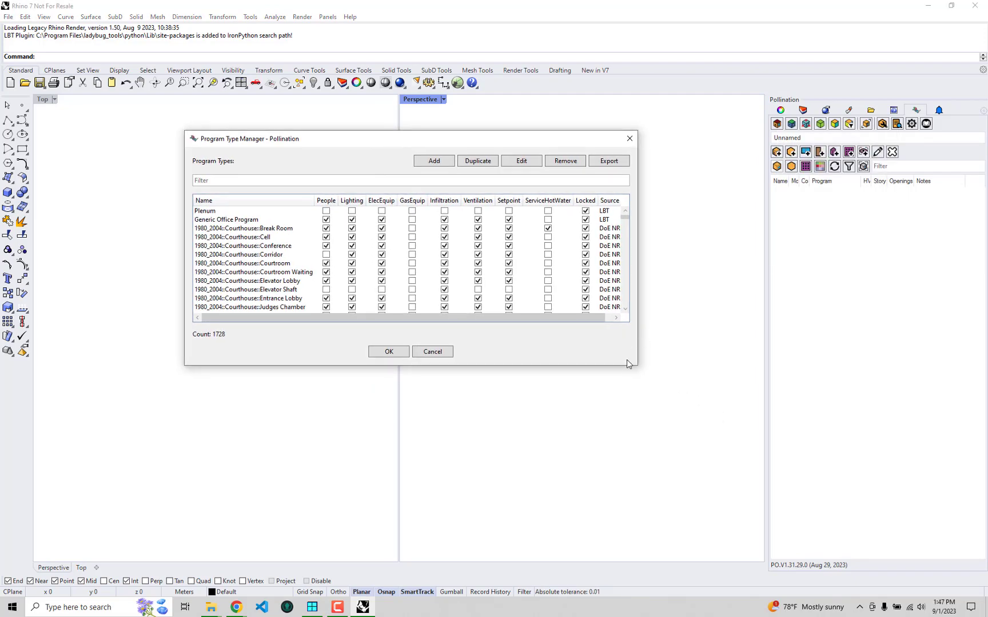
pyautogui.moveTo(640, 371); pyautogui.dragTo(713, 438)
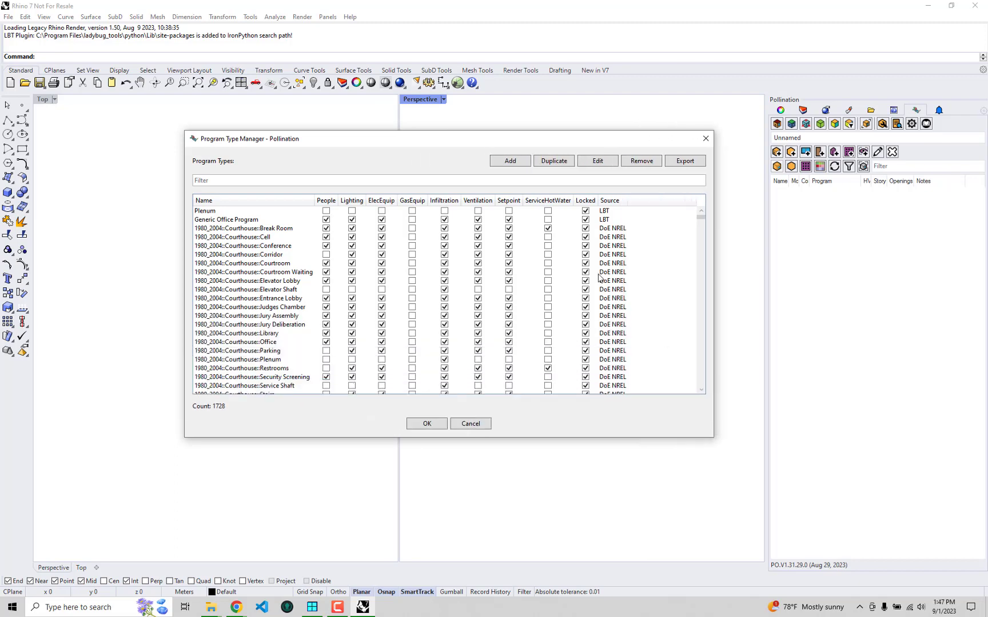
pyautogui.moveTo(700, 218); pyautogui.dragTo(700, 391)
pyautogui.click(629, 388)
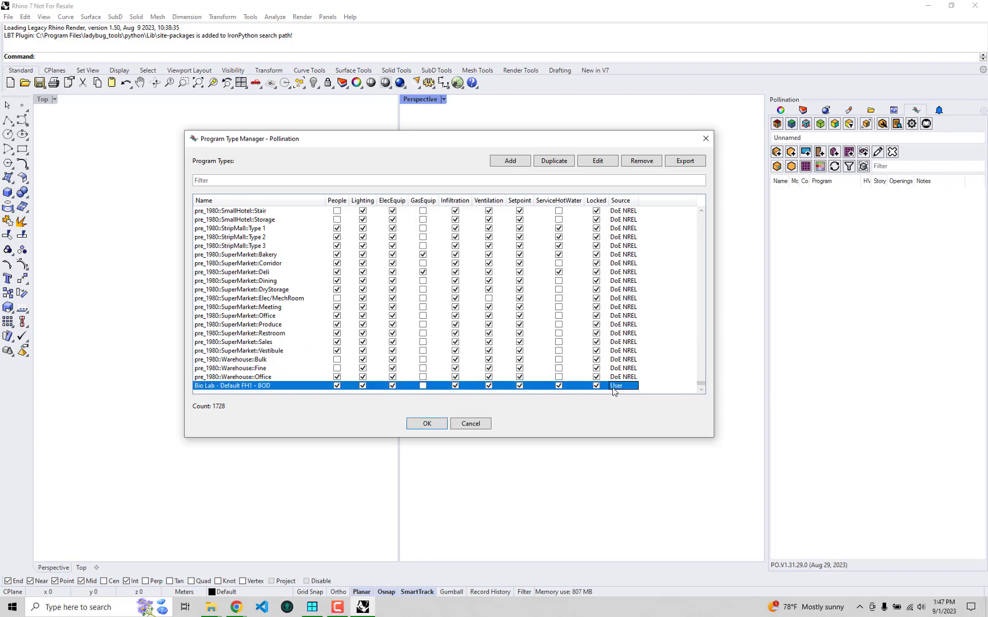
pyautogui.click(260, 388)
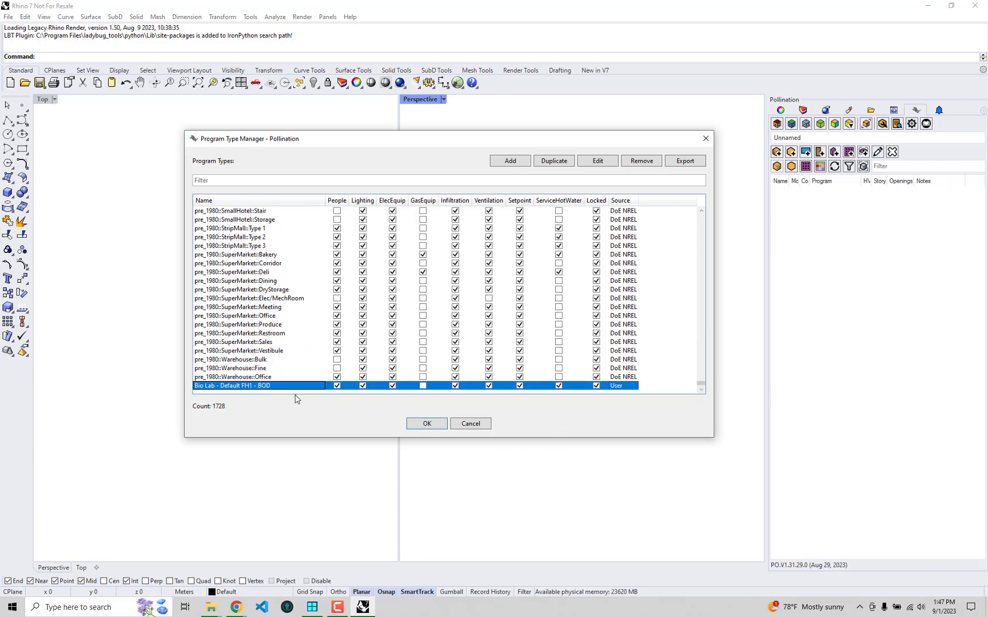
# Inspect the ventilation settings of Bio Lab - Default FH1 - BOD, and close the program type and its manager without changes.
pyautogui.doubleClick(268, 387)
pyautogui.moveTo(552, 201); pyautogui.dragTo(545, 308)
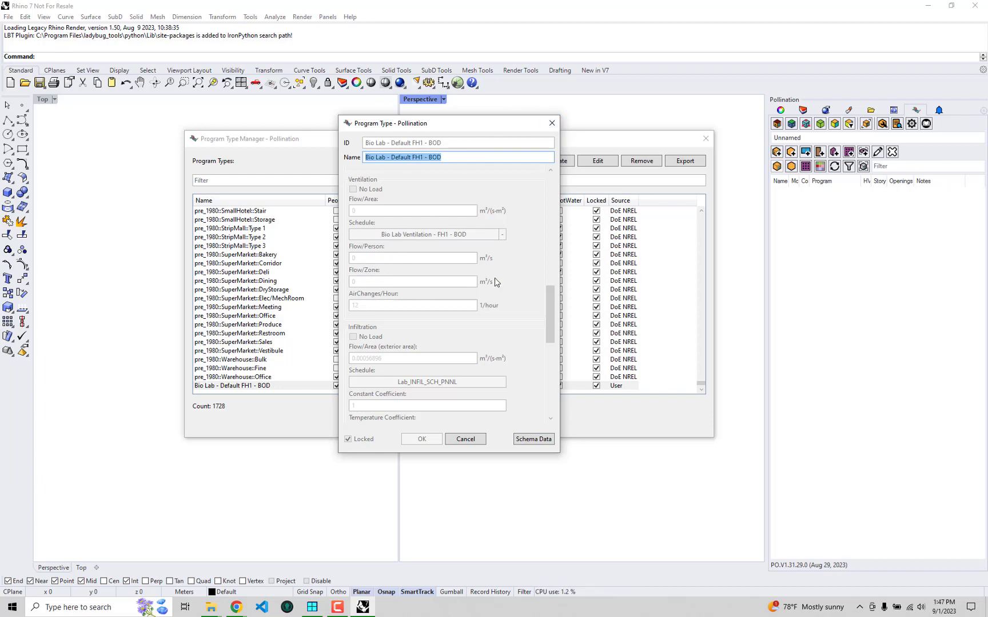
pyautogui.click(552, 123)
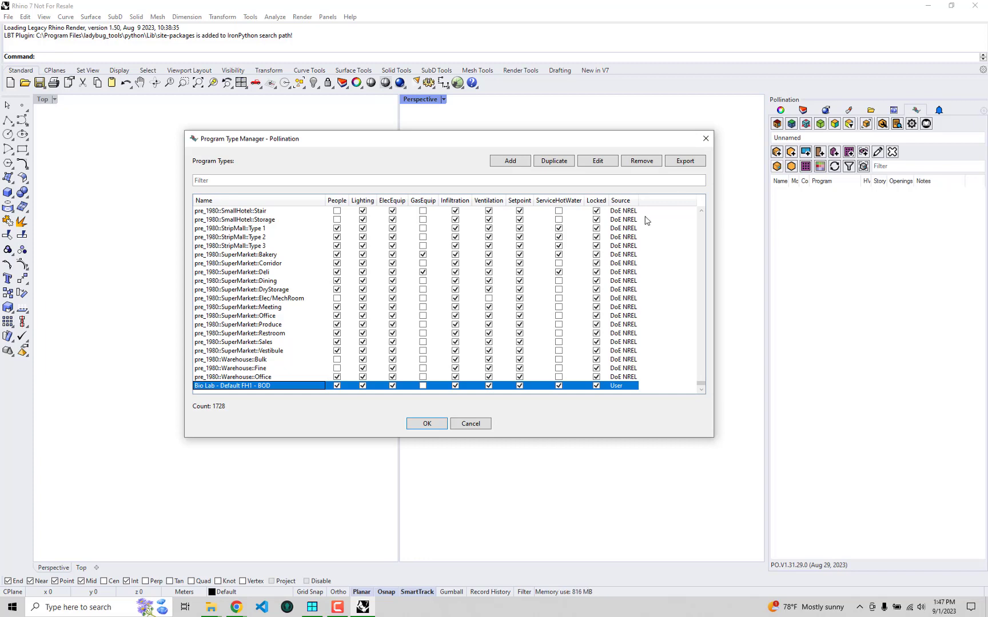
pyautogui.click(701, 140)
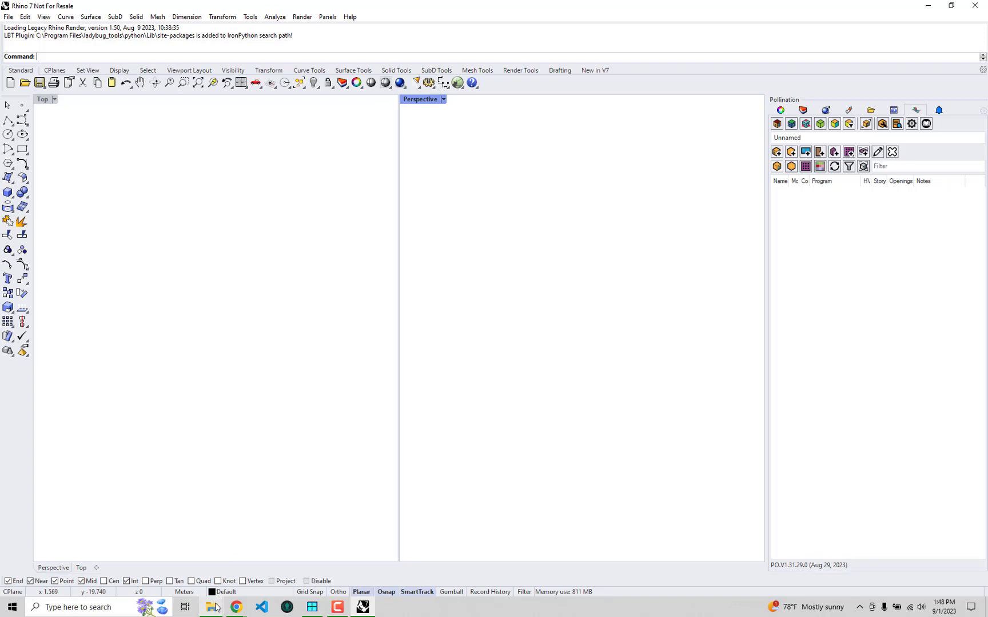
# Switch to the File Explorer window for the ladybug_tools standards folder and examine its full path under AppData\Roaming.
pyautogui.moveTo(214, 607)
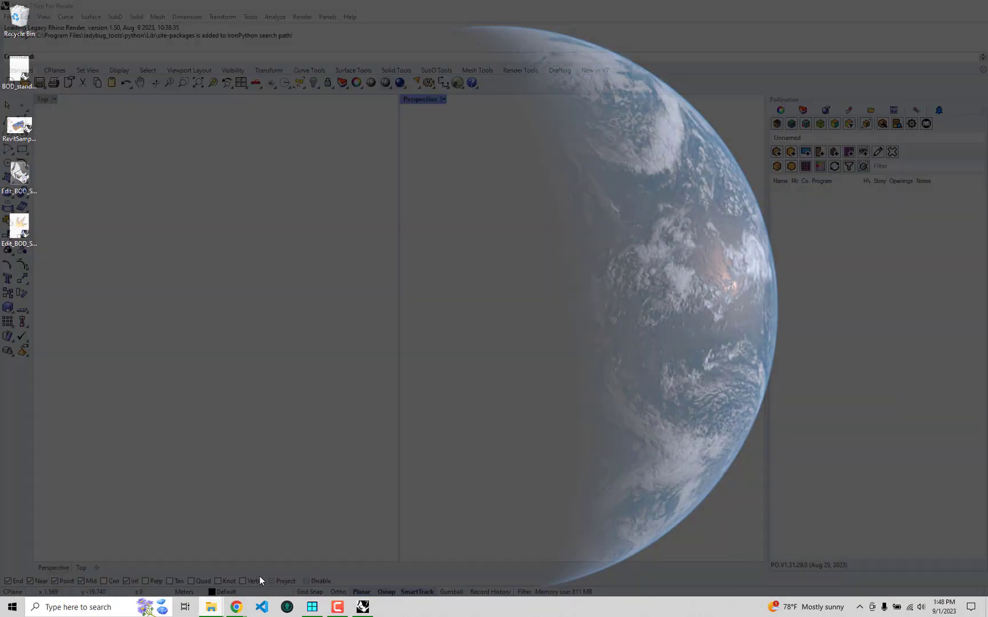
pyautogui.click(259, 577)
pyautogui.moveTo(0, 155); pyautogui.dragTo(548, 138)
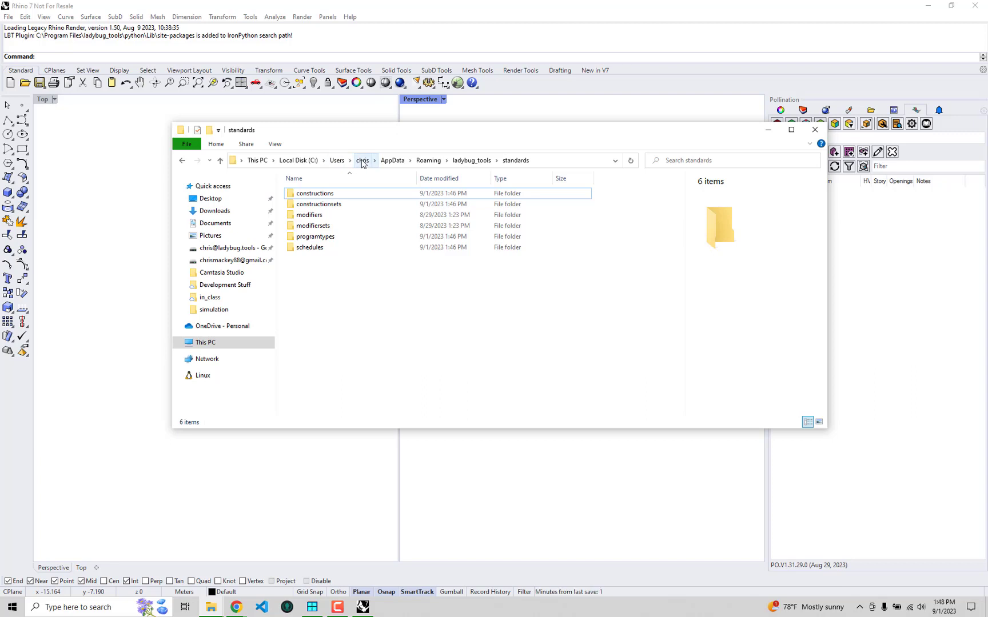
pyautogui.click(538, 162)
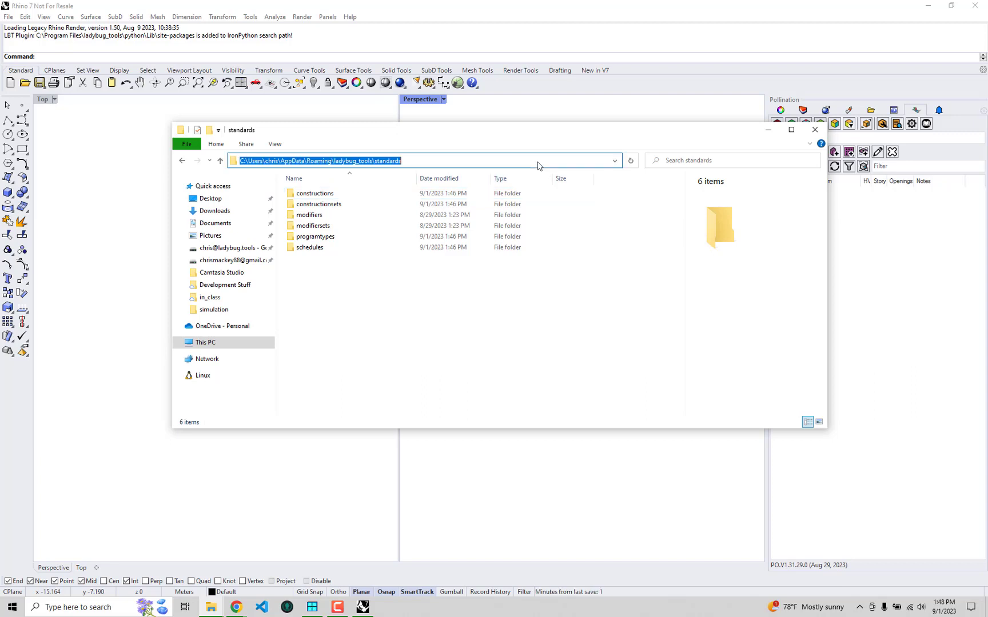
pyautogui.click(280, 161)
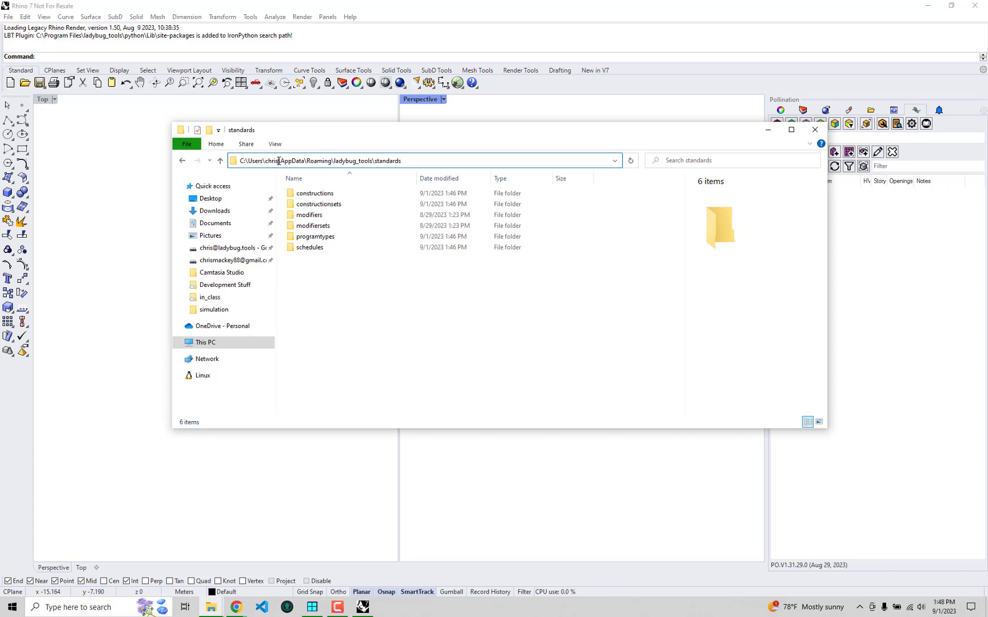
pyautogui.moveTo(278, 161); pyautogui.dragTo(265, 162)
pyautogui.click(267, 163)
pyautogui.click(315, 159)
pyautogui.moveTo(280, 161); pyautogui.dragTo(304, 164)
pyautogui.moveTo(409, 161); pyautogui.dragTo(214, 162)
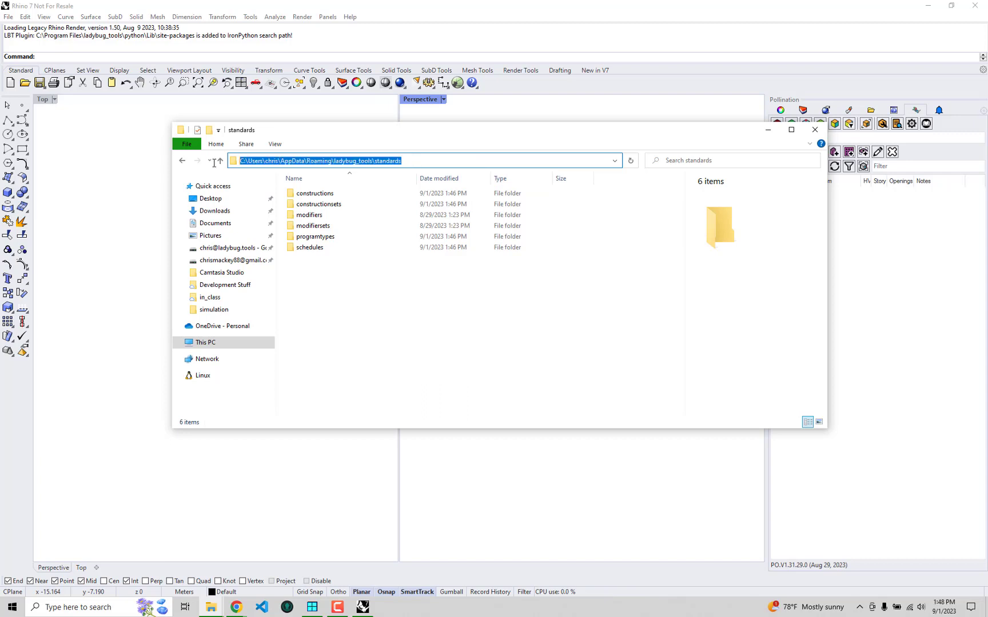
pyautogui.click(398, 319)
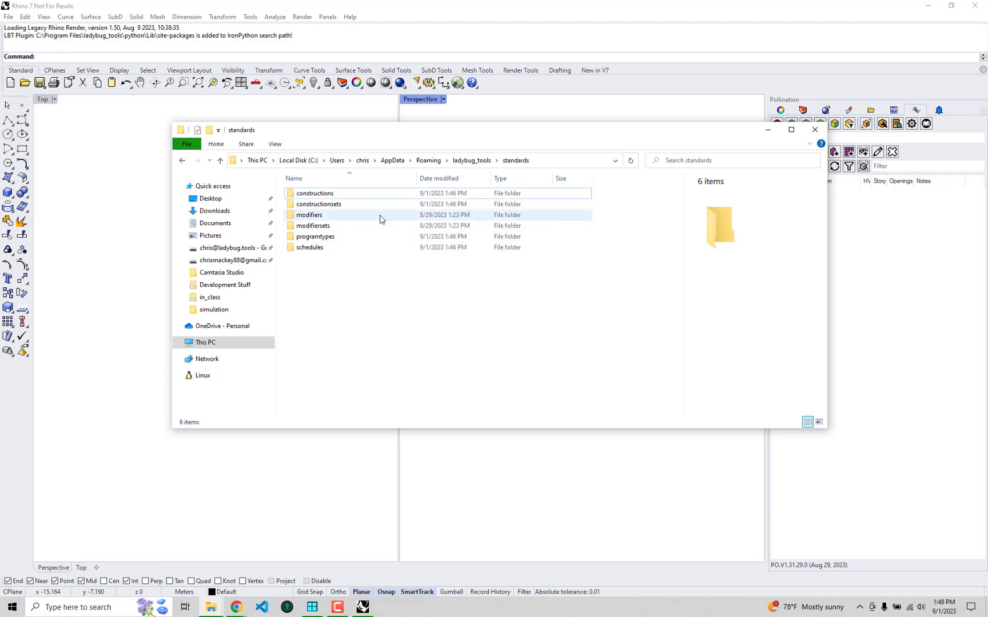
# Open custom_programs.json from the programtypes standards folder in Notepad++ for viewing.
pyautogui.click(334, 195)
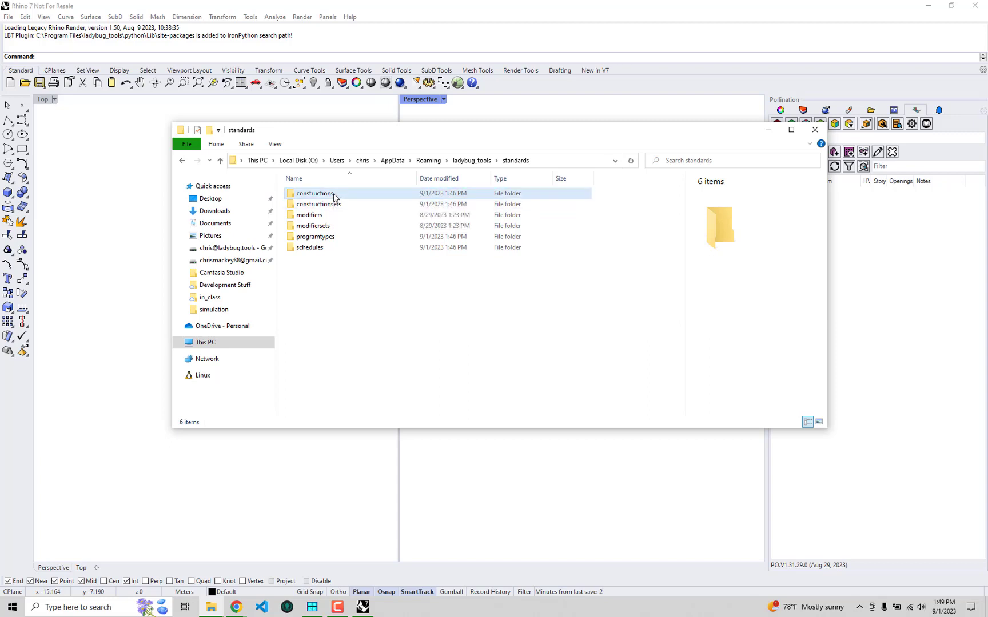
pyautogui.doubleClick(335, 195)
pyautogui.click(515, 160)
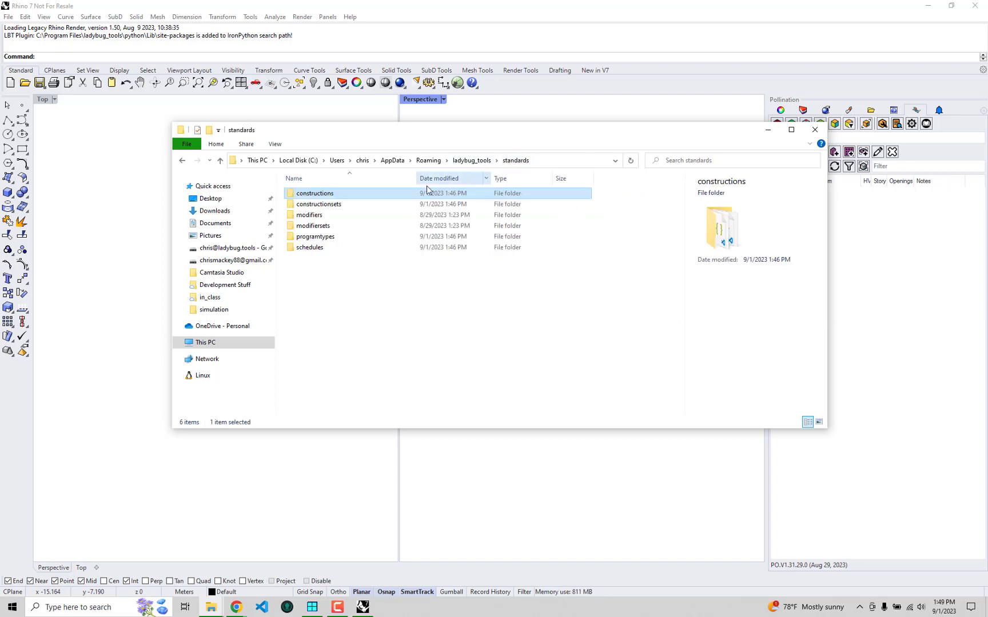
pyautogui.doubleClick(316, 236)
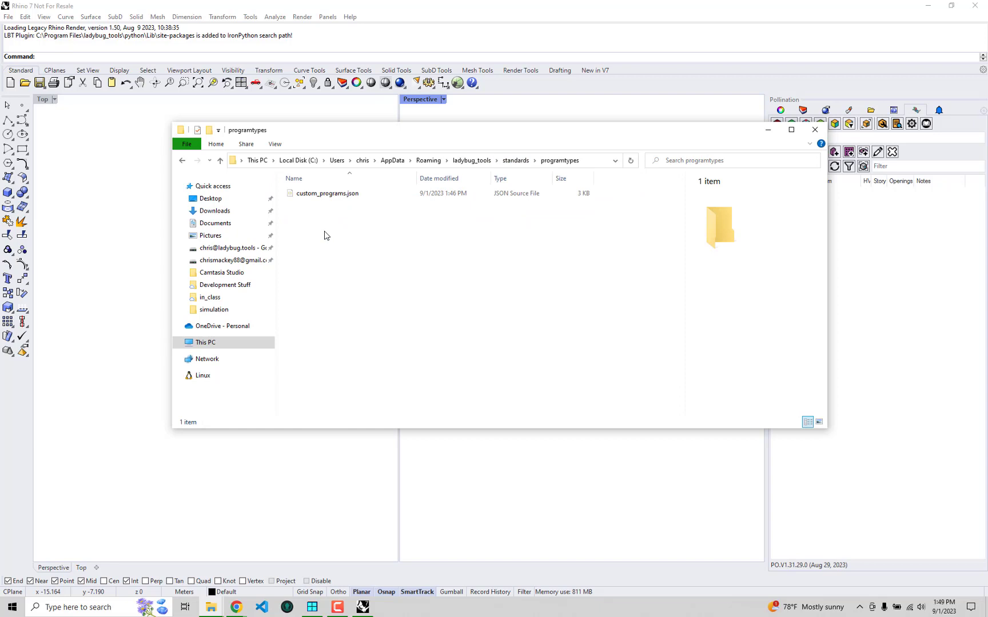
pyautogui.click(334, 195)
pyautogui.rightClick(345, 195)
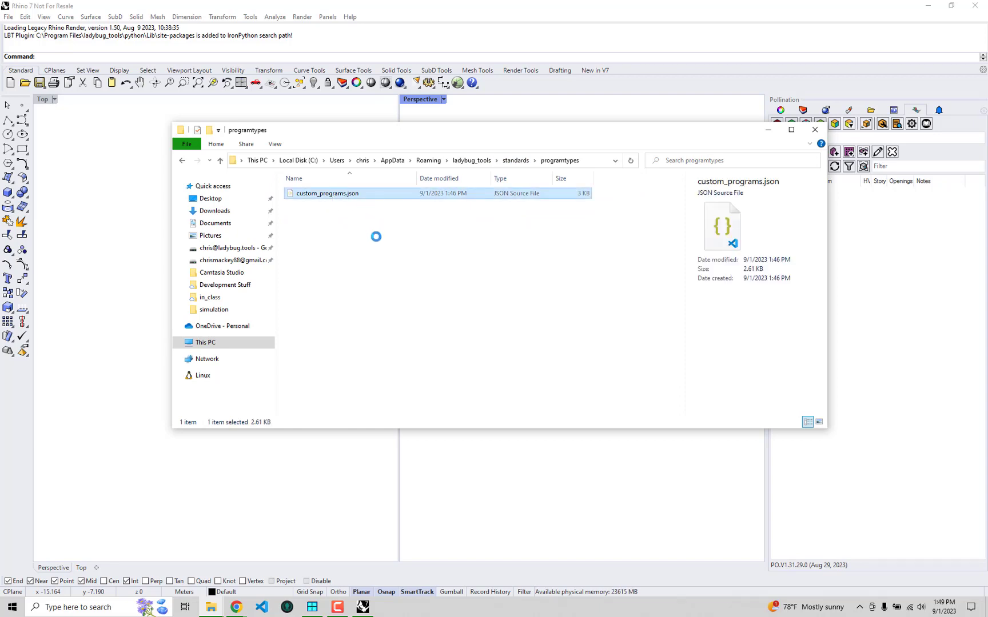
pyautogui.click(384, 226)
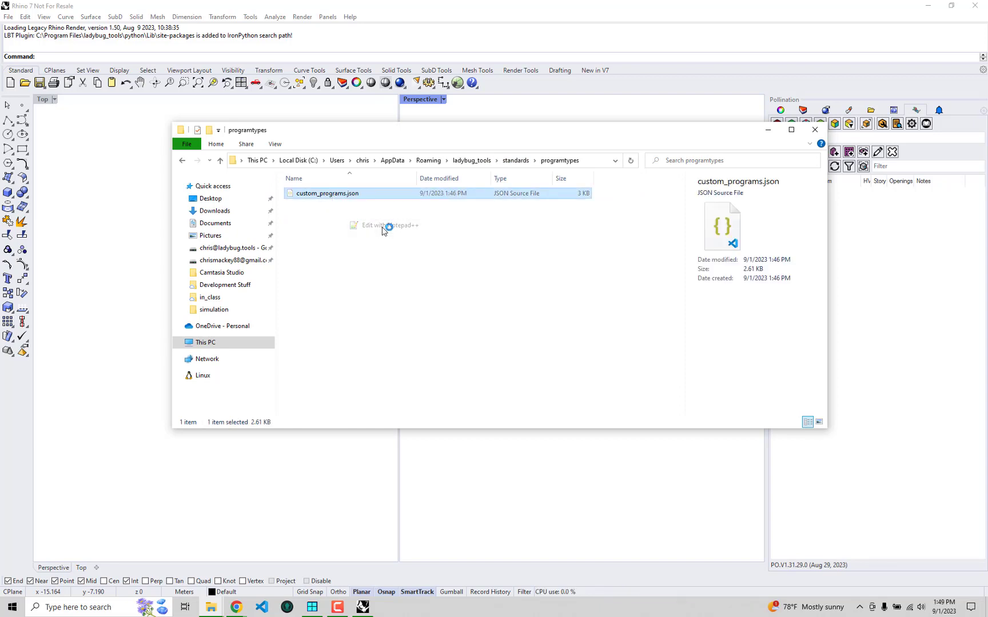
pyautogui.moveTo(0, 42); pyautogui.dragTo(437, 3)
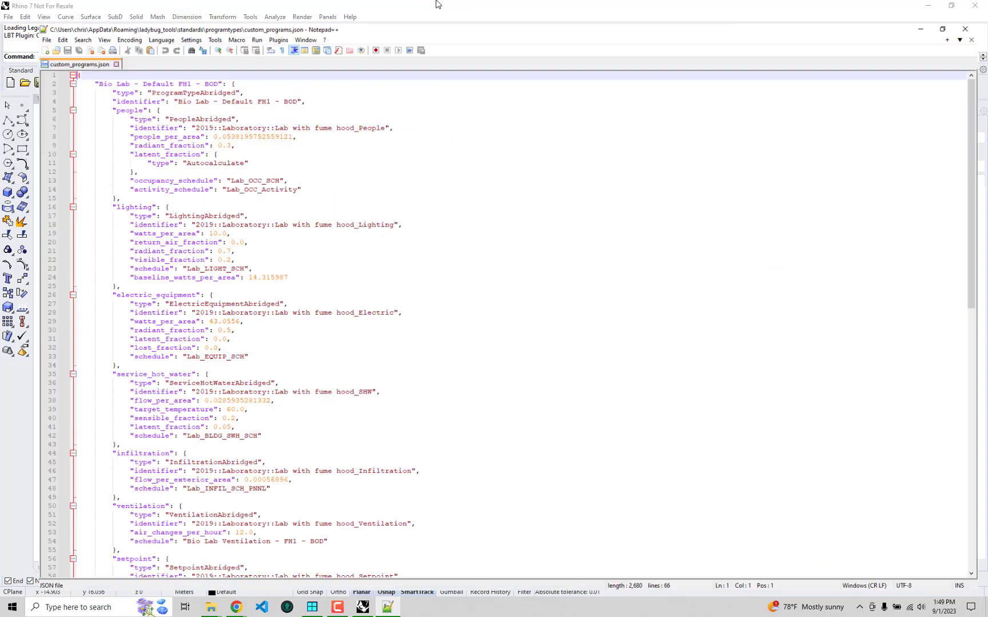
# Examine the Bio Lab - Default FH1 - BOD program's name and its lighting properties in custom_programs.json.
pyautogui.click(206, 94)
pyautogui.moveTo(102, 65); pyautogui.dragTo(189, 65)
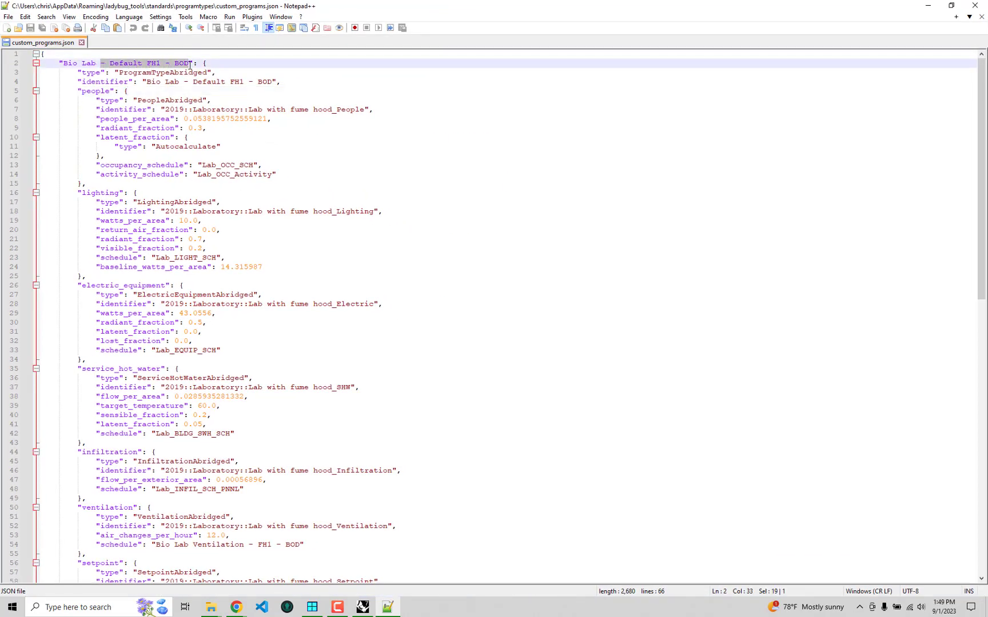
pyautogui.click(143, 64)
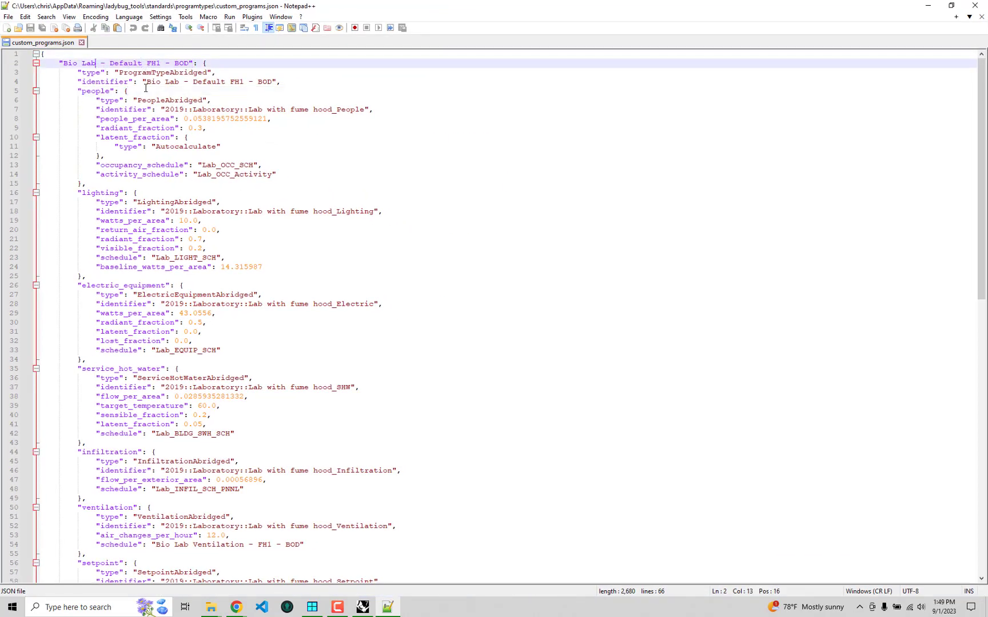
pyautogui.scroll(-9, 234, 248)
pyautogui.scroll(9, 233, 248)
pyautogui.click(197, 249)
pyautogui.click(180, 212)
pyautogui.click(262, 220)
pyautogui.click(275, 267)
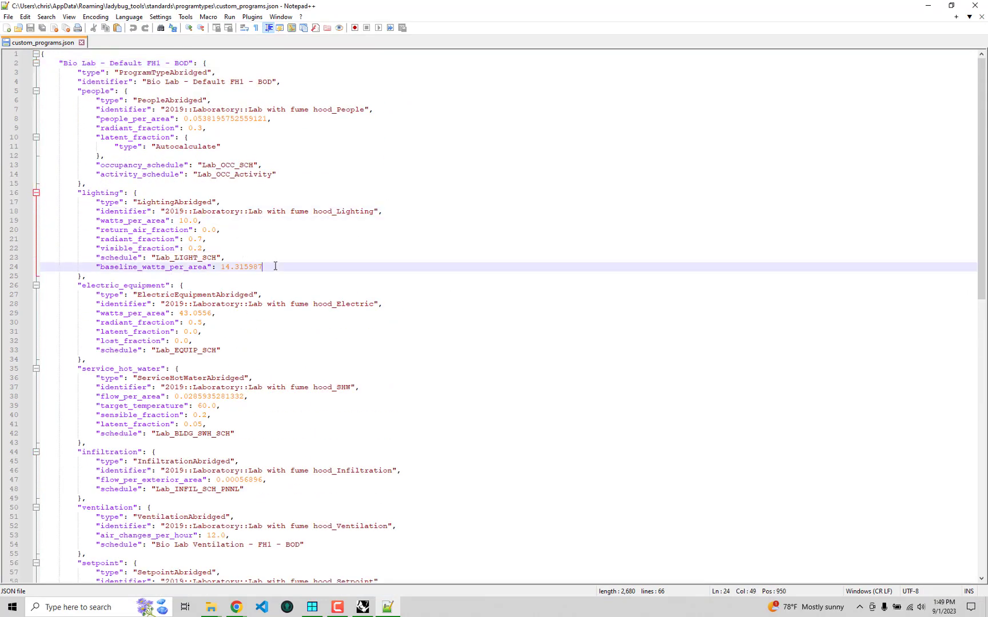
pyautogui.moveTo(275, 266); pyautogui.dragTo(112, 185)
pyautogui.click(171, 213)
pyautogui.click(180, 219)
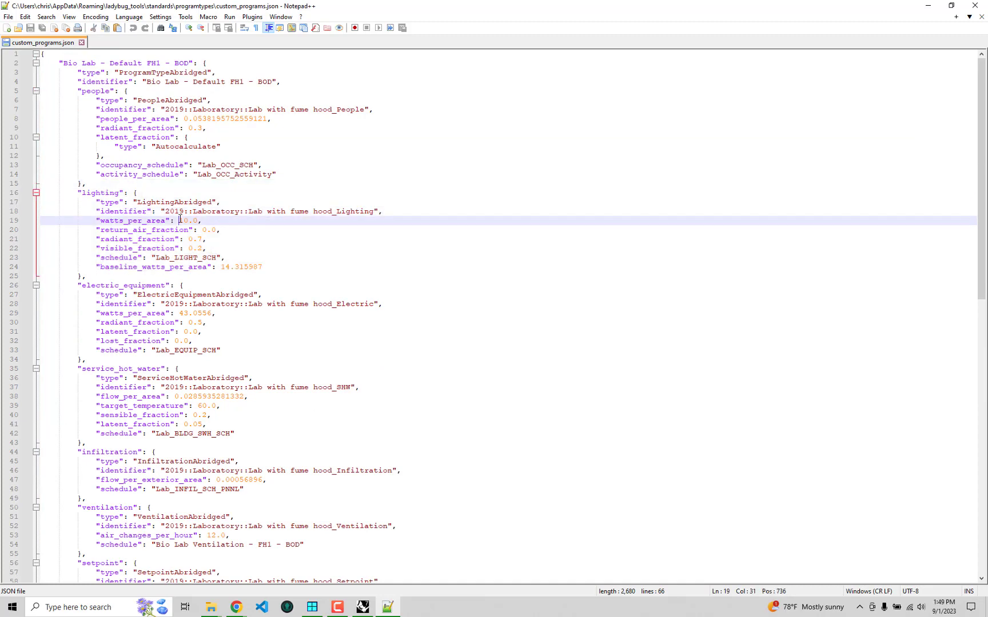
# Check the ventilation block's identifier and air changes per hour in custom_programs.json, and close the file and Notepad++.
pyautogui.scroll(-2, 121, 378)
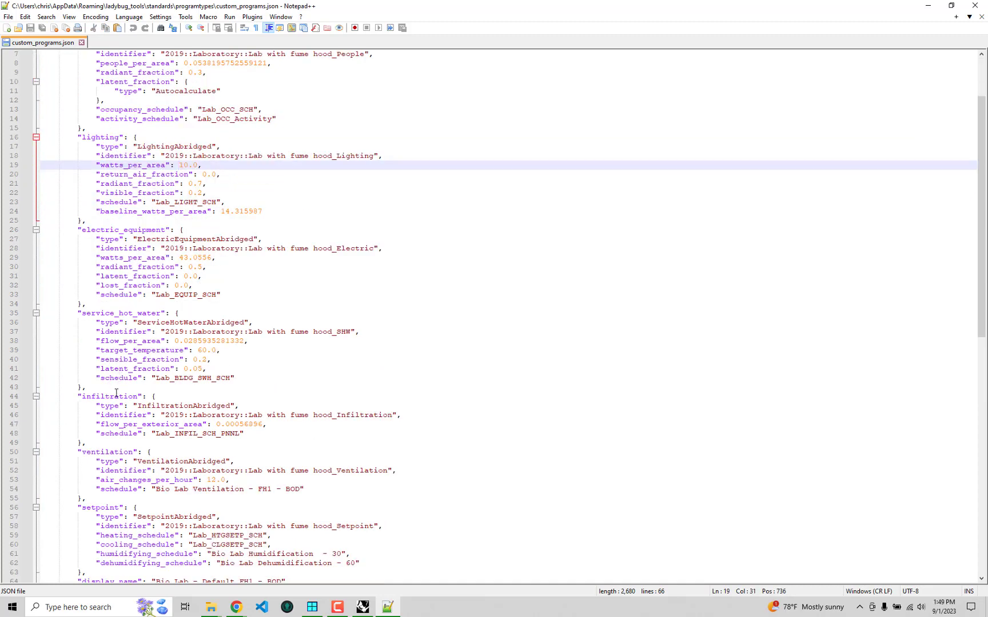
pyautogui.scroll(2, 121, 377)
pyautogui.scroll(-4, 123, 242)
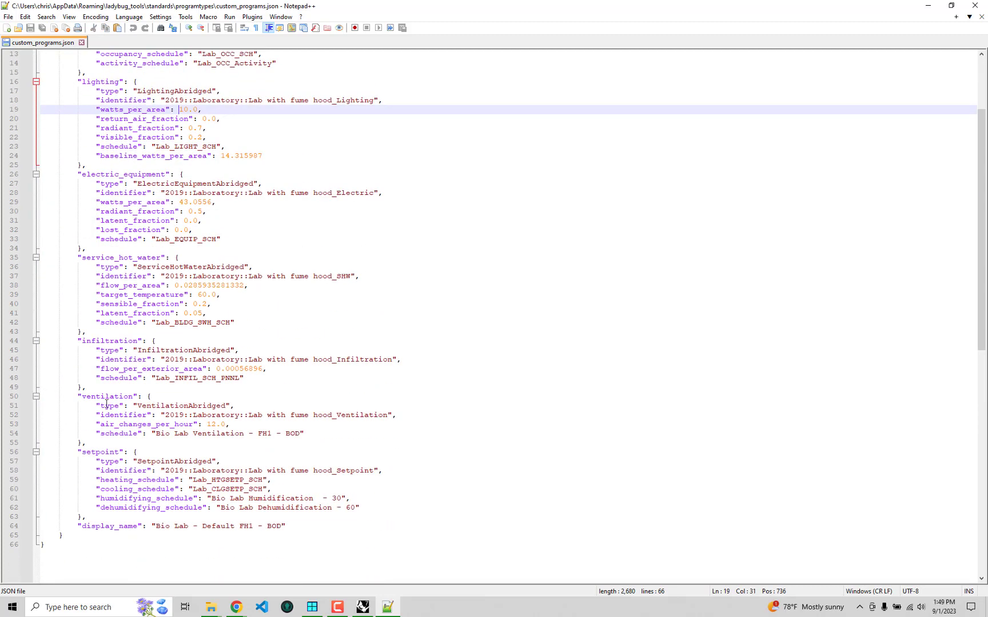
pyautogui.doubleClick(228, 416)
pyautogui.moveTo(359, 416); pyautogui.dragTo(216, 425)
pyautogui.click(122, 415)
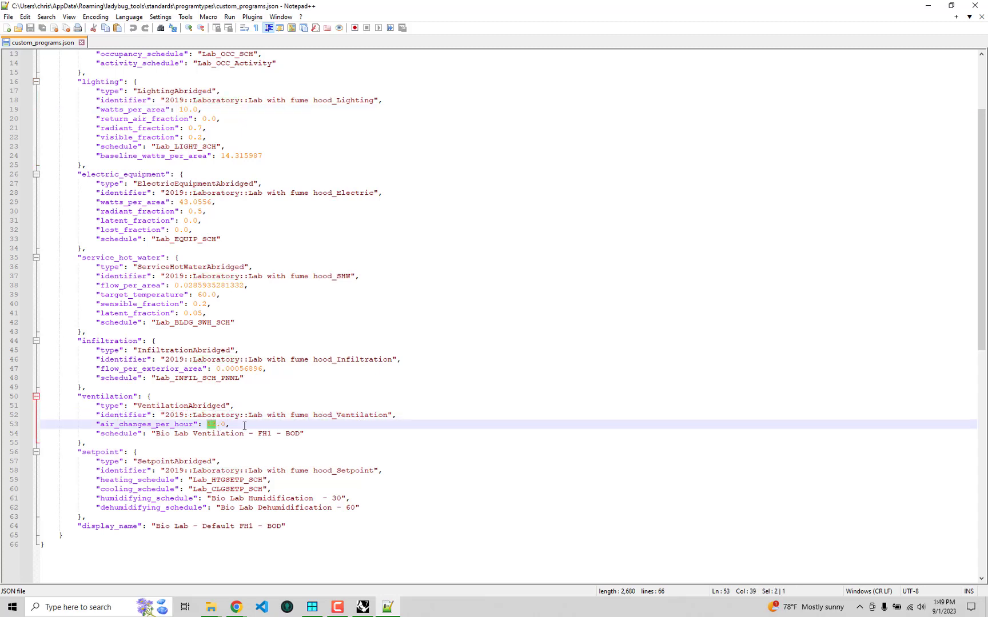
pyautogui.click(244, 425)
pyautogui.click(82, 43)
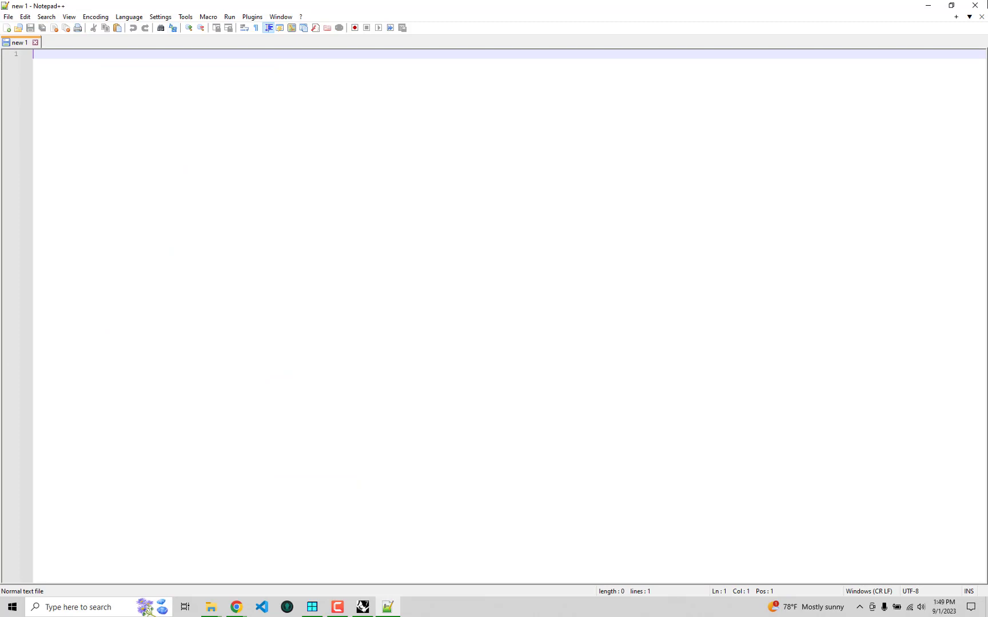
pyautogui.click(975, 5)
# View custom_schedules.json from the schedules standards folder in Notepad++, look through its day schedules, and minimize the editor.
pyautogui.click(506, 161)
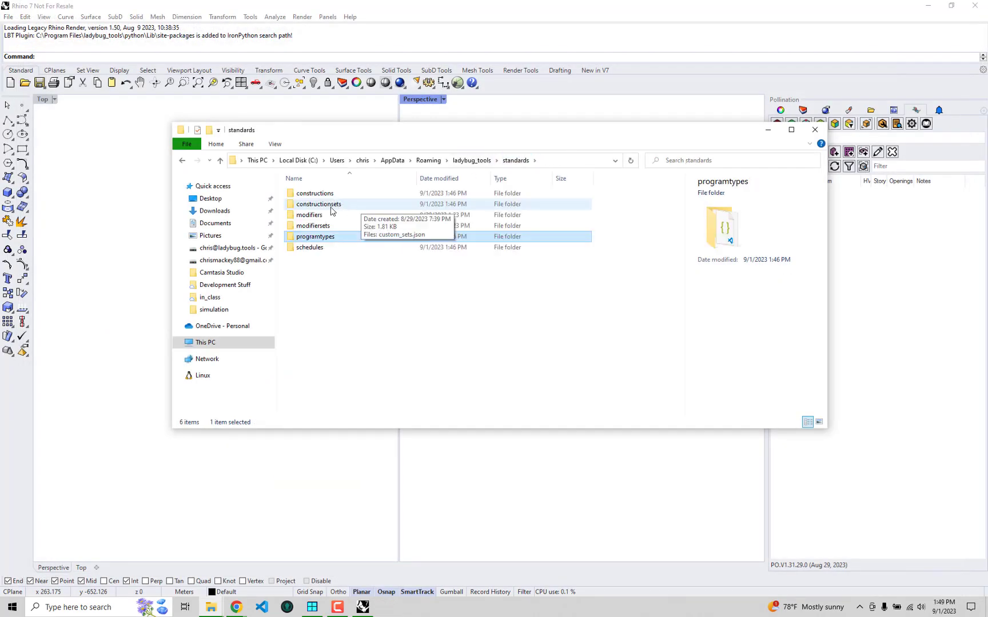
pyautogui.doubleClick(308, 247)
pyautogui.click(320, 193)
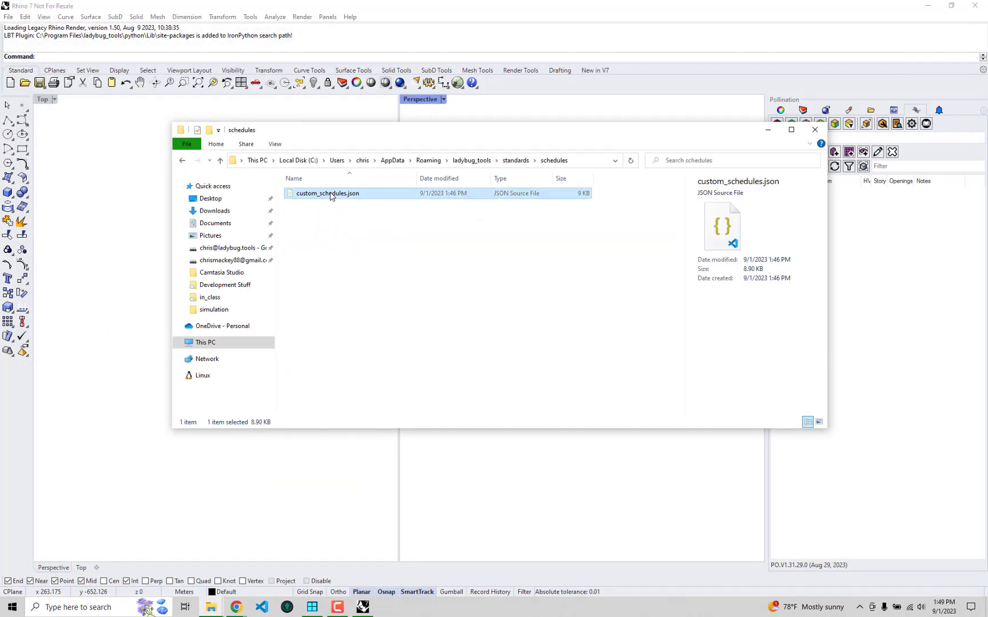
pyautogui.rightClick(330, 193)
pyautogui.click(345, 223)
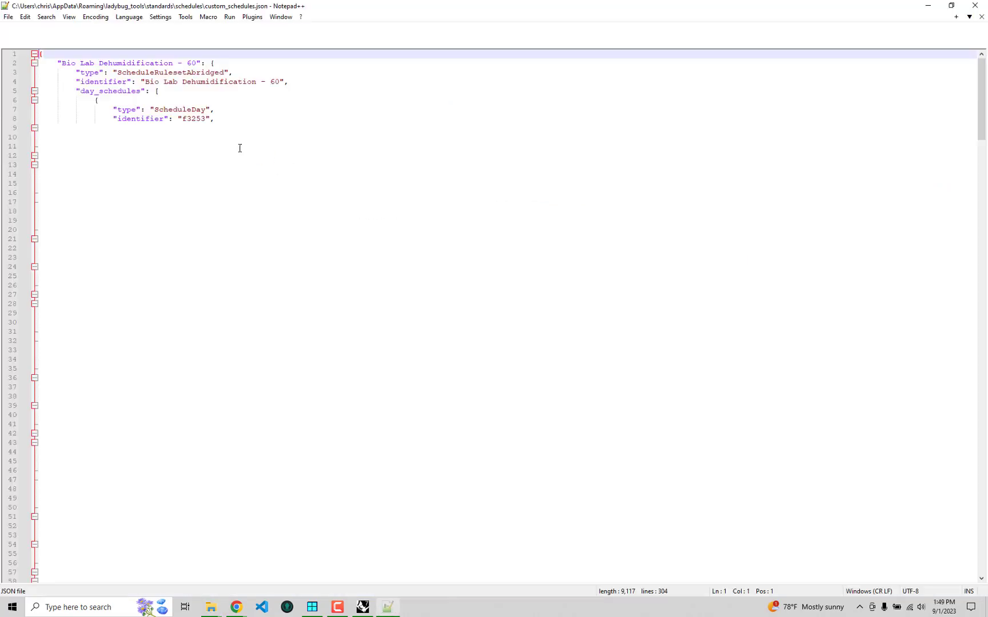
pyautogui.scroll(-3, 233, 163)
pyautogui.scroll(3, 240, 189)
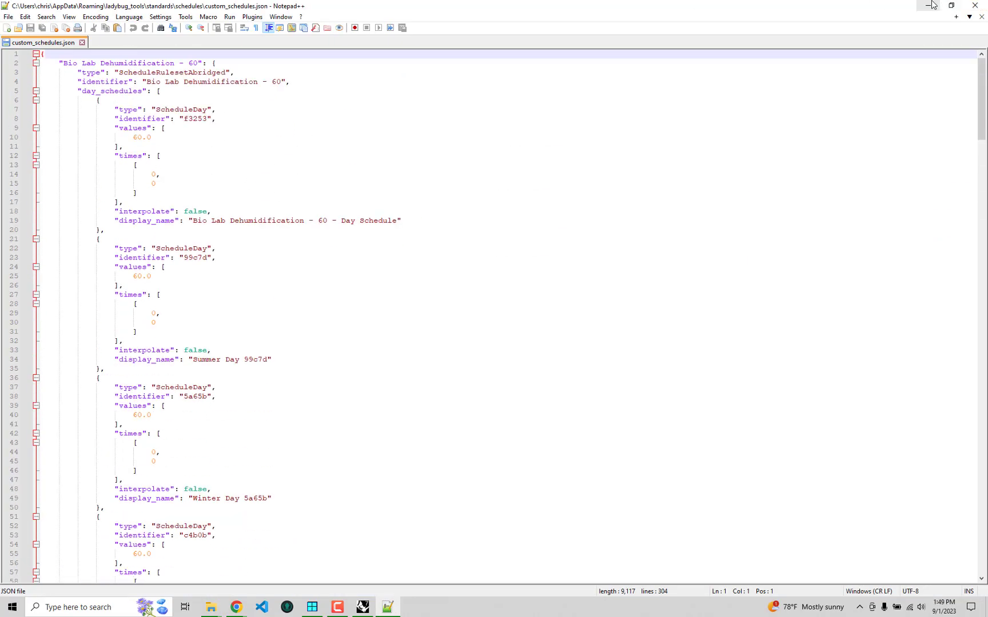
pyautogui.click(929, 5)
# Open custom_sets.json from the constructionsets standards folder in Notepad++ to view the saved construction set.
pyautogui.click(516, 160)
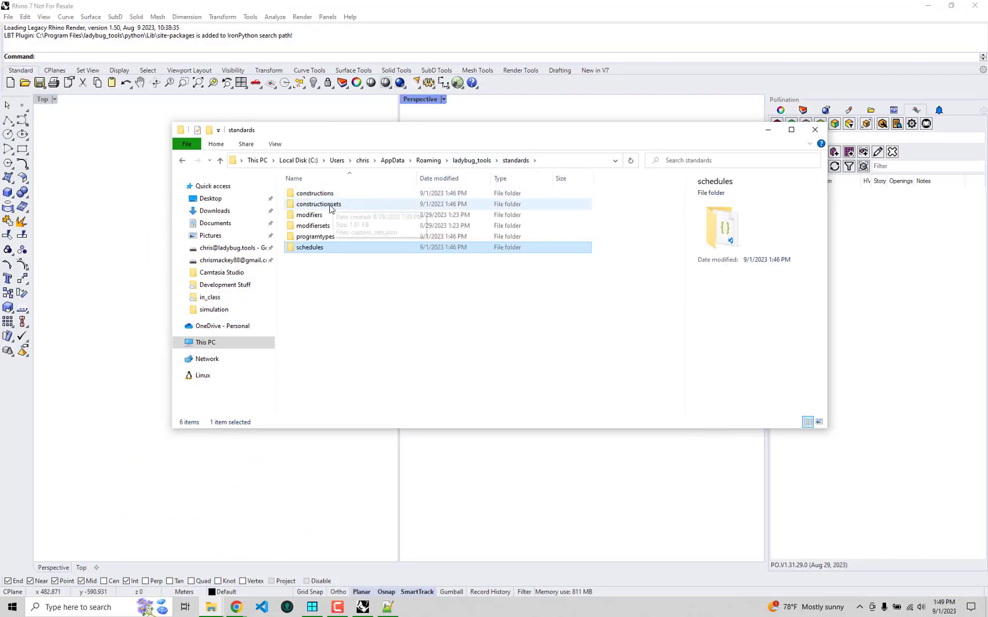
pyautogui.click(330, 206)
pyautogui.doubleClick(330, 206)
pyautogui.click(337, 193)
pyautogui.rightClick(339, 192)
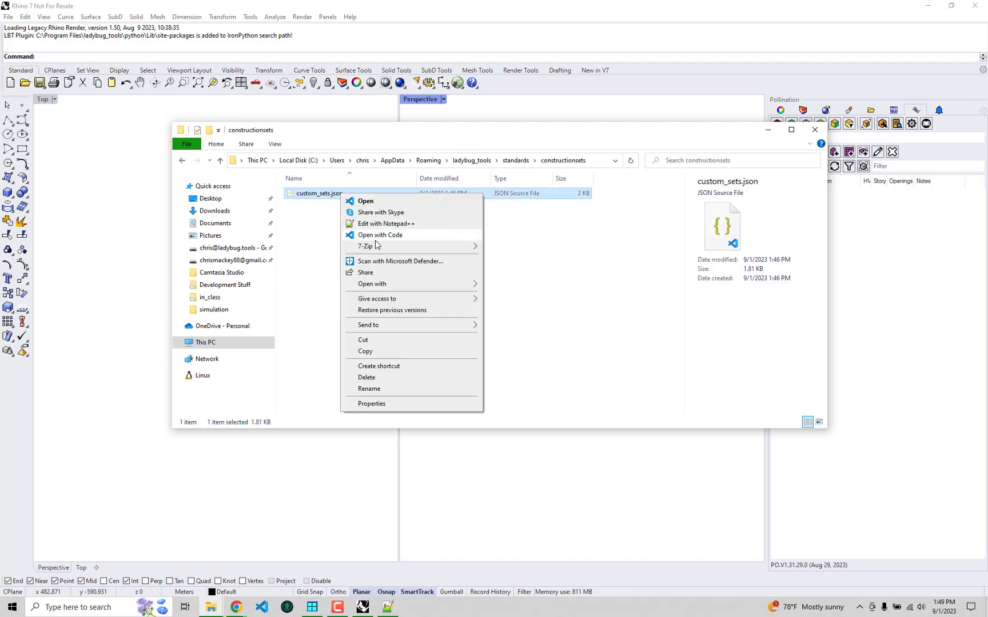
pyautogui.click(385, 224)
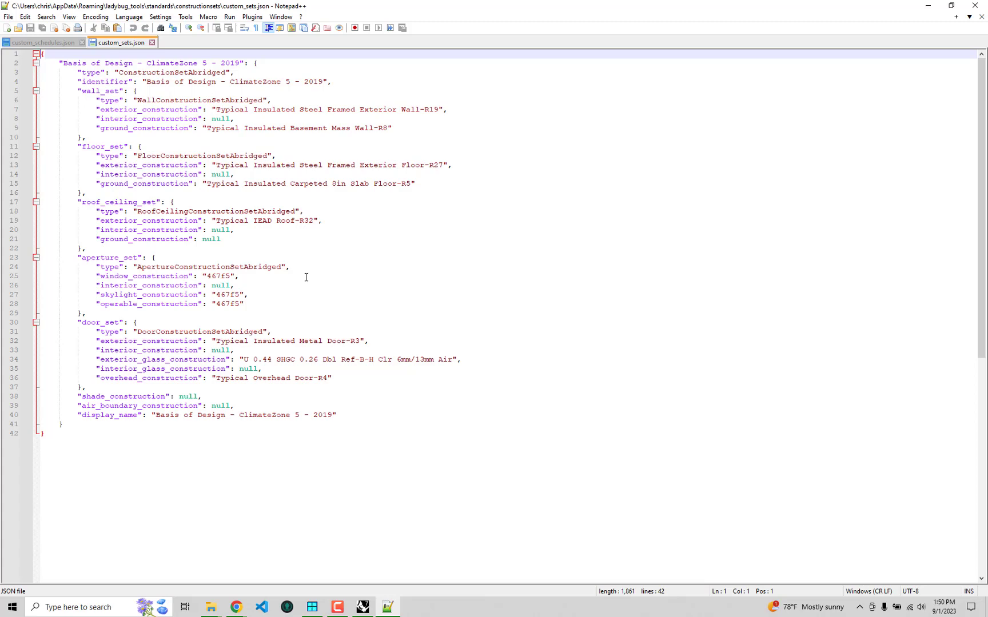
# Minimize Notepad++, look over all the subfolders of the standards folder, and return to the ladybug_tools folder.
pyautogui.click(928, 6)
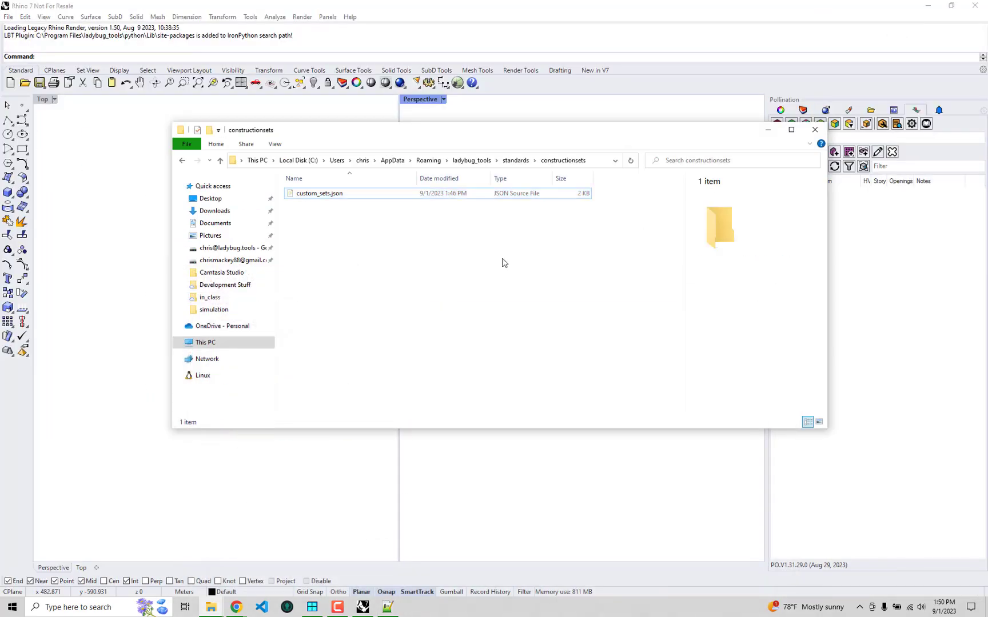
pyautogui.click(516, 161)
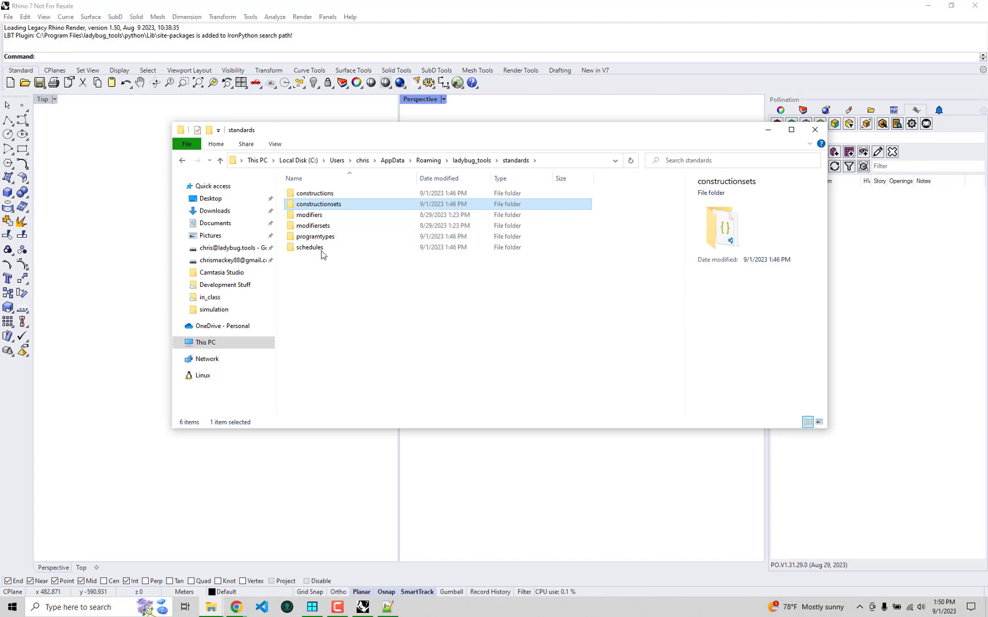
pyautogui.moveTo(335, 299); pyautogui.dragTo(319, 188)
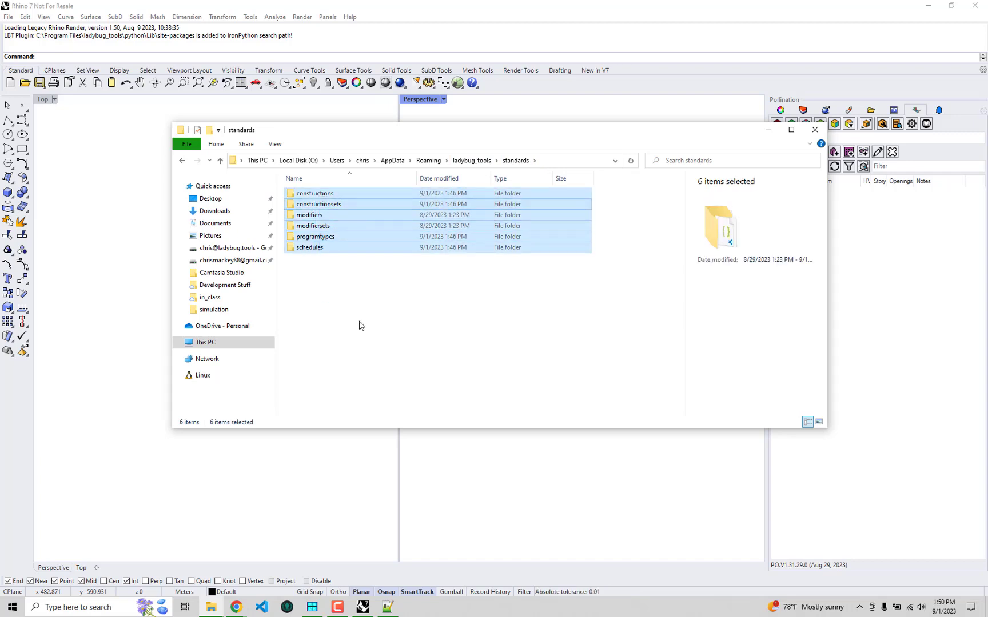
pyautogui.click(484, 313)
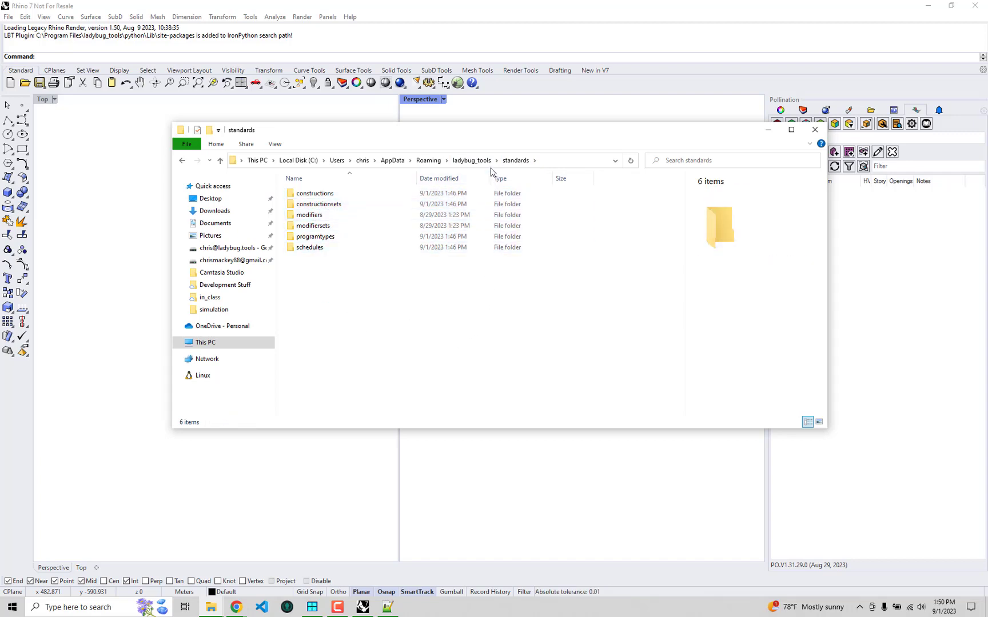
pyautogui.click(475, 161)
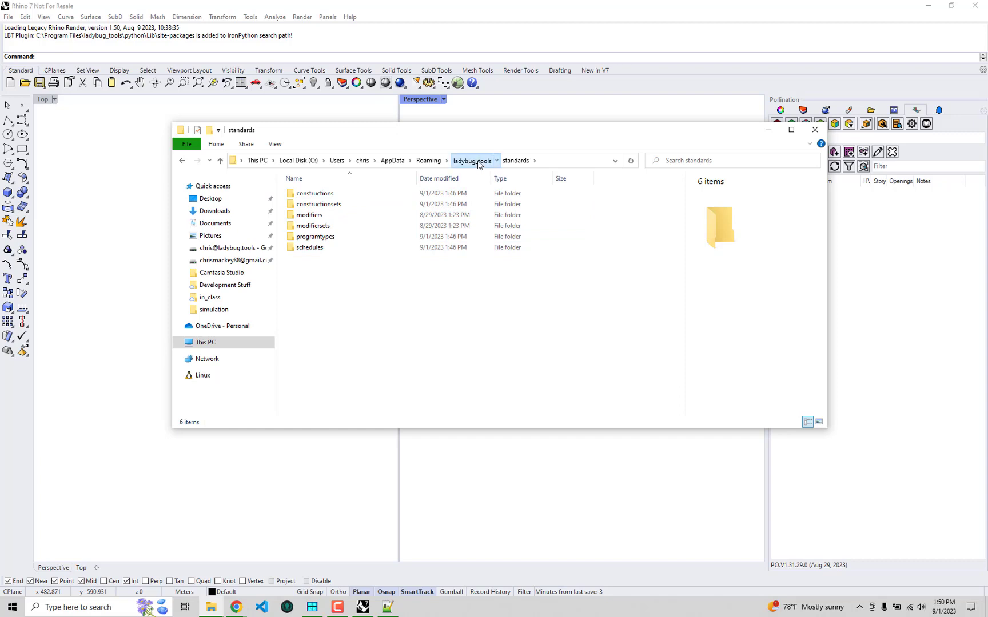
# View the standards folder's copy option without using it, look inside the folder, and return to ladybug_tools.
pyautogui.rightClick(326, 215)
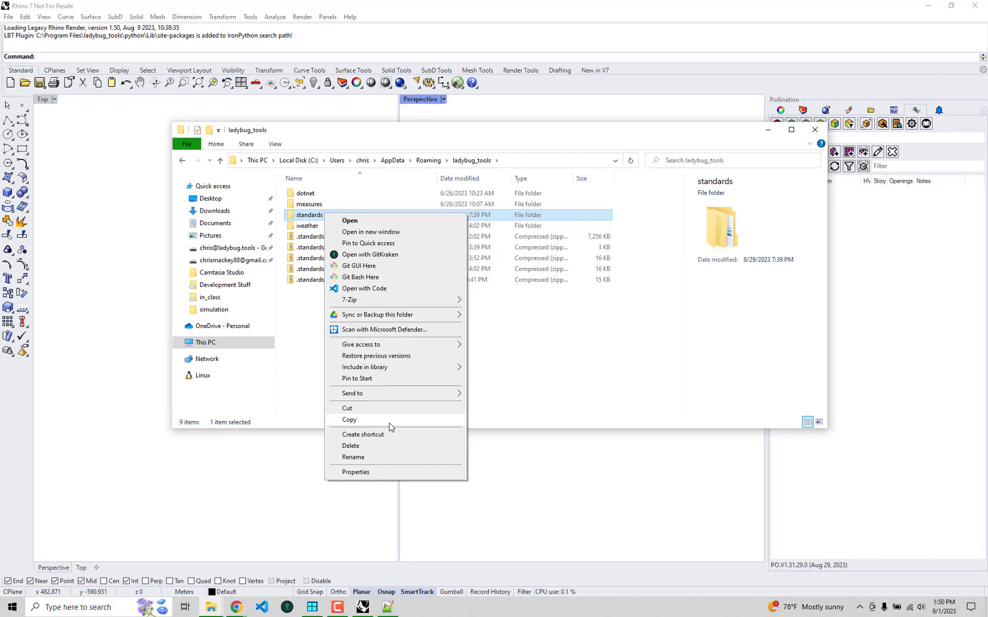
pyautogui.click(314, 362)
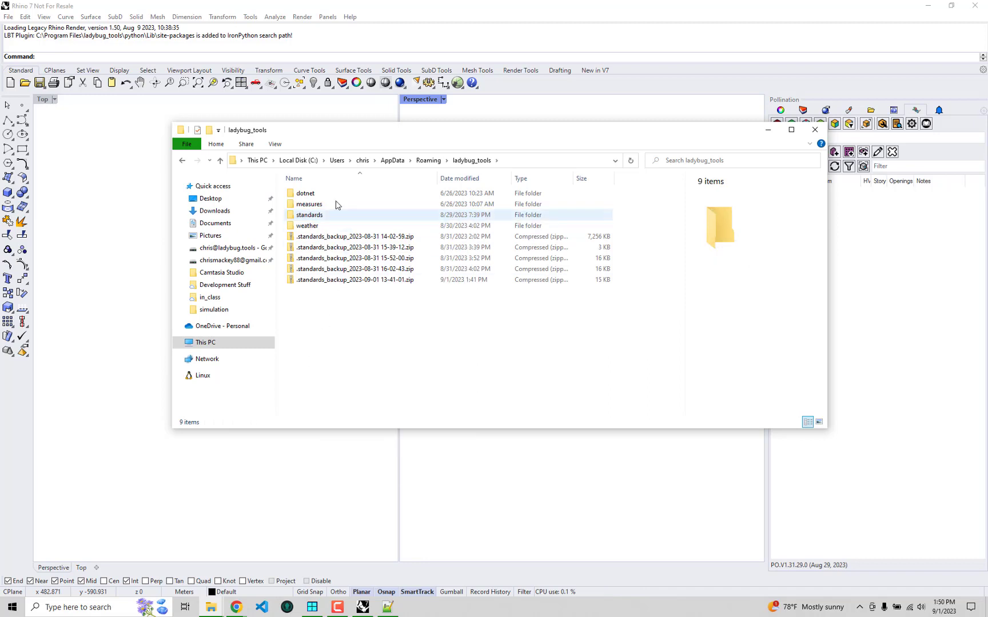
pyautogui.doubleClick(312, 215)
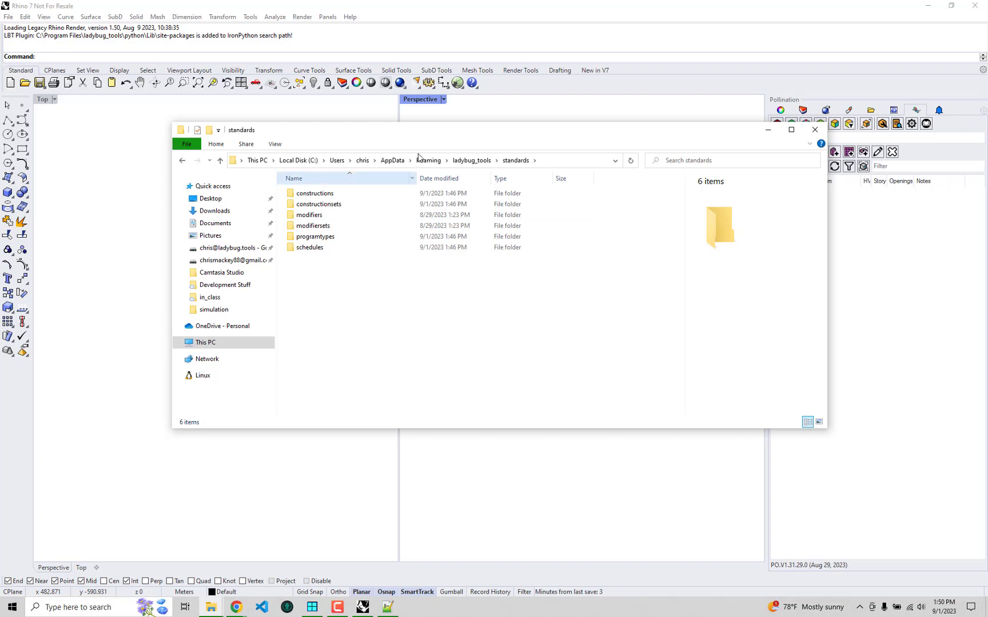
pyautogui.click(470, 160)
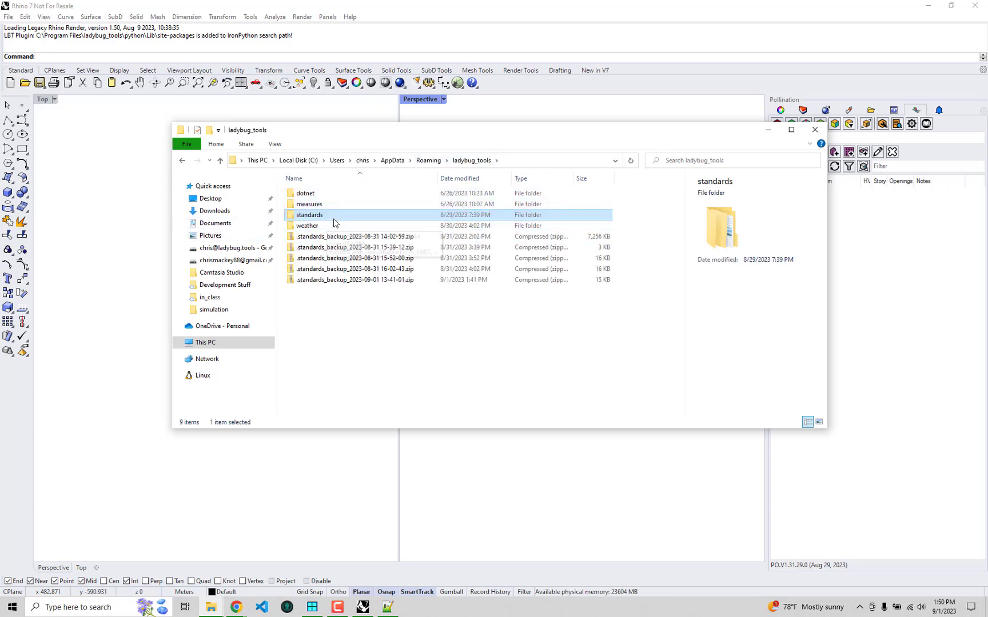
# Show the full path of the ladybug_tools folder and highlight its user-specific part.
pyautogui.click(525, 166)
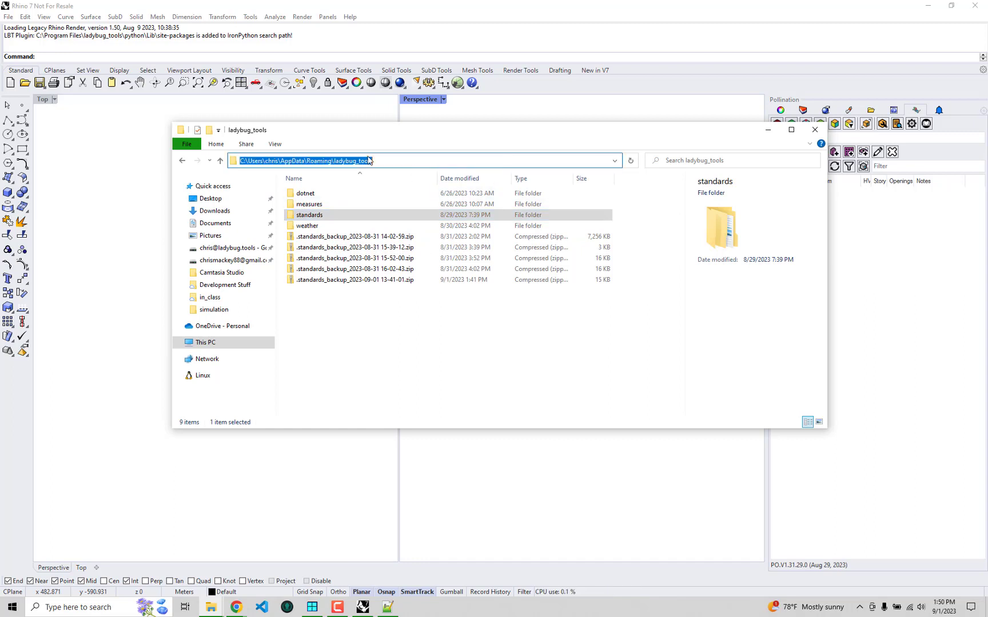
pyautogui.click(265, 162)
pyautogui.doubleClick(265, 161)
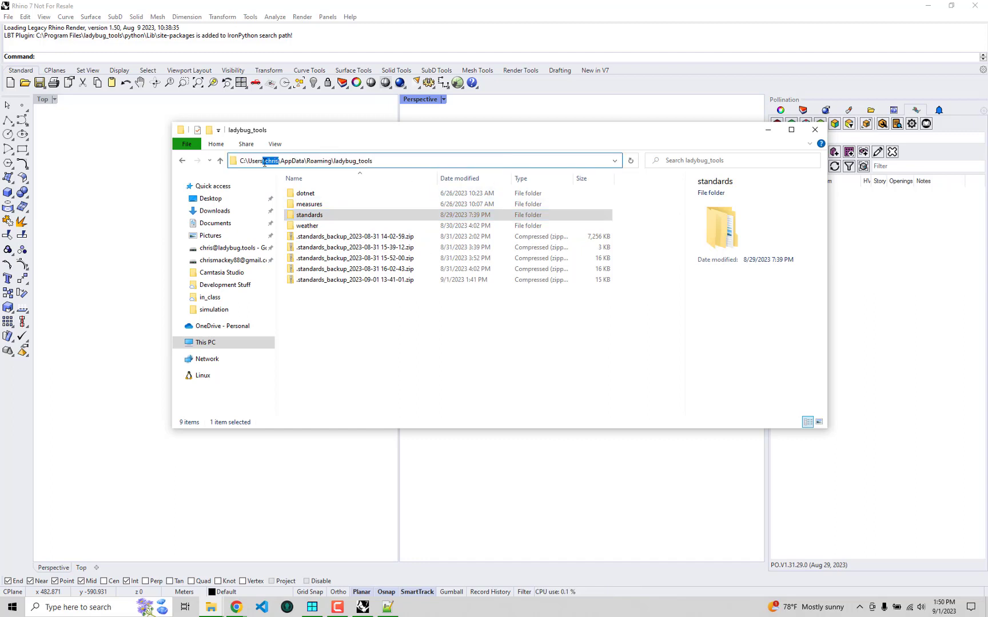
pyautogui.click(467, 337)
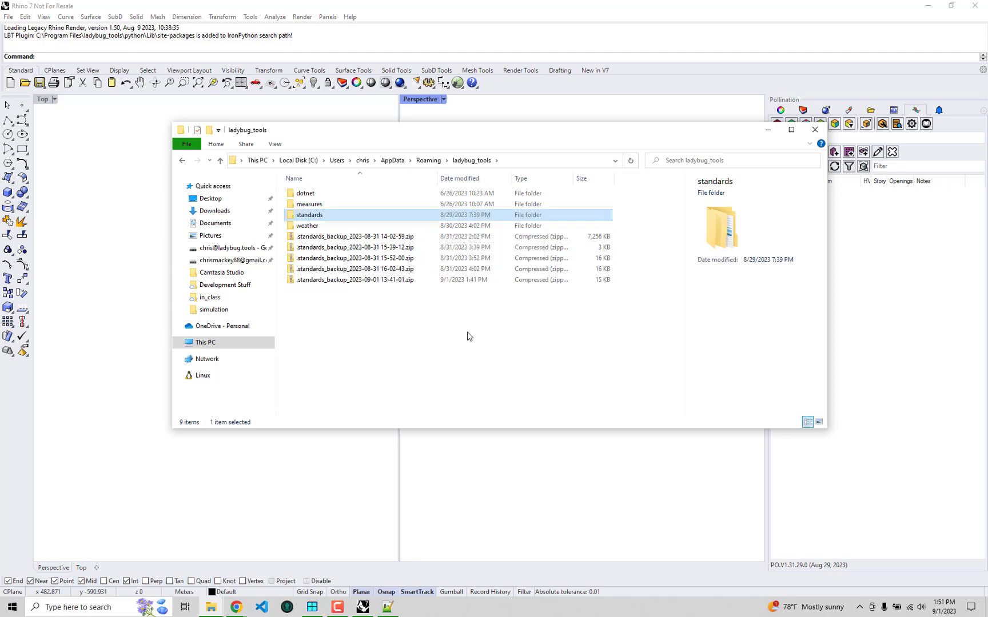
# Look at the oldest standards backup zip in ladybug_tools and at Pollination's user library commands in Rhino, and return to File Explorer.
pyautogui.moveTo(438, 179); pyautogui.dragTo(446, 180)
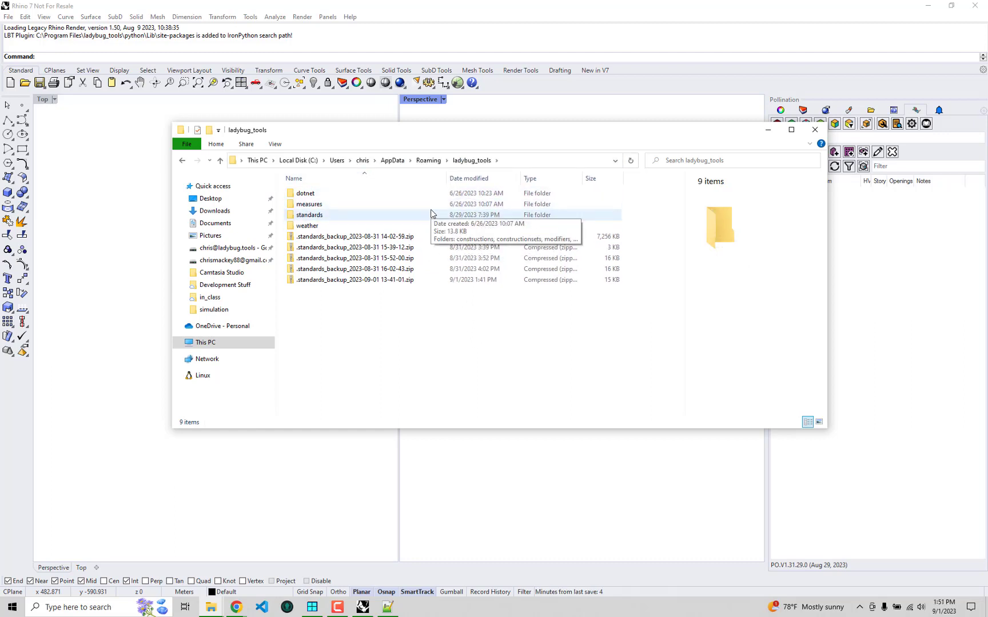
pyautogui.click(380, 237)
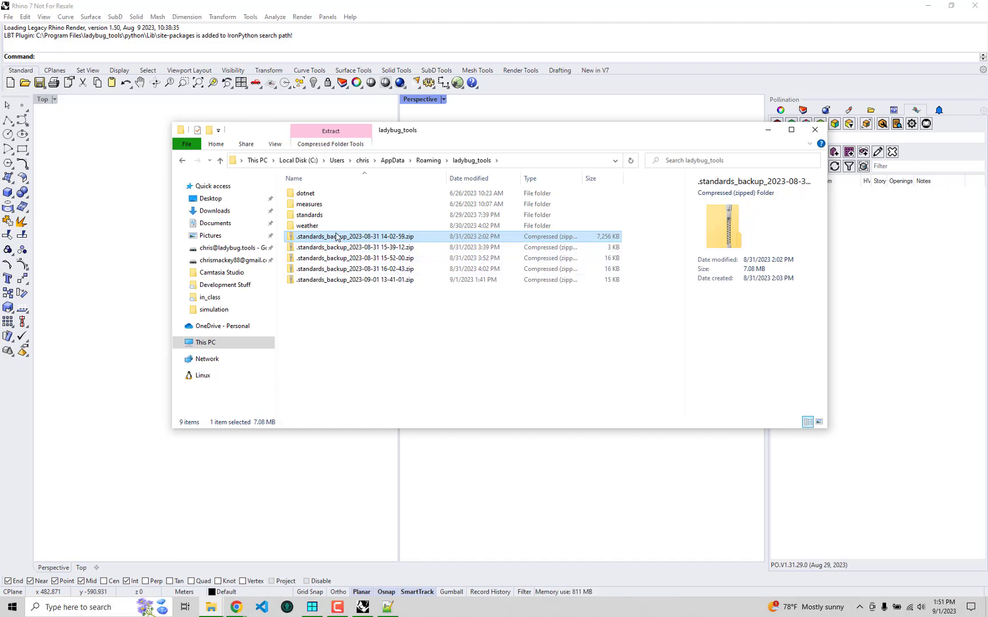
pyautogui.click(897, 124)
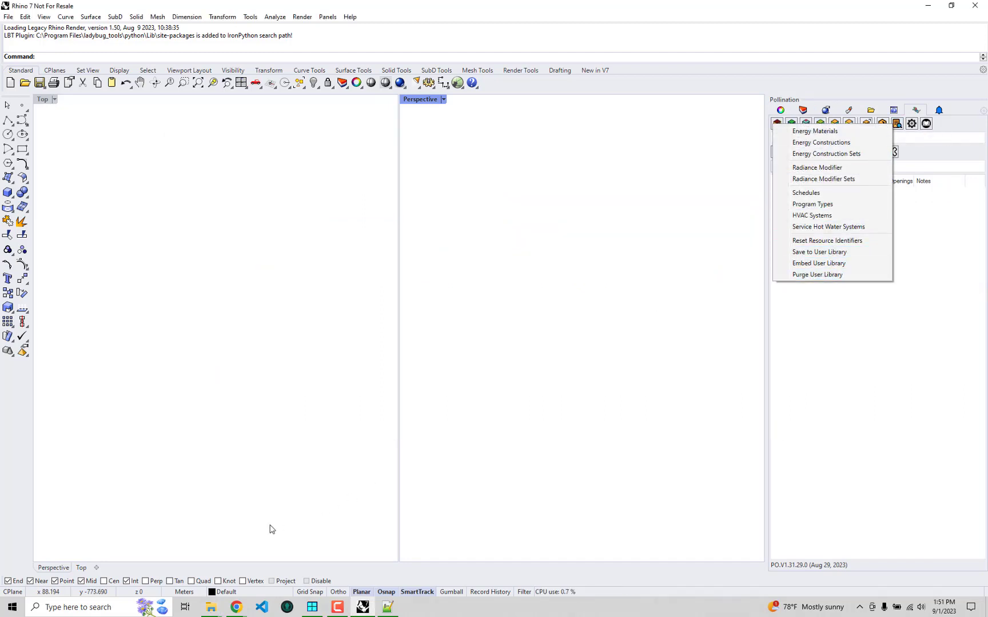
pyautogui.click(211, 607)
pyautogui.click(273, 572)
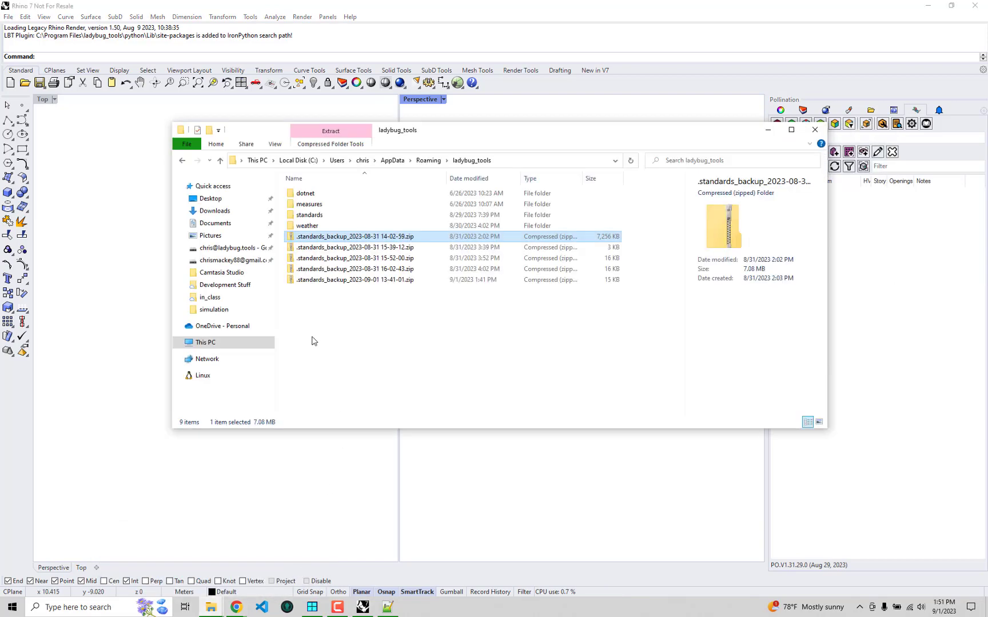
pyautogui.click(312, 341)
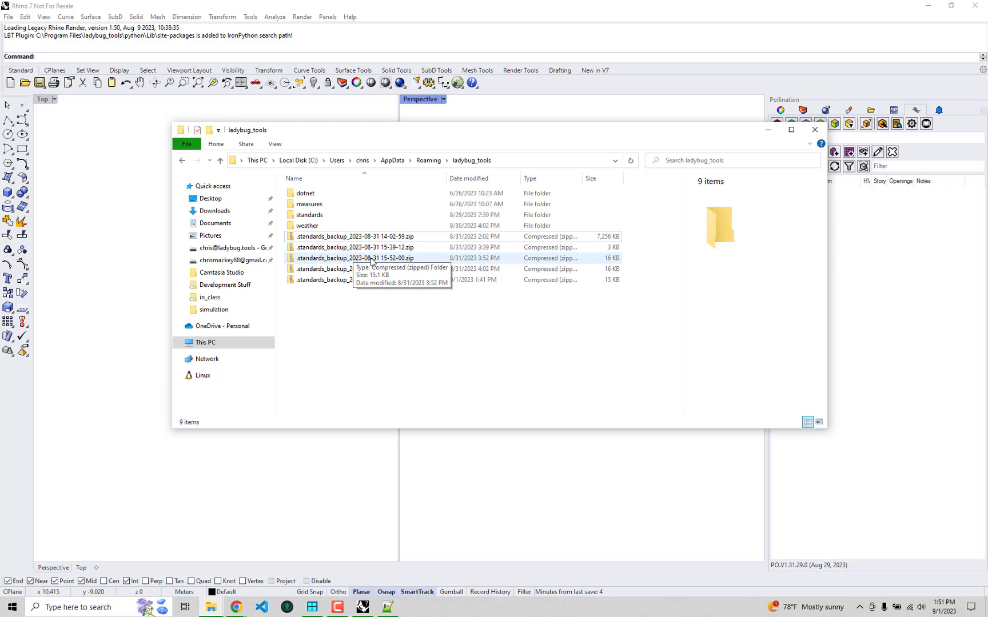
pyautogui.click(358, 238)
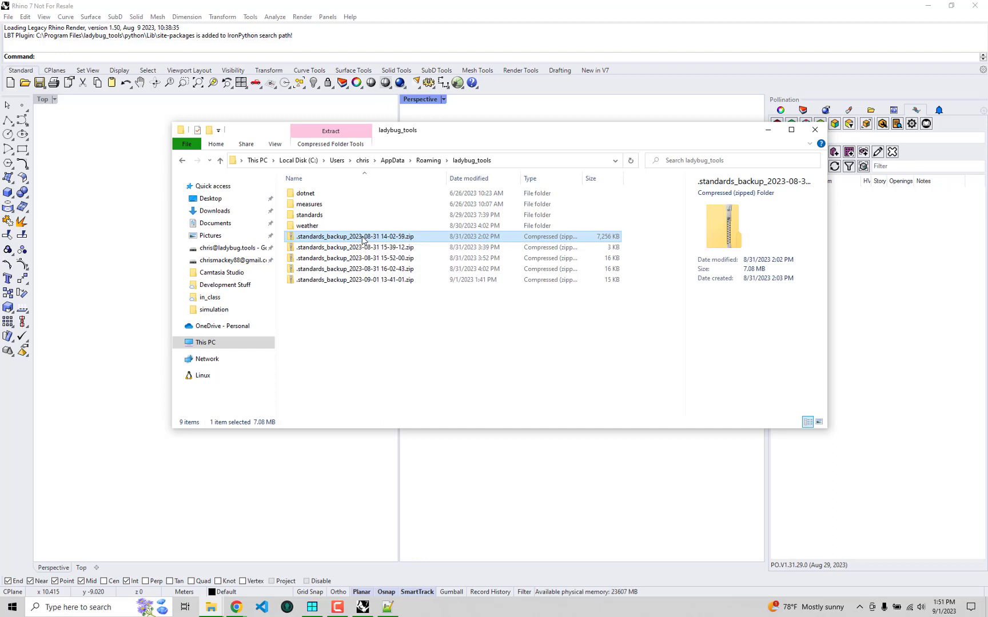
pyautogui.doubleClick(362, 238)
pyautogui.doubleClick(340, 194)
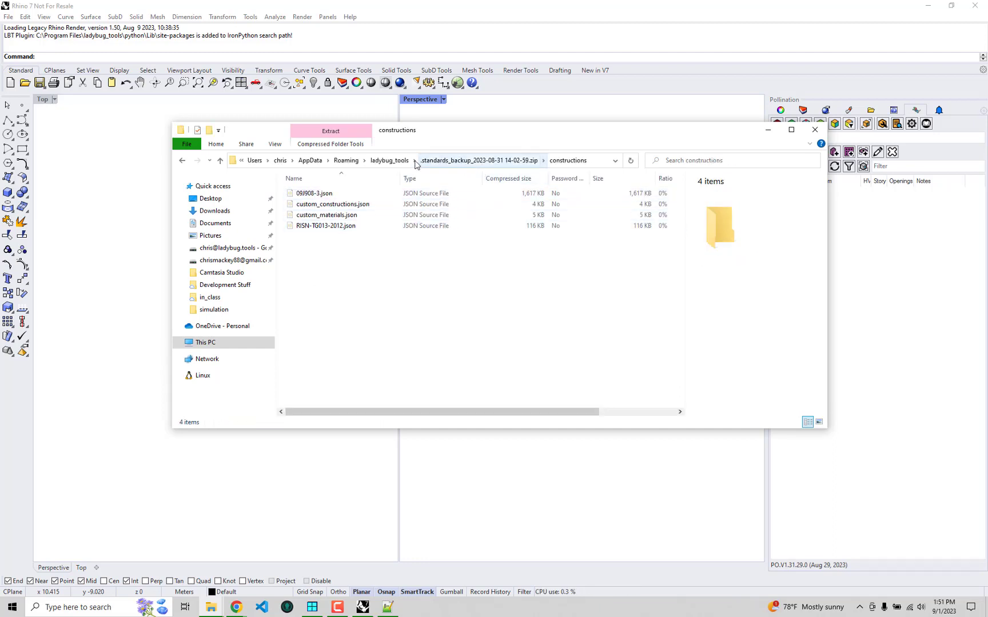
pyautogui.click(389, 161)
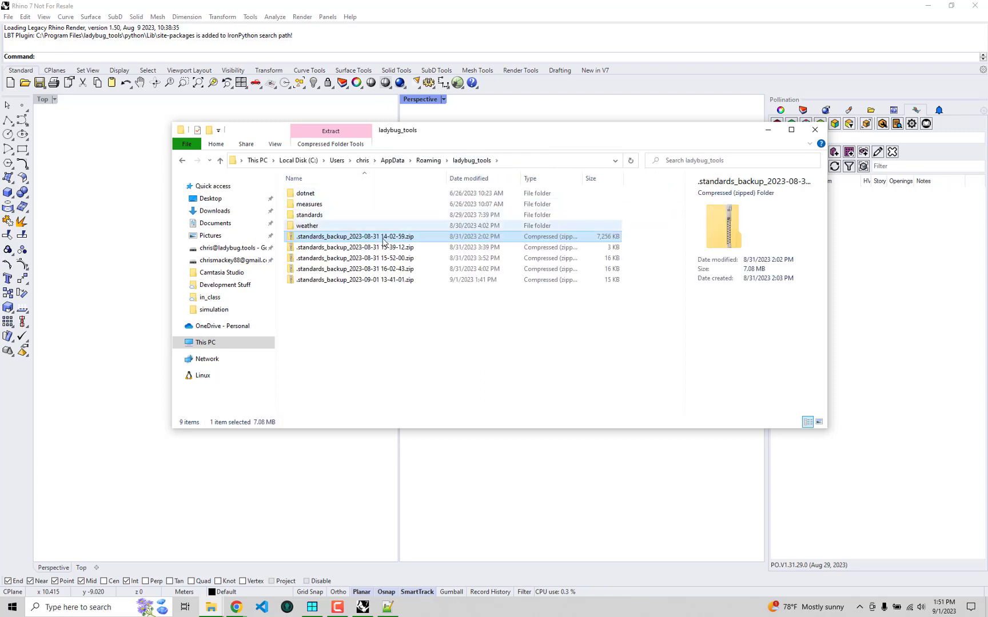
pyautogui.doubleClick(354, 279)
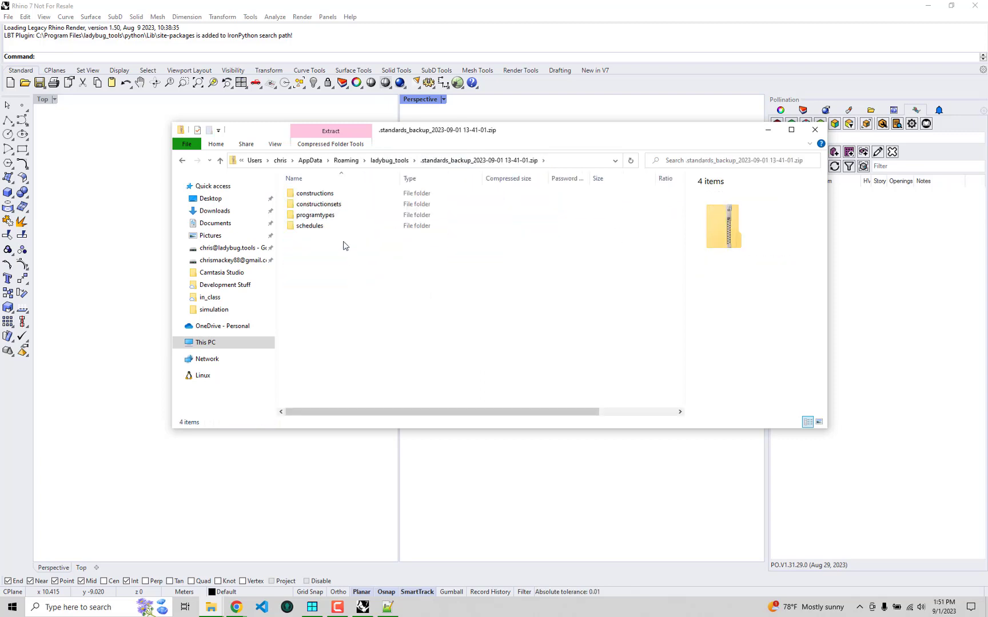
pyautogui.doubleClick(325, 215)
pyautogui.rightClick(335, 196)
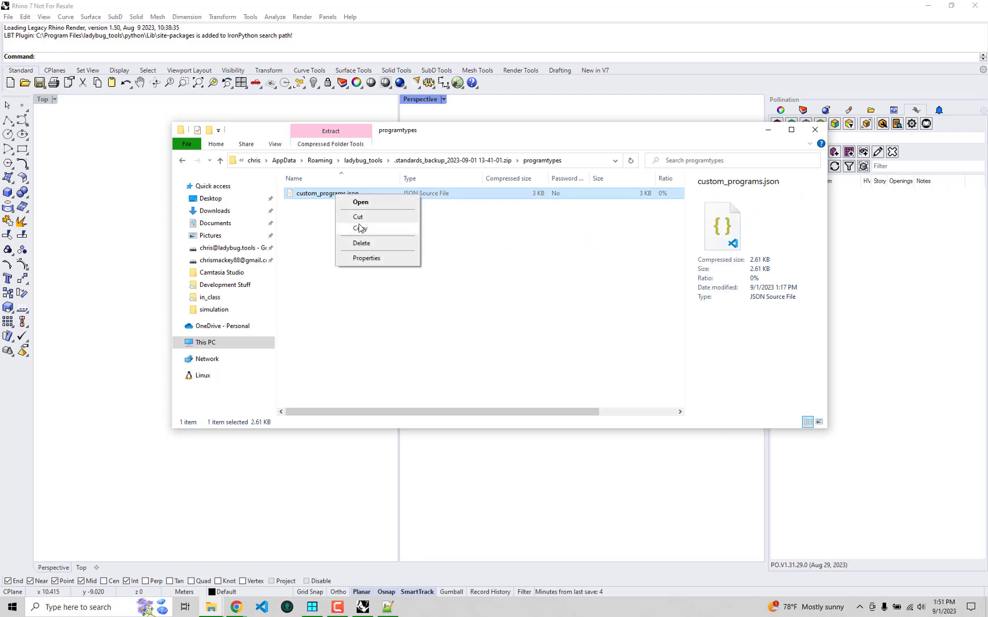
pyautogui.click(360, 229)
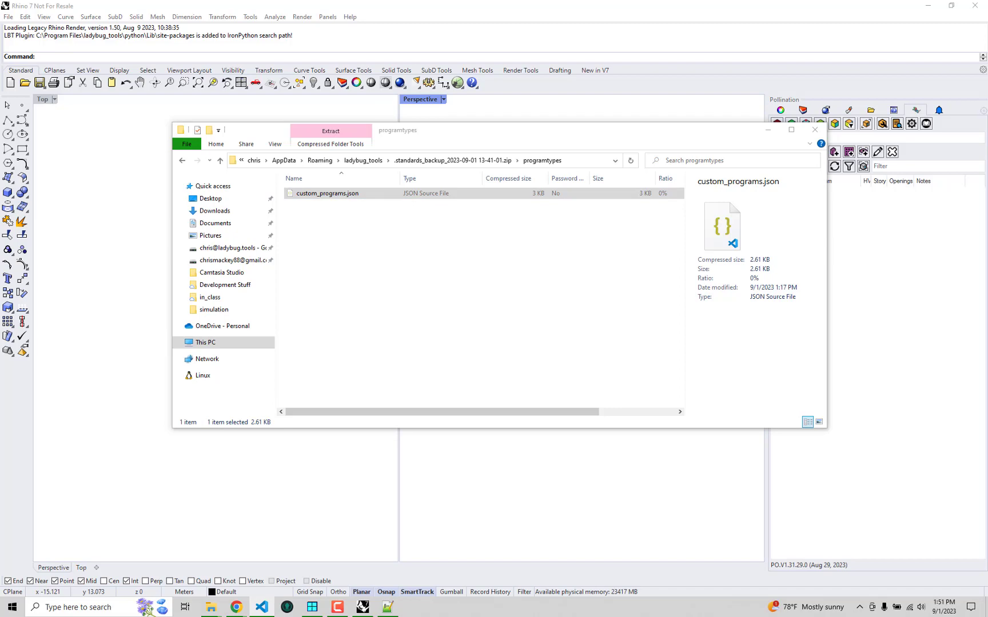
pyautogui.scroll(-3, 204, 350)
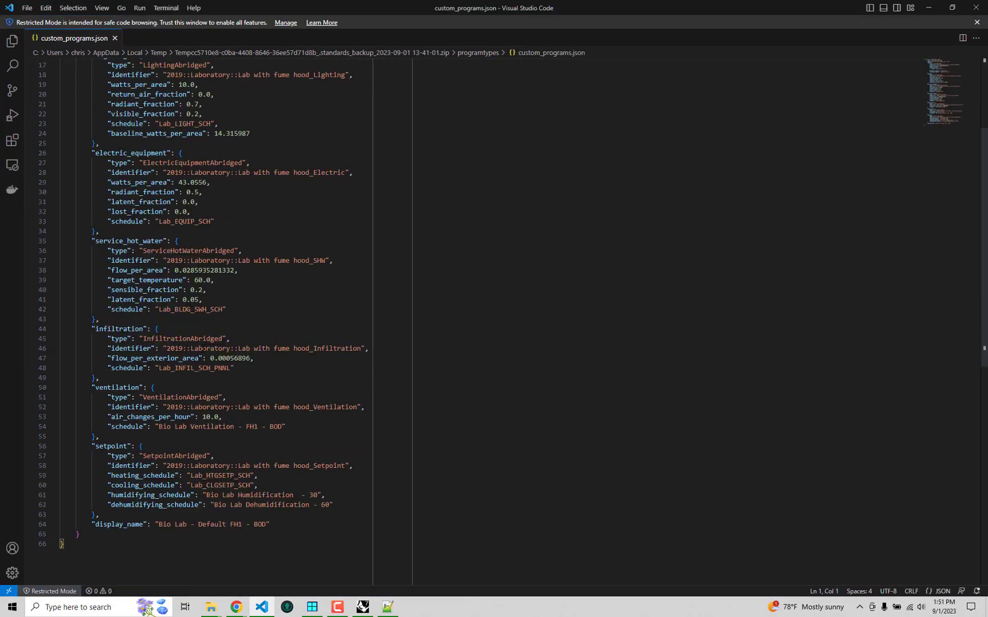
pyautogui.moveTo(224, 417); pyautogui.dragTo(155, 416)
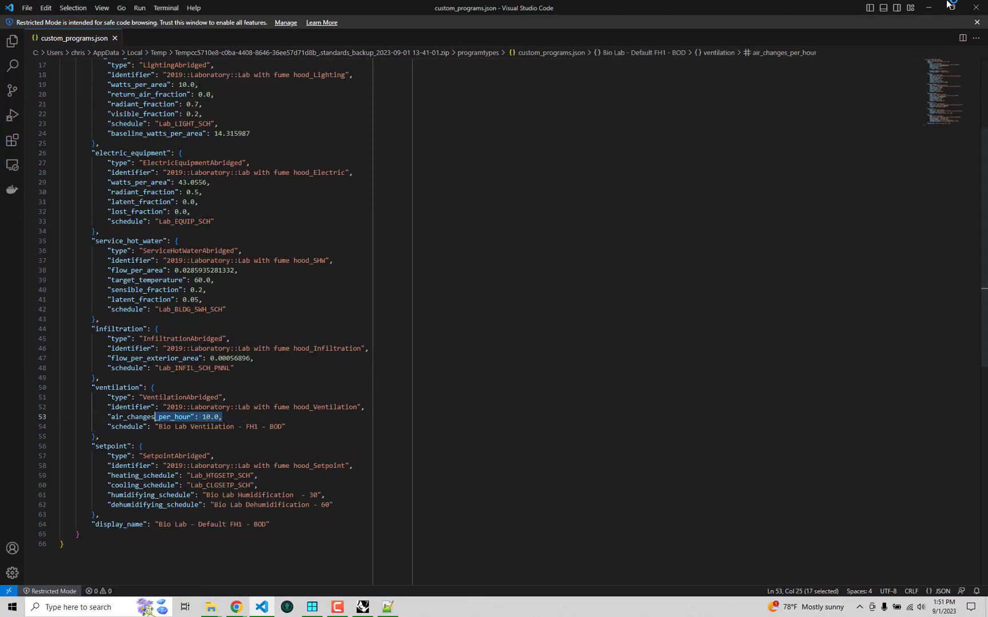
pyautogui.click(975, 7)
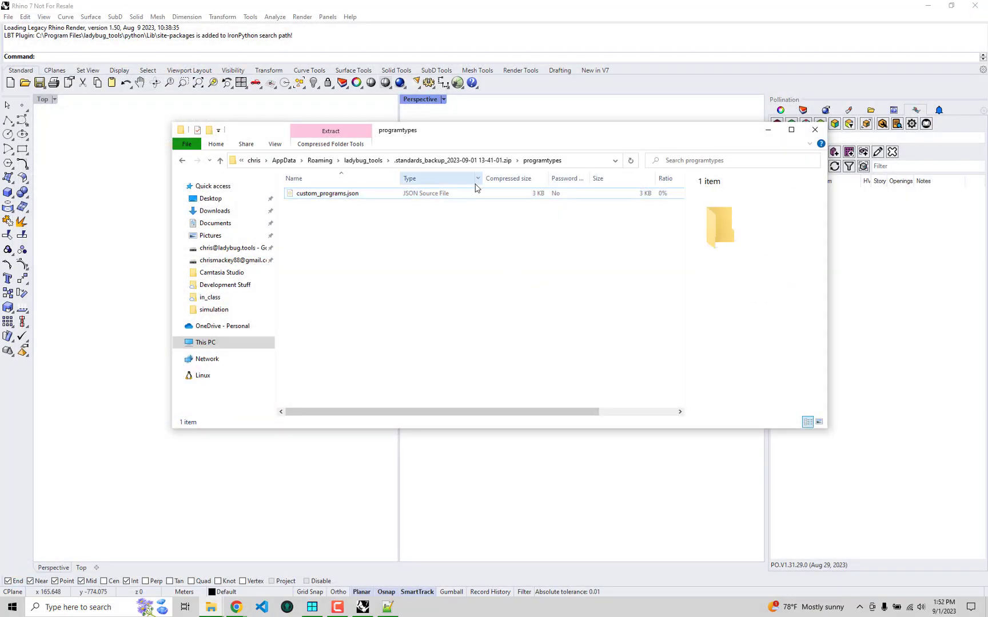
# Return to ladybug_tools and look through the details of the four older standards backups dated 2023-08-31.
pyautogui.click(376, 161)
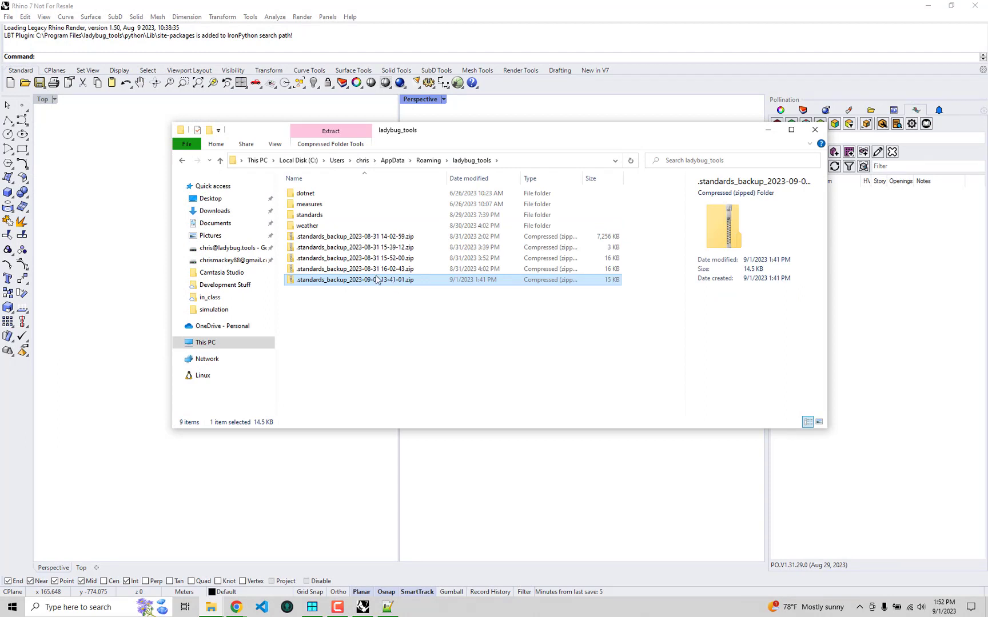
pyautogui.click(356, 270)
pyautogui.click(355, 259)
pyautogui.click(362, 247)
pyautogui.click(360, 234)
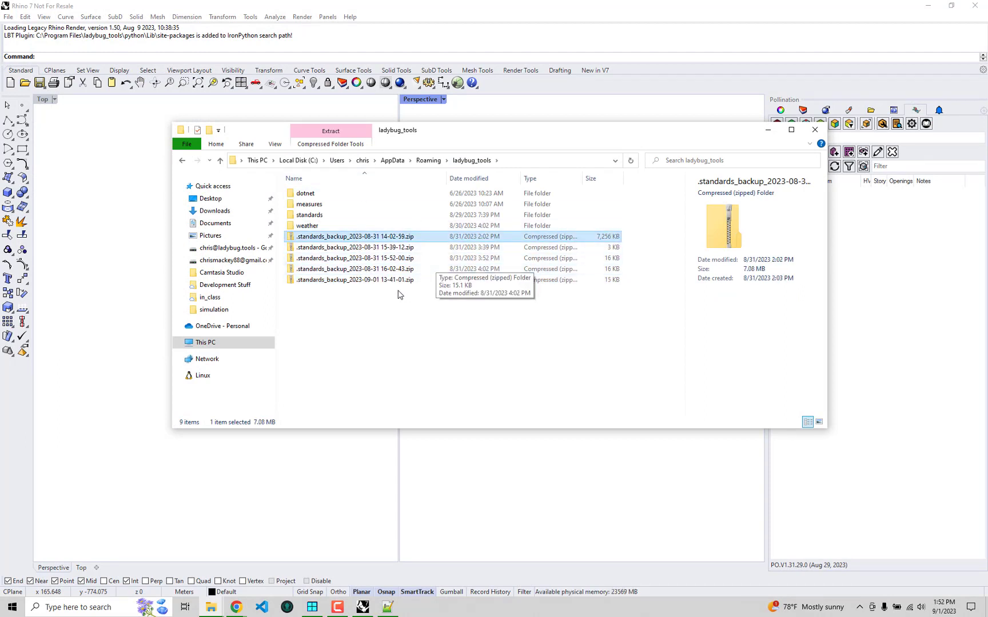
pyautogui.doubleClick(379, 239)
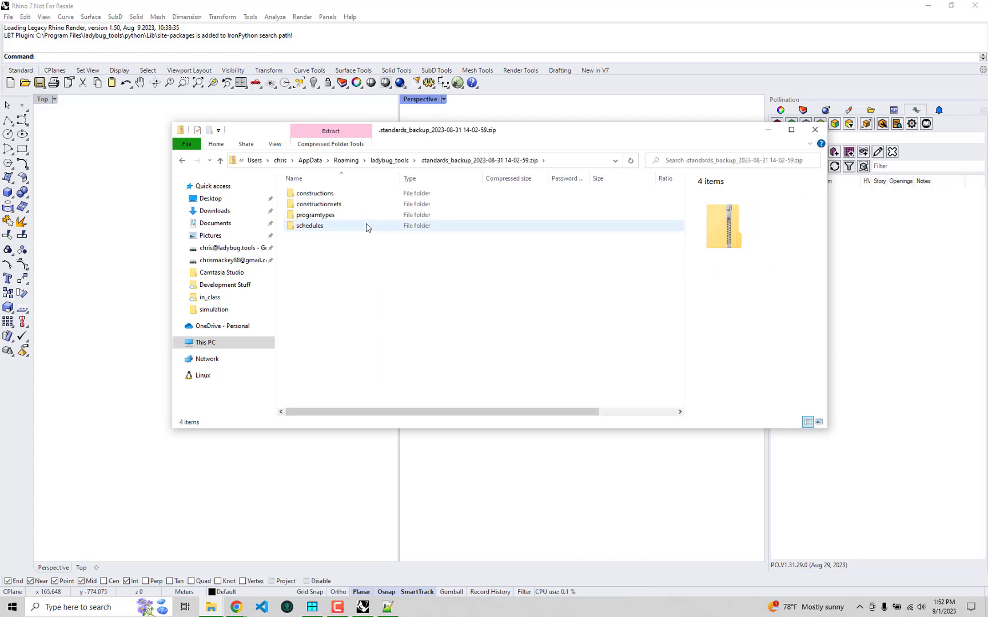
pyautogui.click(338, 221)
pyautogui.doubleClick(338, 221)
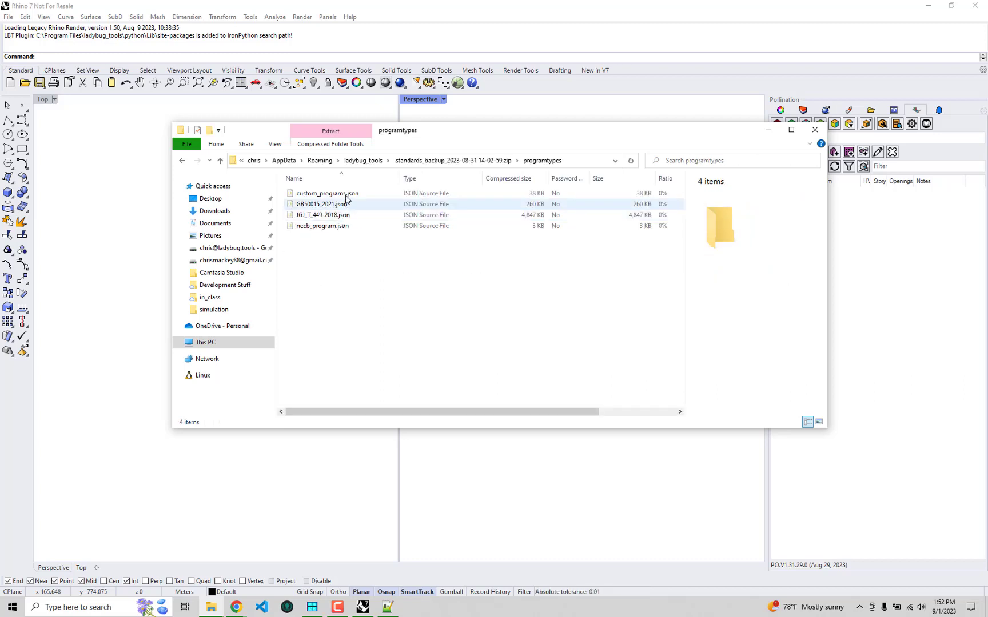
pyautogui.click(341, 194)
pyautogui.click(350, 162)
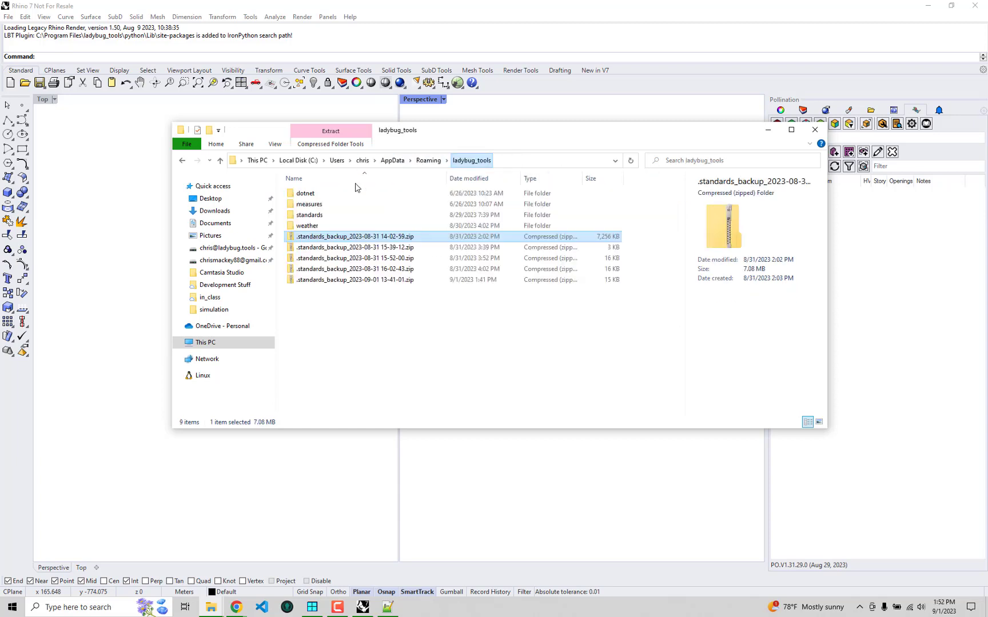
# Open the constructions folder in standards to view its JSON files, and switch to the W7.8 Glazing System Library.
pyautogui.click(343, 315)
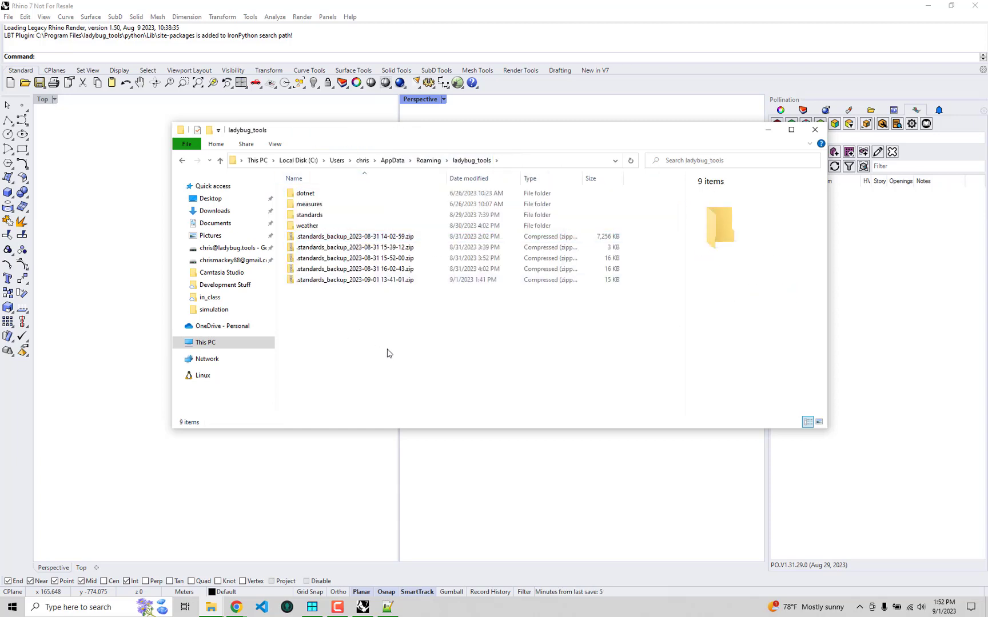
pyautogui.click(322, 218)
pyautogui.doubleClick(321, 220)
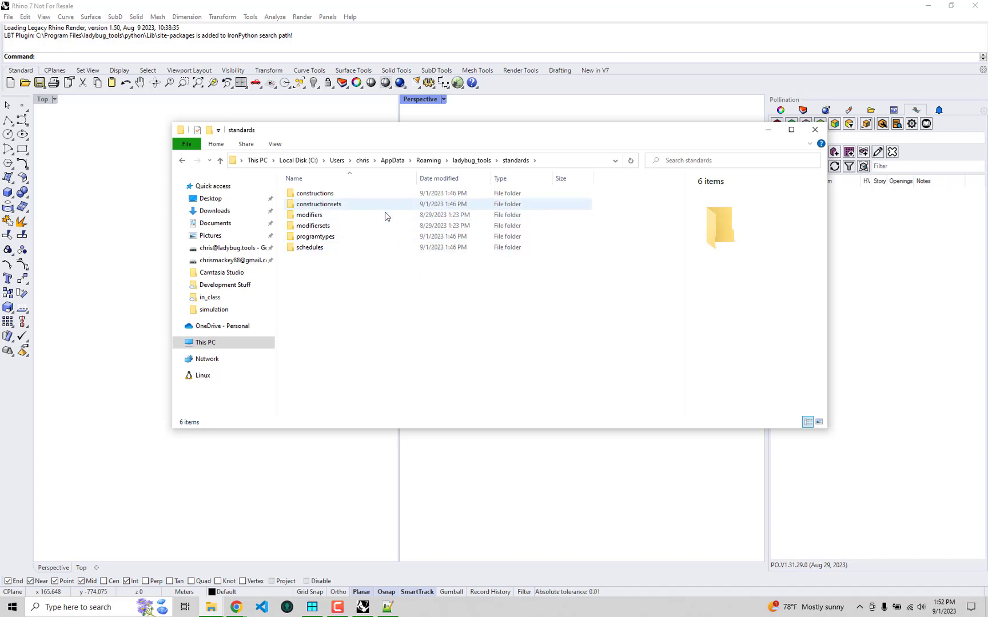
pyautogui.doubleClick(313, 195)
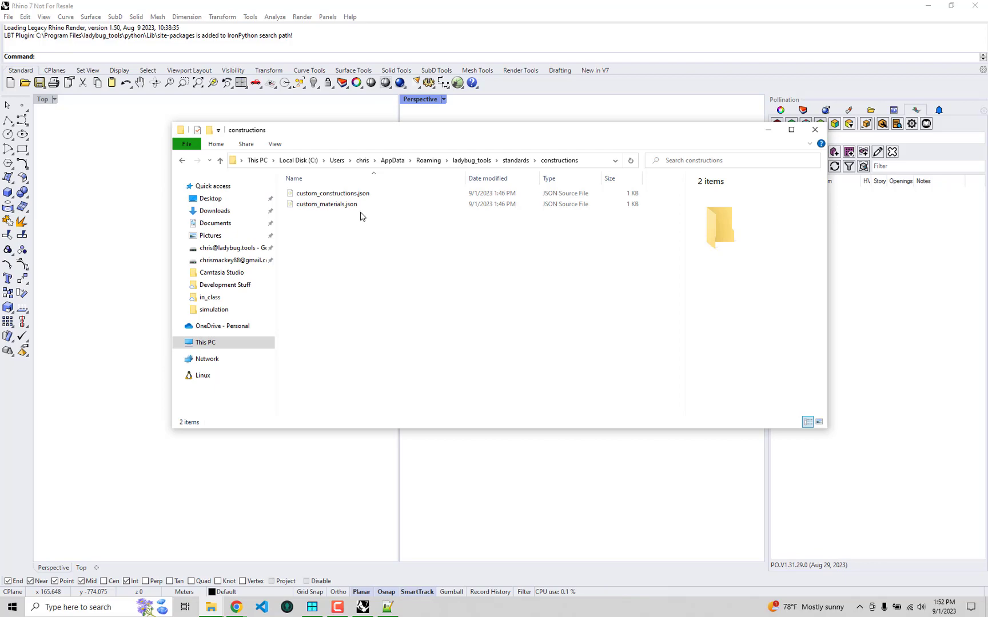
pyautogui.click(313, 607)
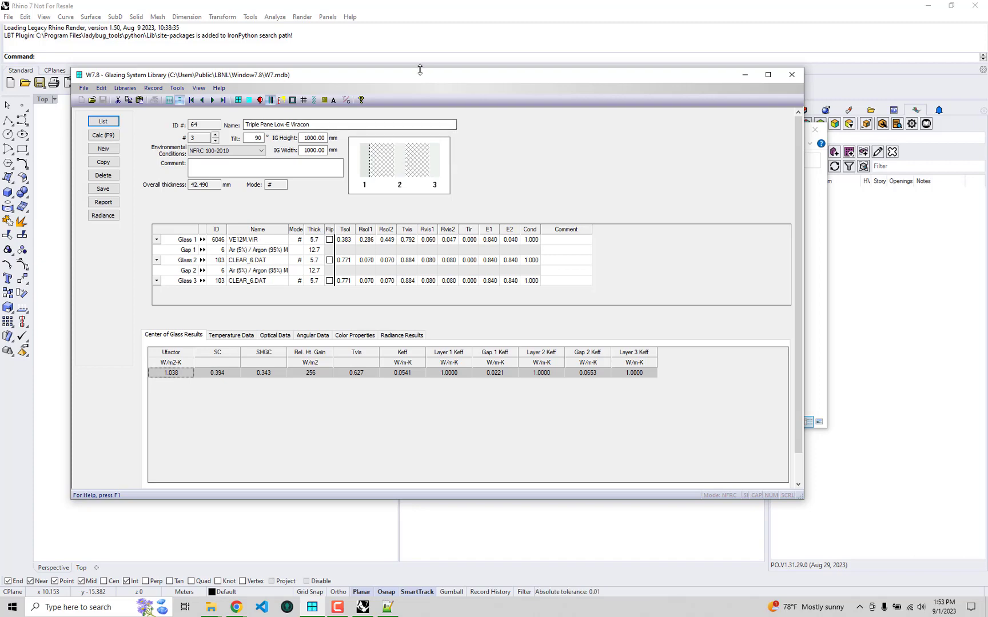
# View the constructions folder behind the W7.8 Glazing System Library, and bring the library back to the front.
pyautogui.moveTo(416, 76); pyautogui.dragTo(425, 347)
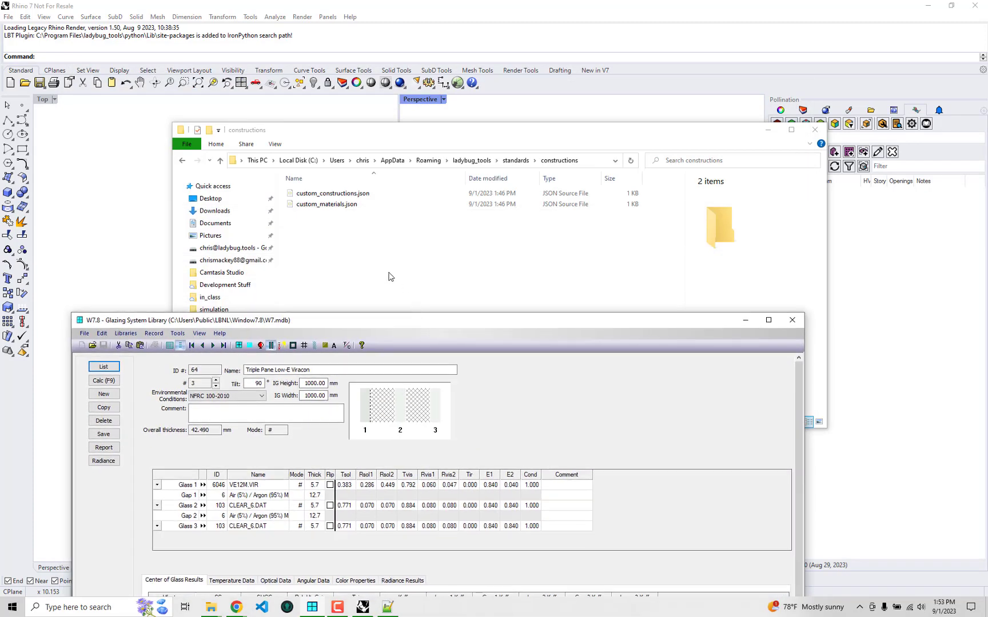
pyautogui.click(368, 252)
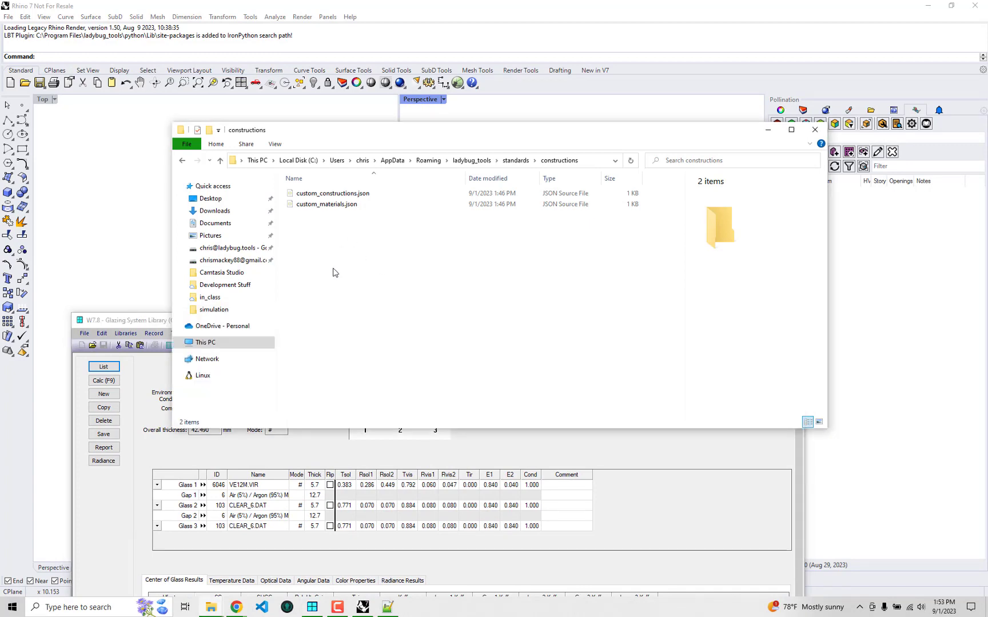
pyautogui.click(162, 324)
pyautogui.moveTo(162, 323); pyautogui.dragTo(184, 102)
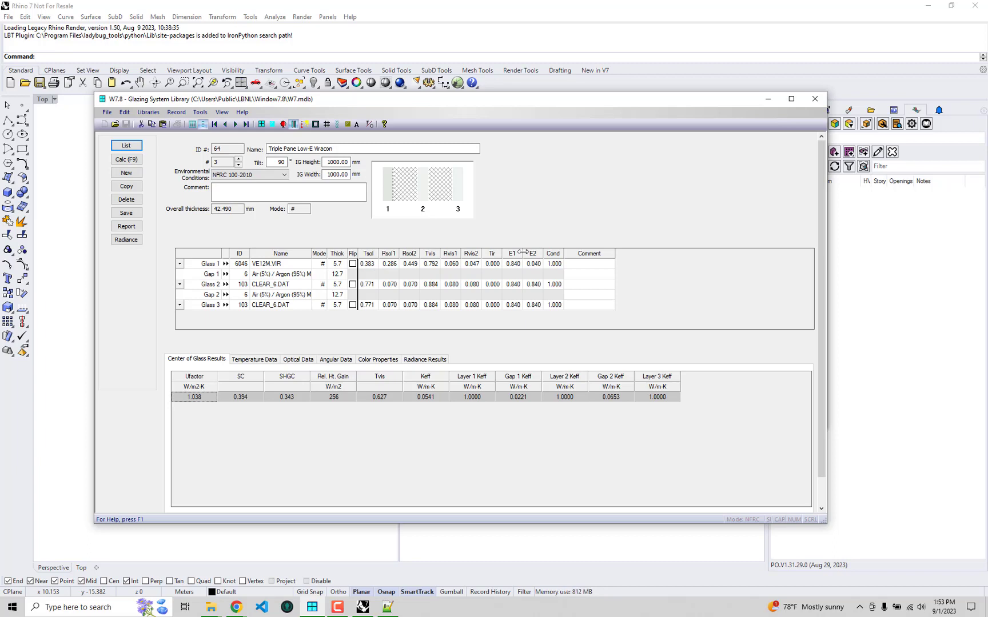
# Generate an Energy Plus IDF File report for the Triple Pane Low-E Viracon glazing system.
pyautogui.click(127, 226)
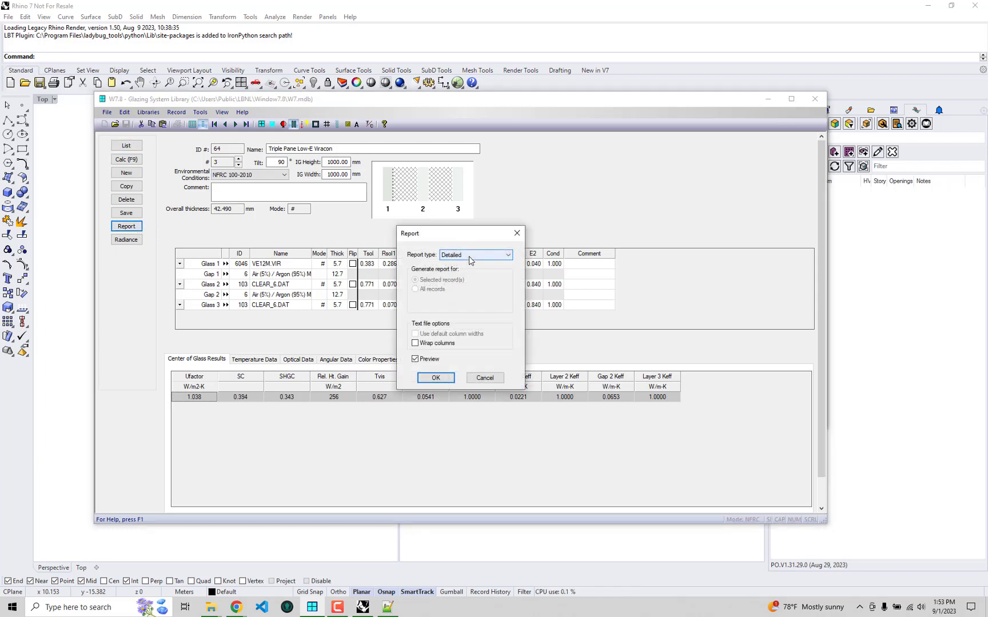
pyautogui.click(467, 257)
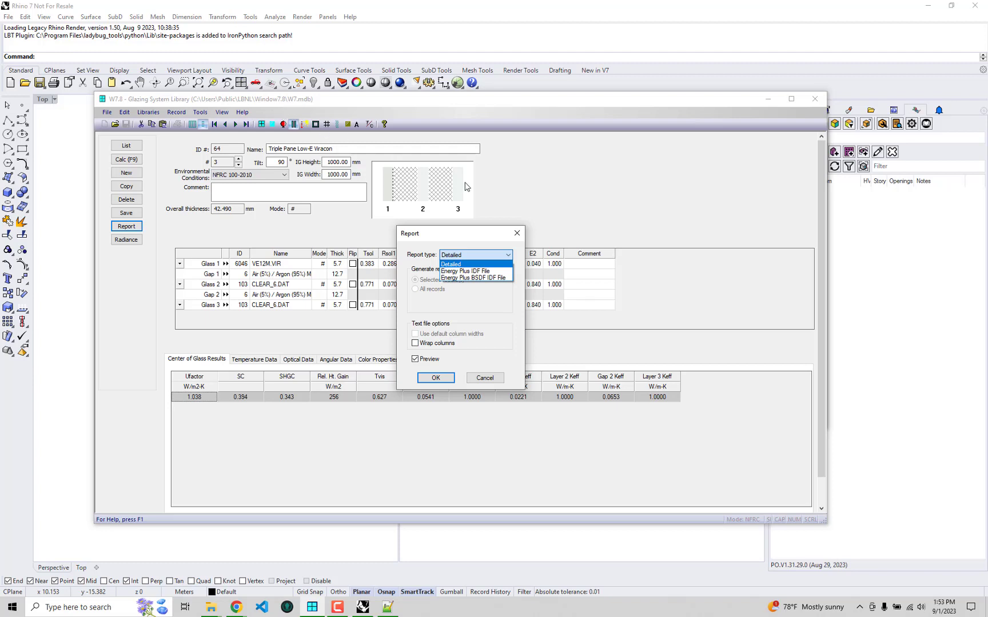
pyautogui.click(499, 272)
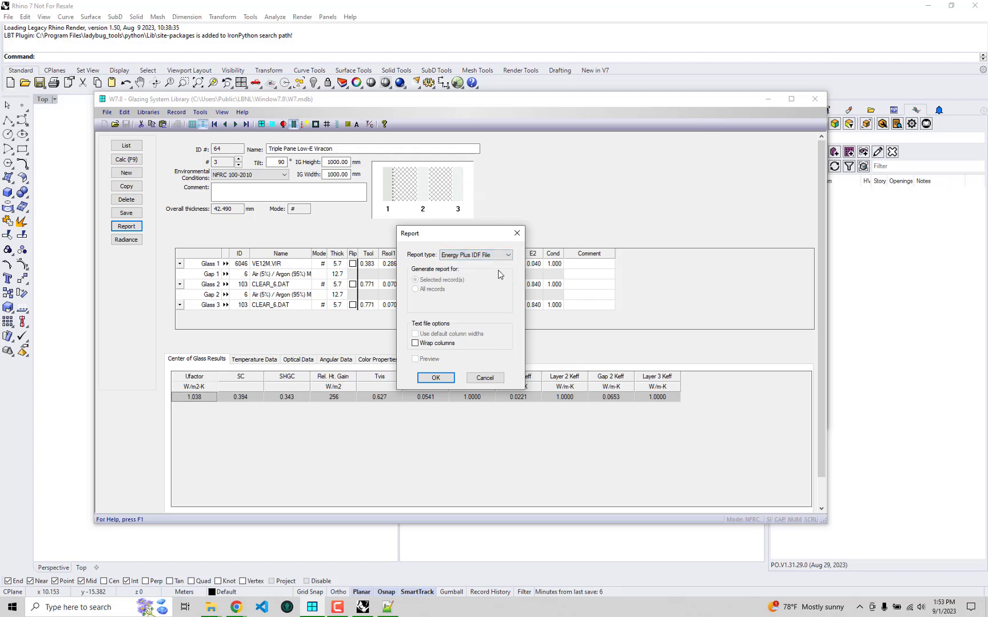
pyautogui.click(436, 379)
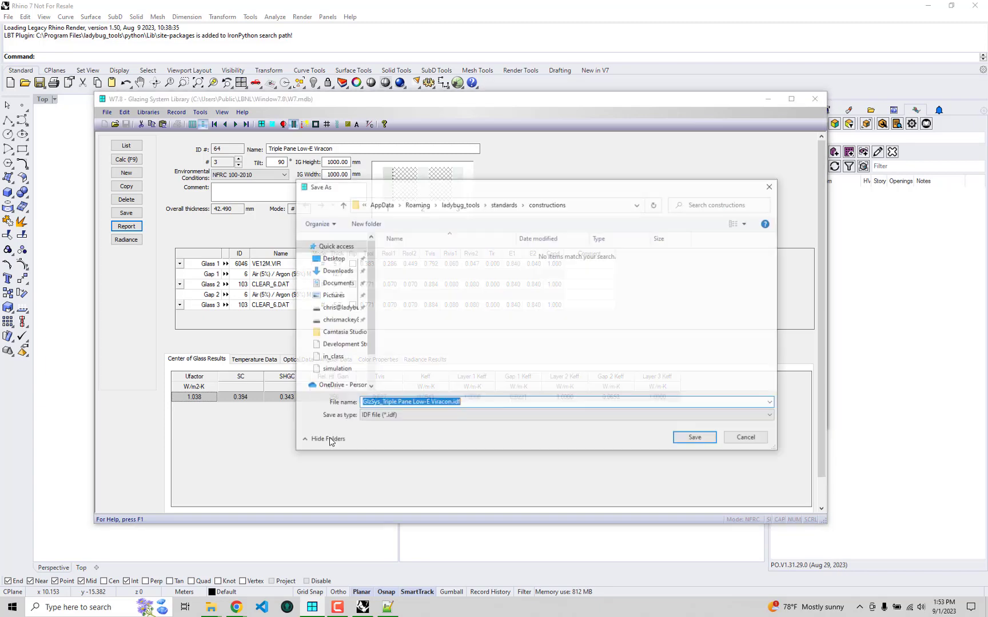
# Save the report as GlzSys_Triple Pane Low-E Viracon.idf in the ladybug_tools\standards\constructions folder and dismiss the export notice.
pyautogui.click(581, 207)
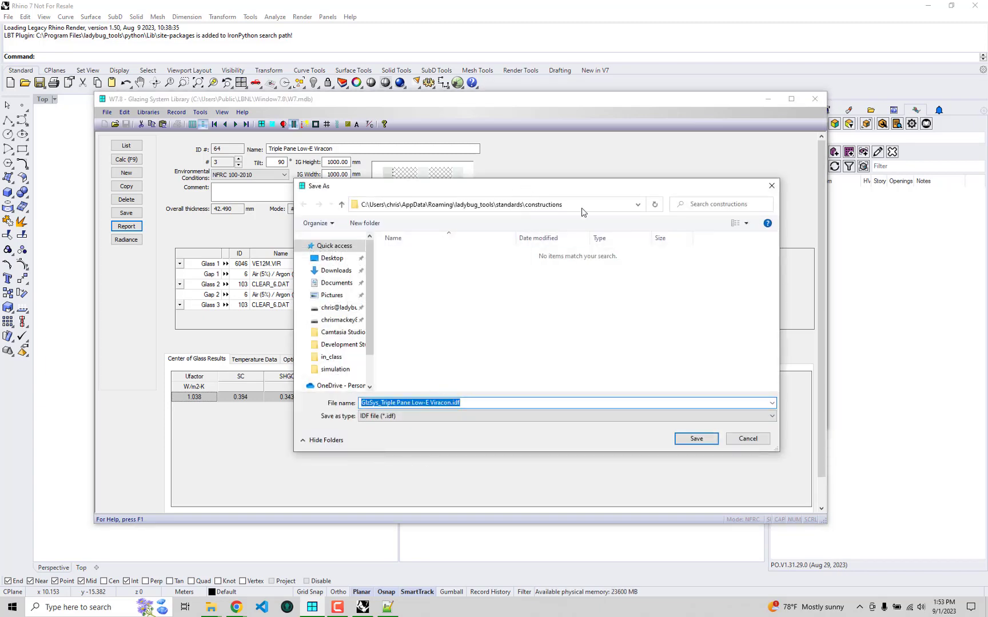
pyautogui.click(587, 205)
pyautogui.moveTo(587, 206); pyautogui.dragTo(335, 215)
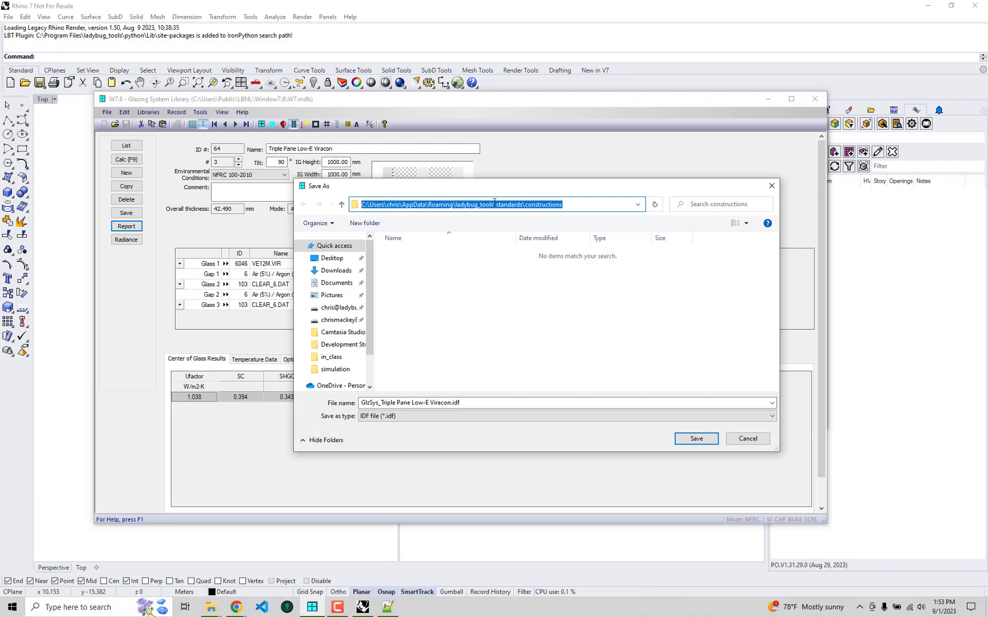
pyautogui.click(446, 404)
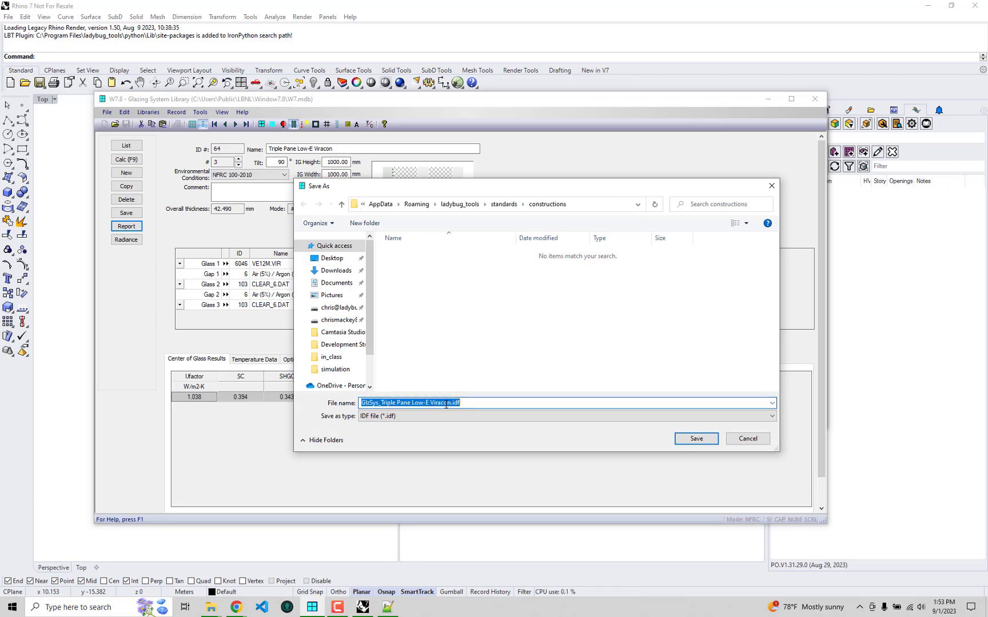
pyautogui.click(465, 401)
pyautogui.moveTo(465, 401); pyautogui.dragTo(307, 399)
pyautogui.click(575, 356)
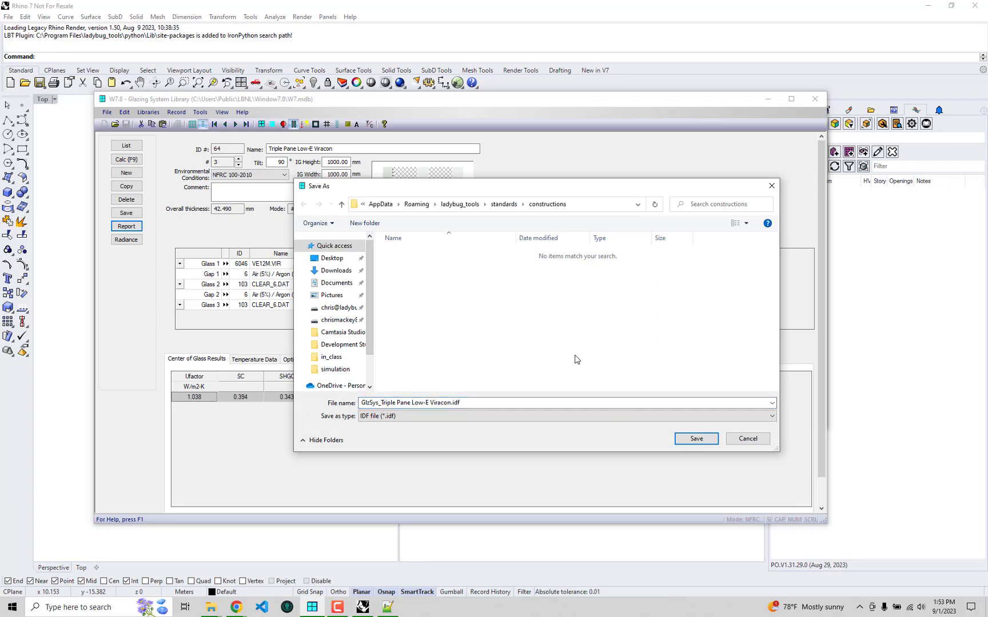
pyautogui.click(695, 439)
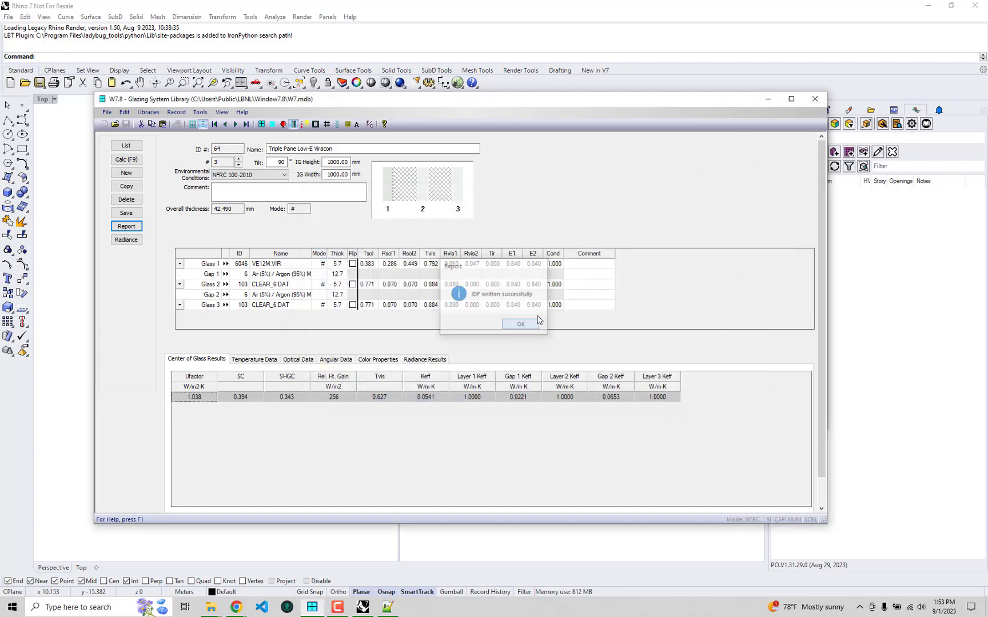
pyautogui.click(526, 328)
# Return to the constructions folder and check the details of GlzSys_Triple Pane Low-E Viracon_Avg.idf.
pyautogui.click(769, 99)
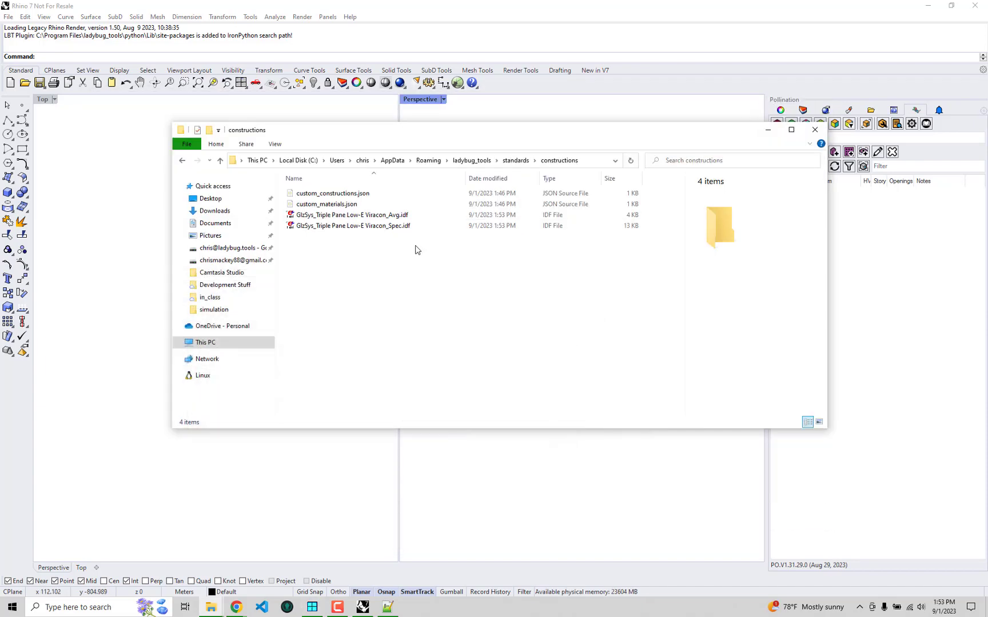
pyautogui.click(398, 215)
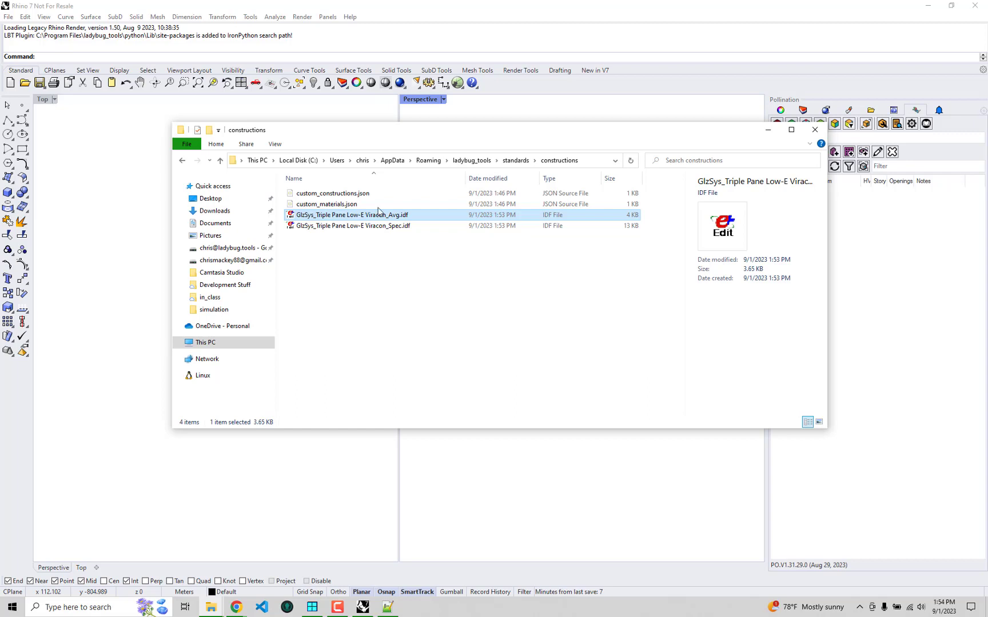
pyautogui.click(483, 243)
pyautogui.click(400, 218)
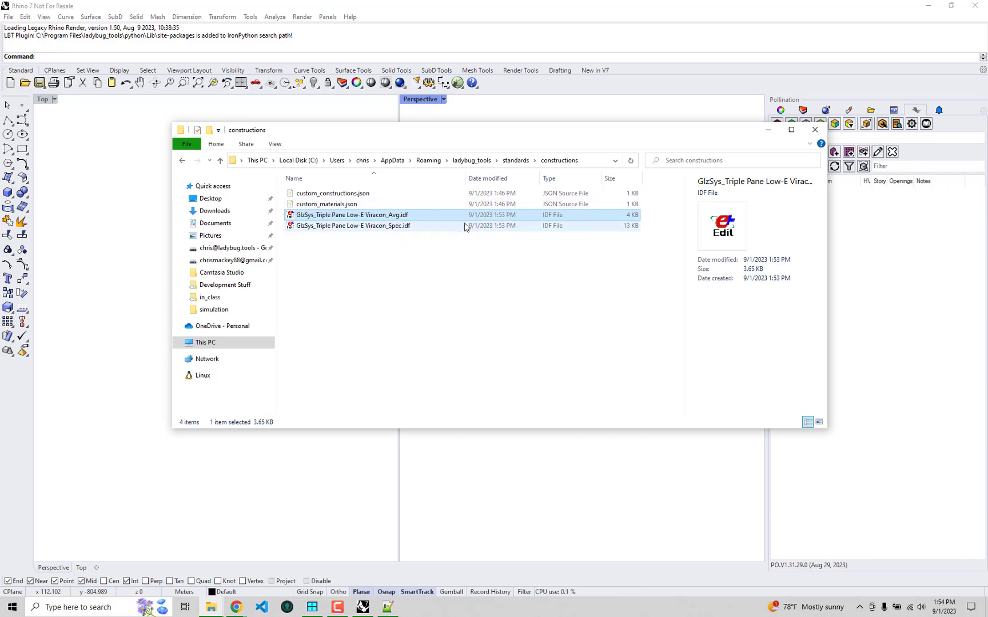
# Delete GlzSys_Triple Pane Low-E Viracon_Spec.idf from the constructions folder.
pyautogui.click(424, 228)
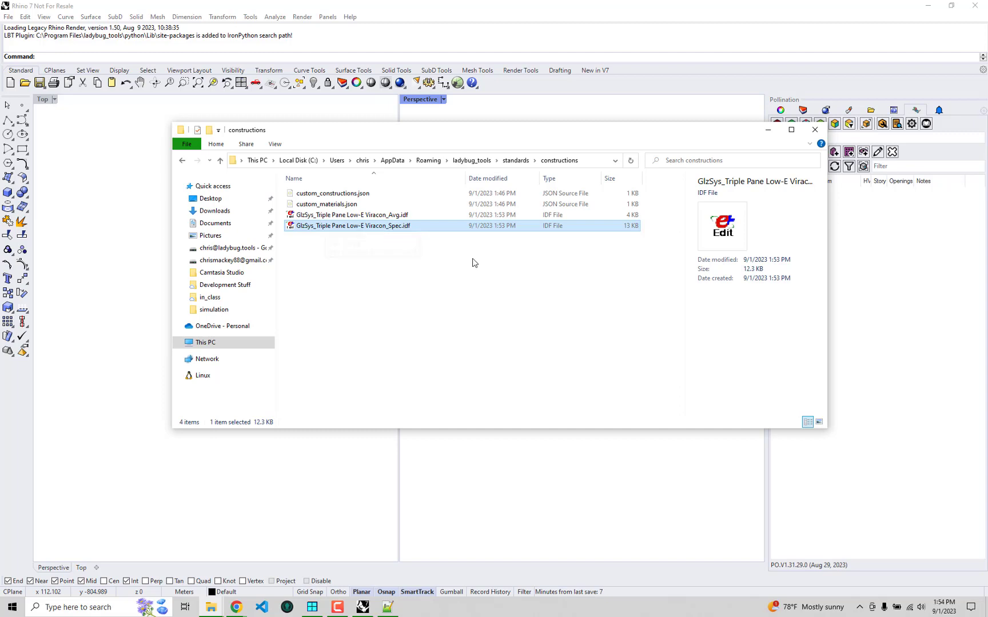
pyautogui.click(433, 238)
pyautogui.click(424, 232)
pyautogui.press('Delete')
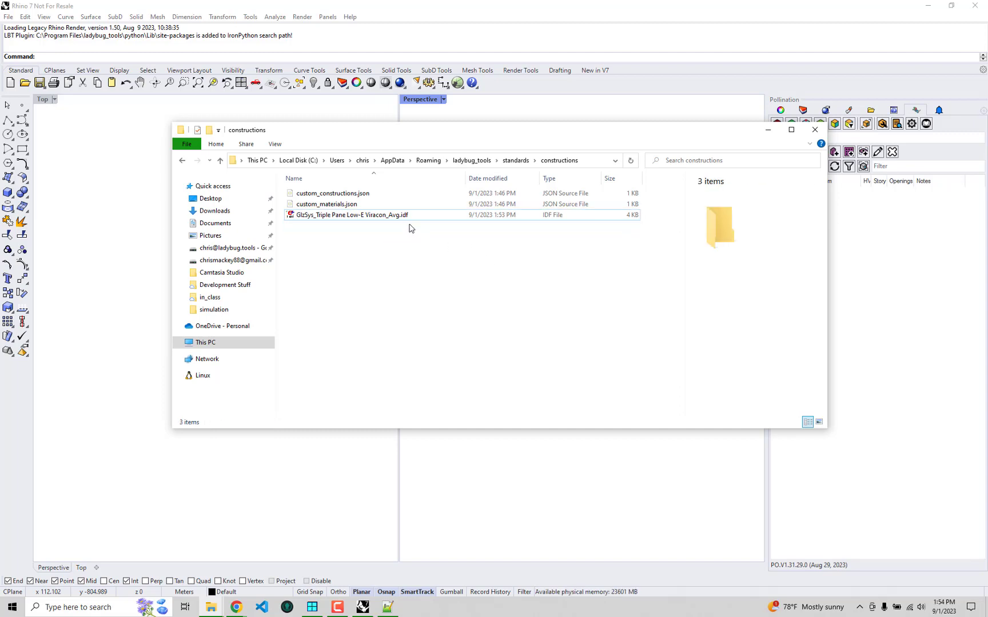
# Open GlzSys_Triple Pane Low-E Viracon_Avg.idf in Notepad++ and go to its Window Construction section.
pyautogui.click(409, 219)
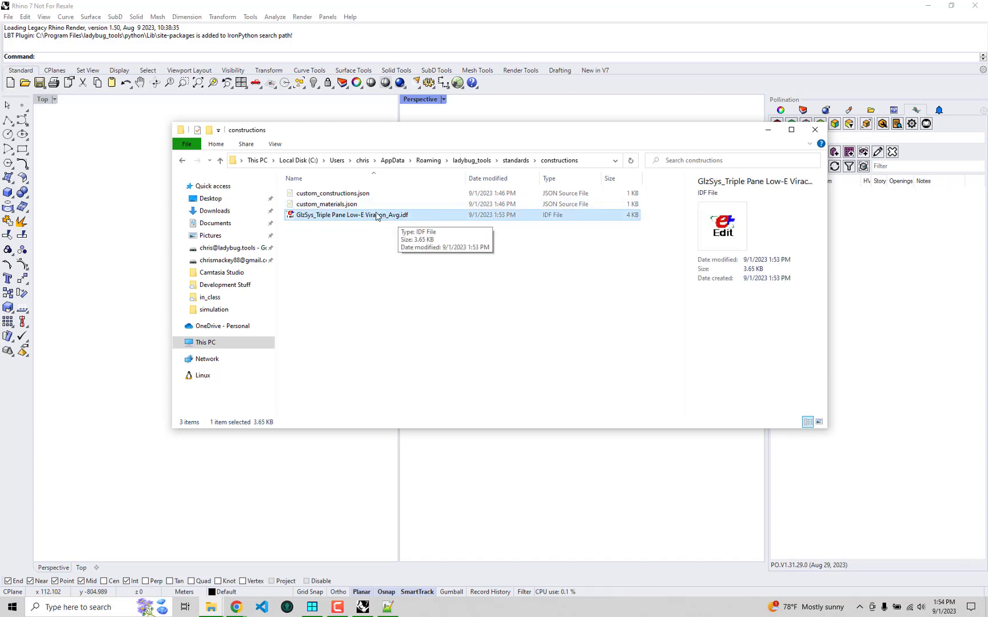
pyautogui.click(350, 275)
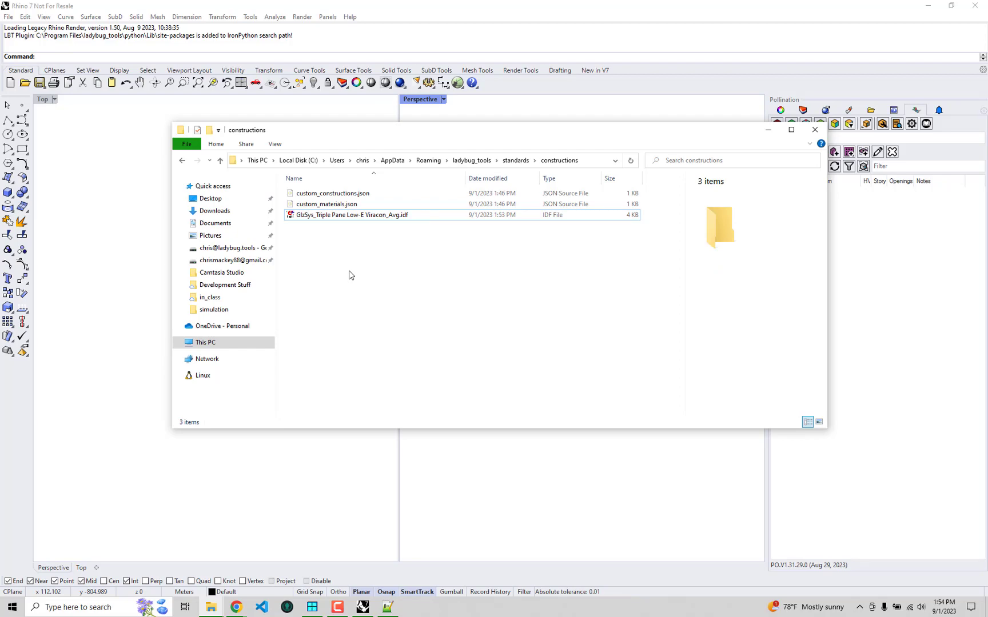
pyautogui.click(356, 217)
pyautogui.rightClick(357, 216)
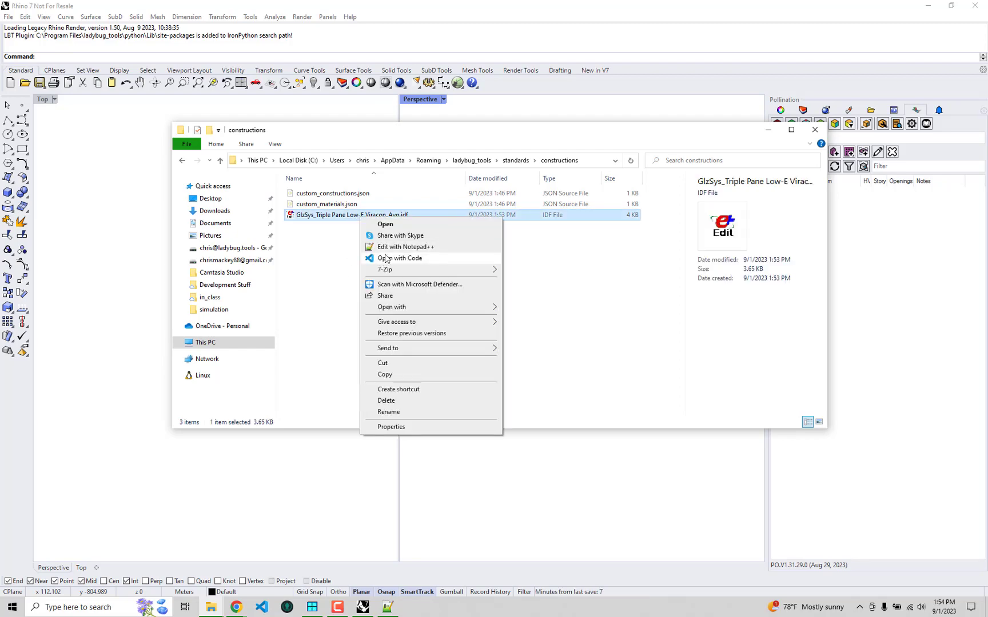
pyautogui.click(389, 244)
pyautogui.scroll(-7, 181, 183)
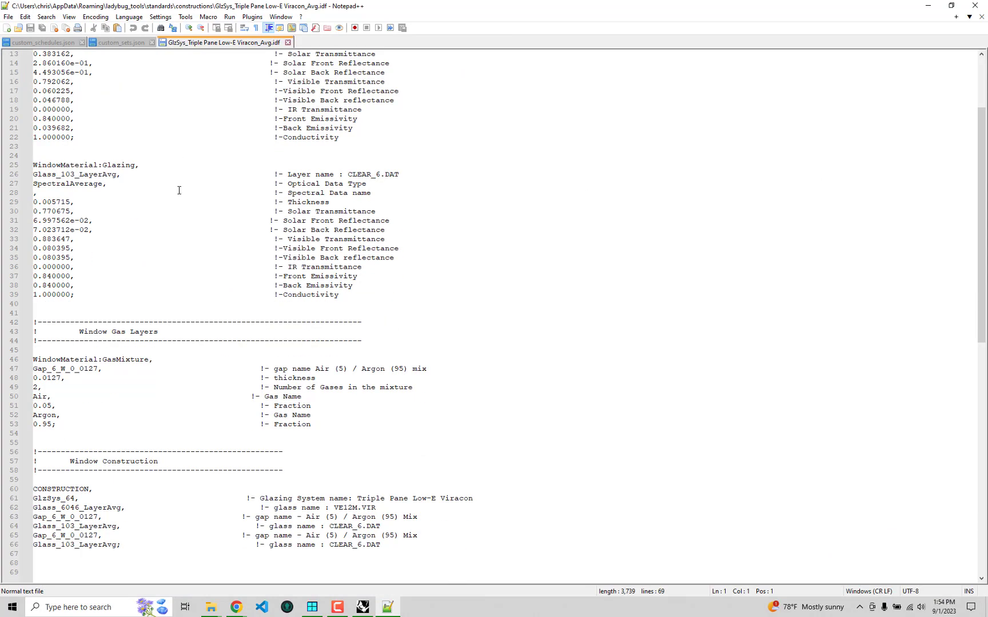
# Examine the glass and gap layers of the CONSTRUCTION object and its name, GlzSys_64.
pyautogui.click(95, 423)
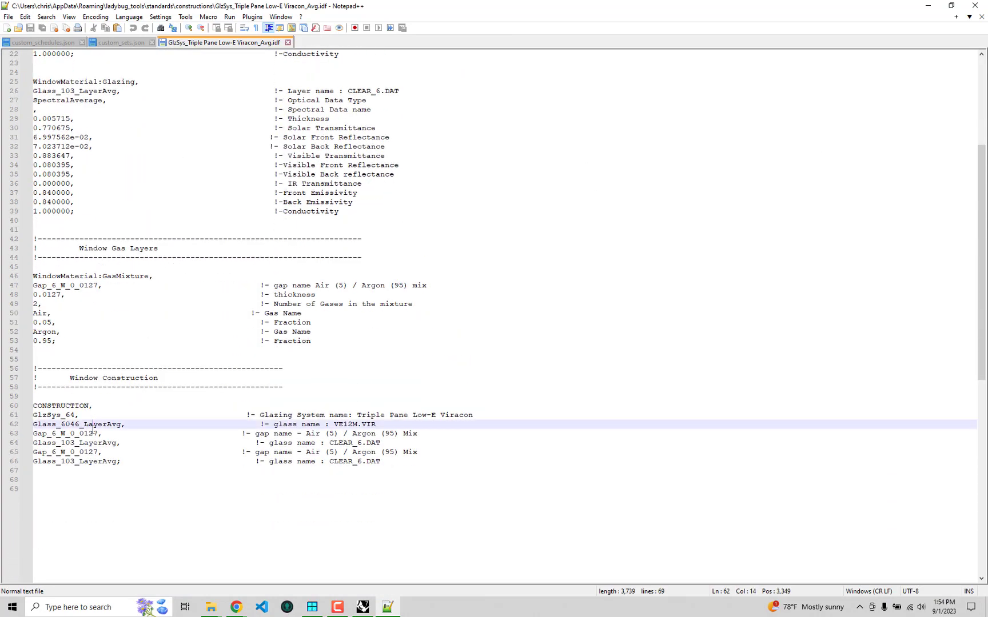
pyautogui.press('Down')
pyautogui.press('Down')
pyautogui.click(92, 460)
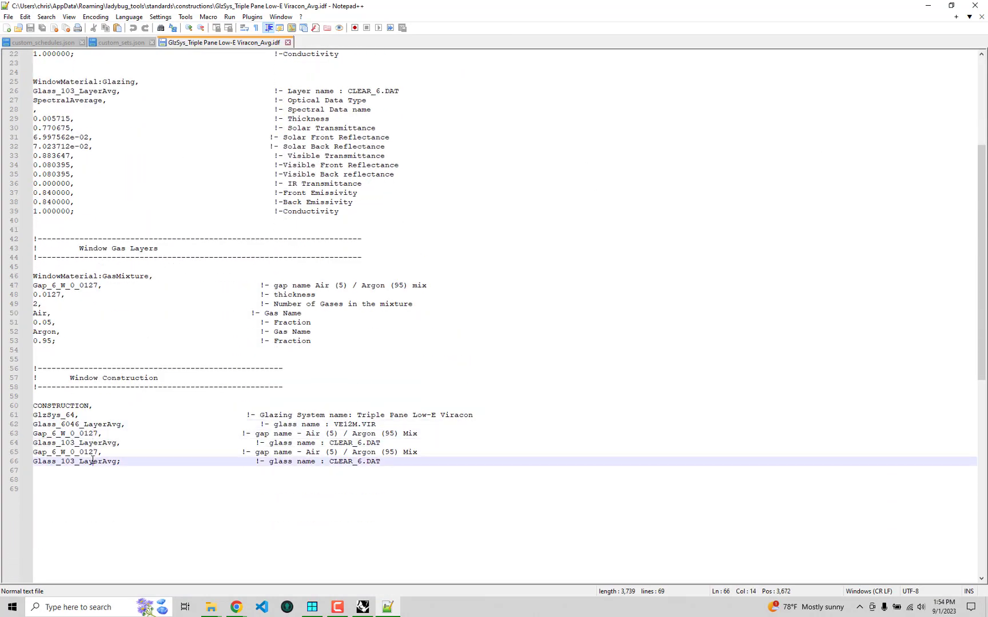
pyautogui.doubleClick(68, 416)
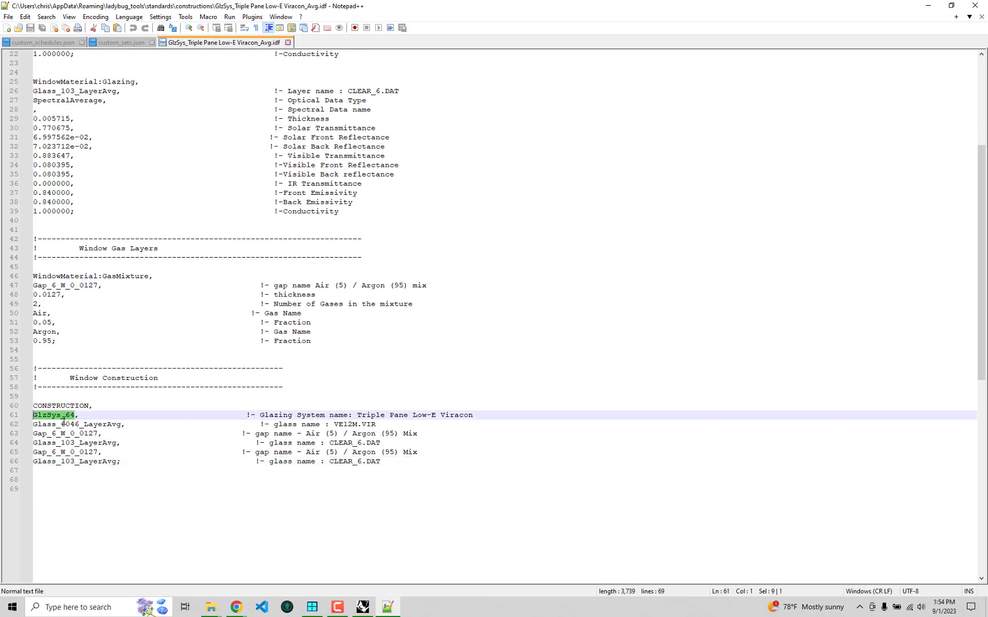
pyautogui.click(92, 421)
pyautogui.click(73, 417)
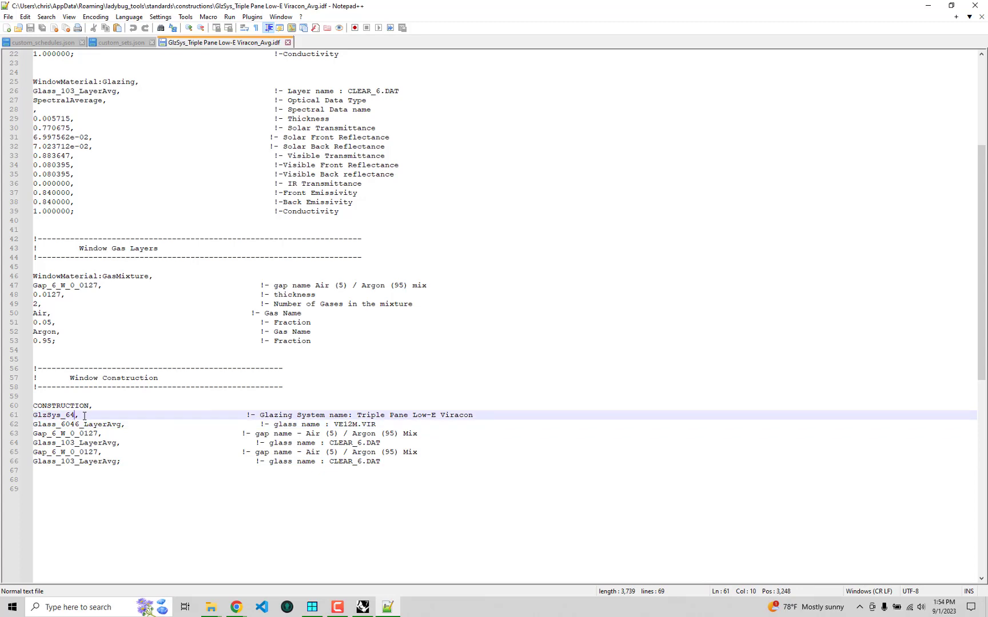
# Leave the IDF file, close Rhino 7, and relaunch it with its main window in front of the constructions folder.
pyautogui.click(927, 6)
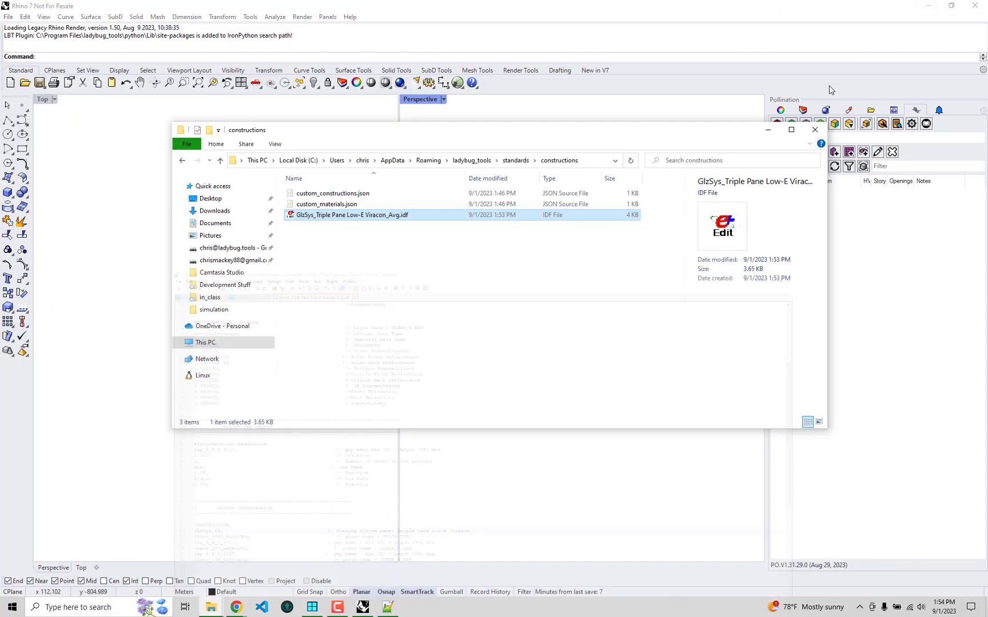
pyautogui.click(767, 129)
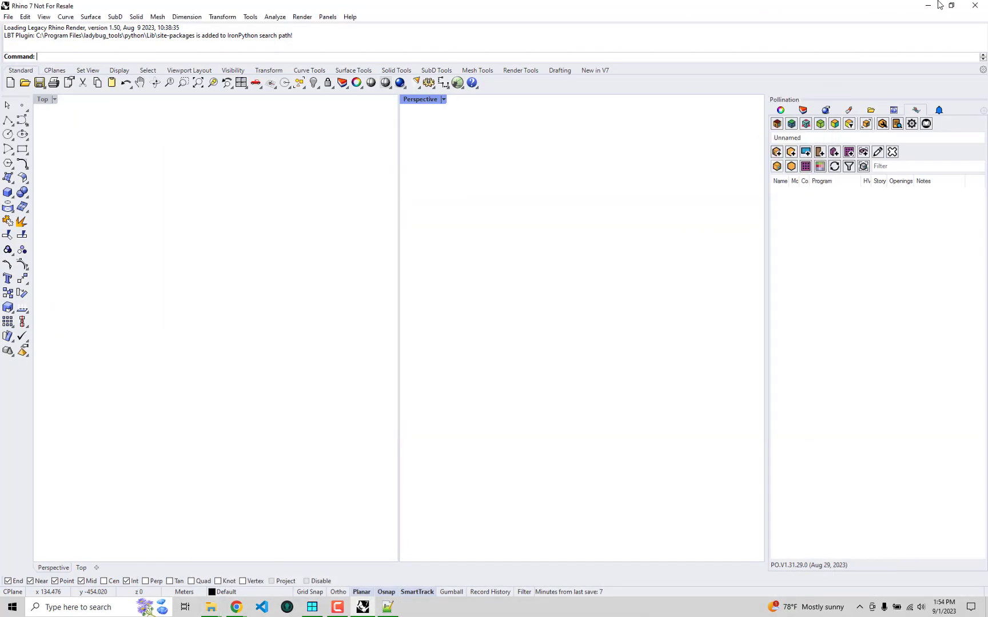
pyautogui.click(975, 4)
pyautogui.click(213, 608)
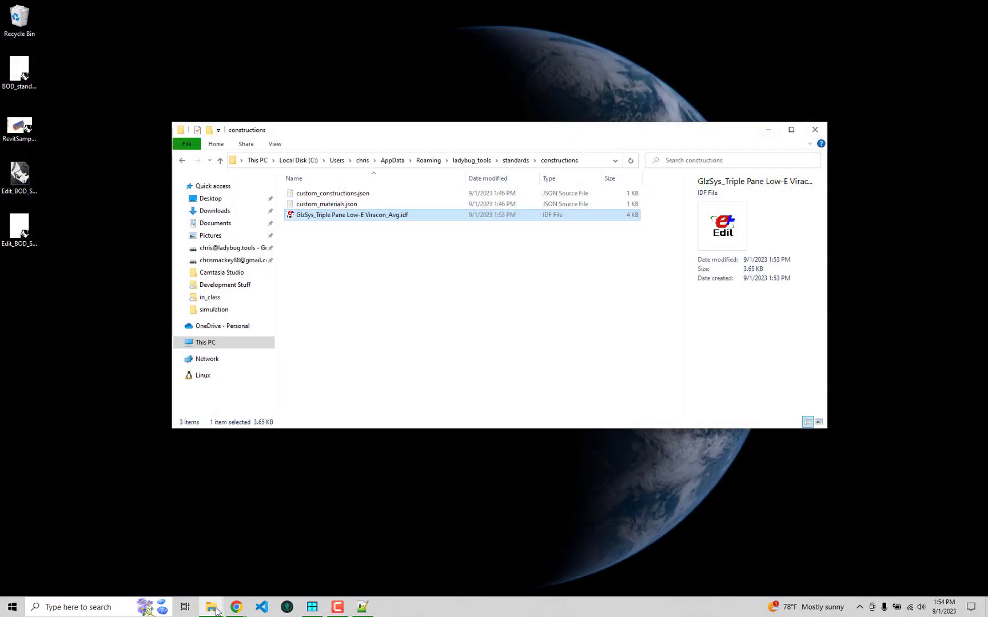
pyautogui.click(12, 607)
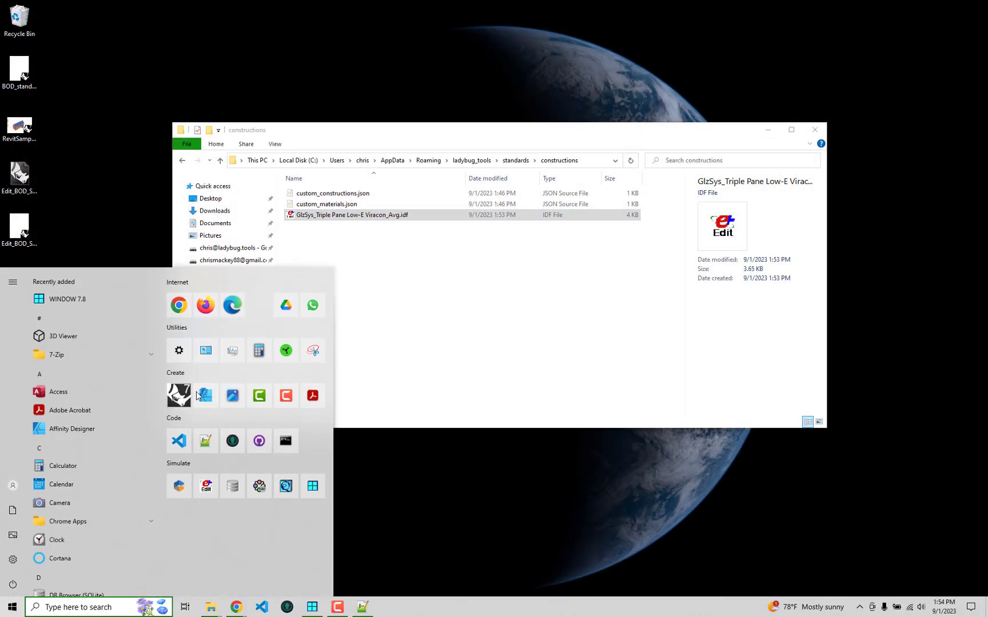
pyautogui.click(186, 394)
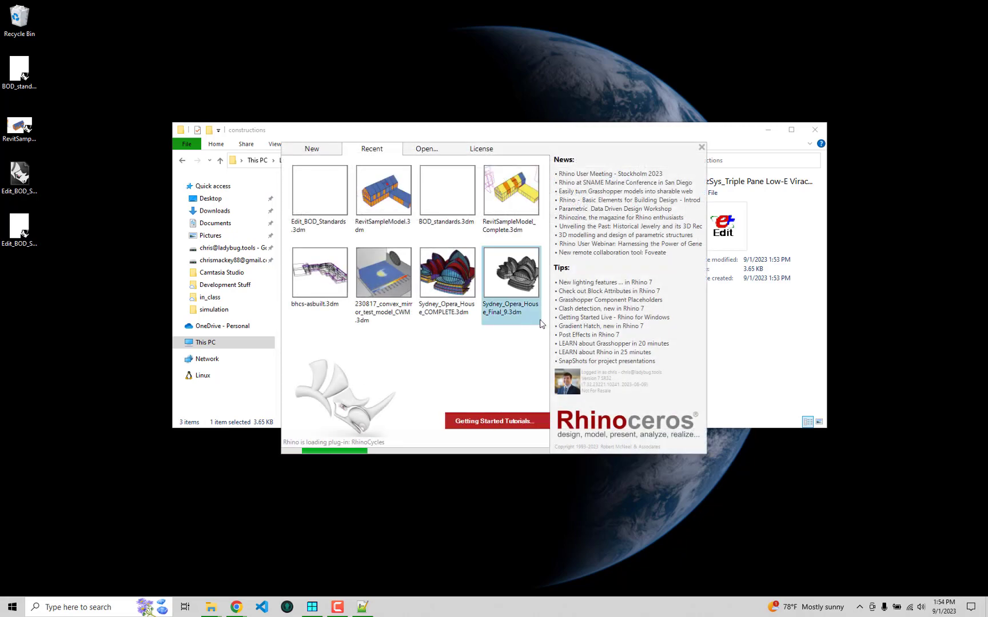
pyautogui.moveTo(703, 122); pyautogui.dragTo(705, 119)
pyautogui.moveTo(707, 124); pyautogui.dragTo(754, 64)
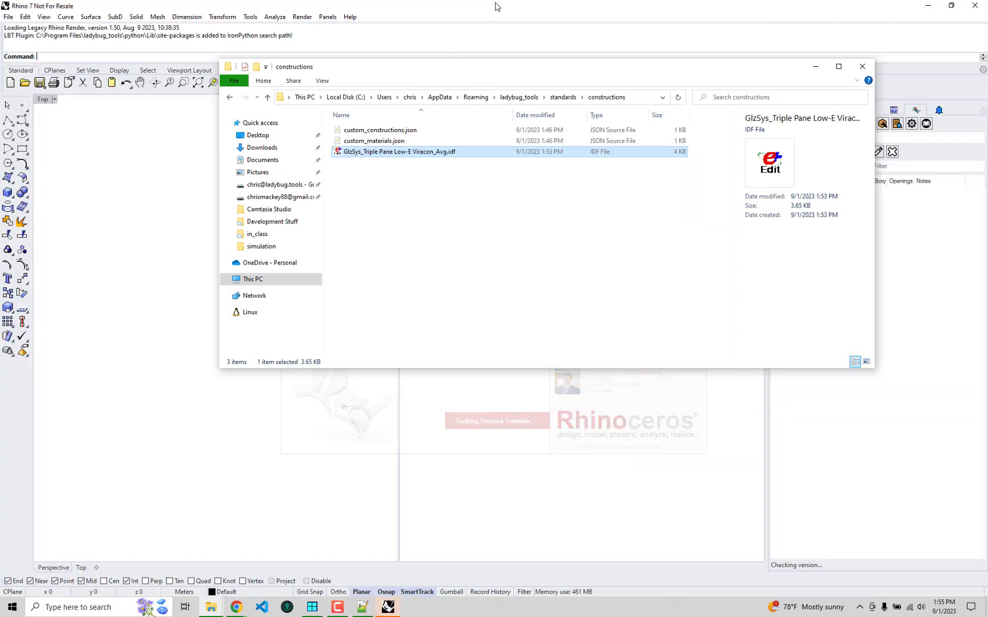
pyautogui.click(496, 4)
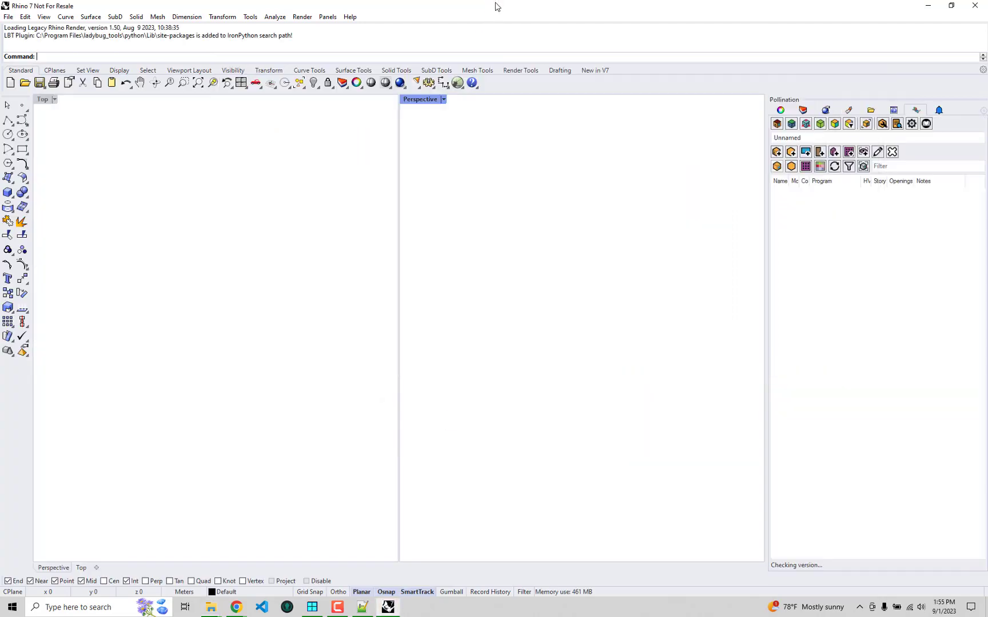
# Open Pollination's Energy Constructions manager, enlarge it, and look for the user construction GlzSys_64 at the end of the list.
pyautogui.click(897, 124)
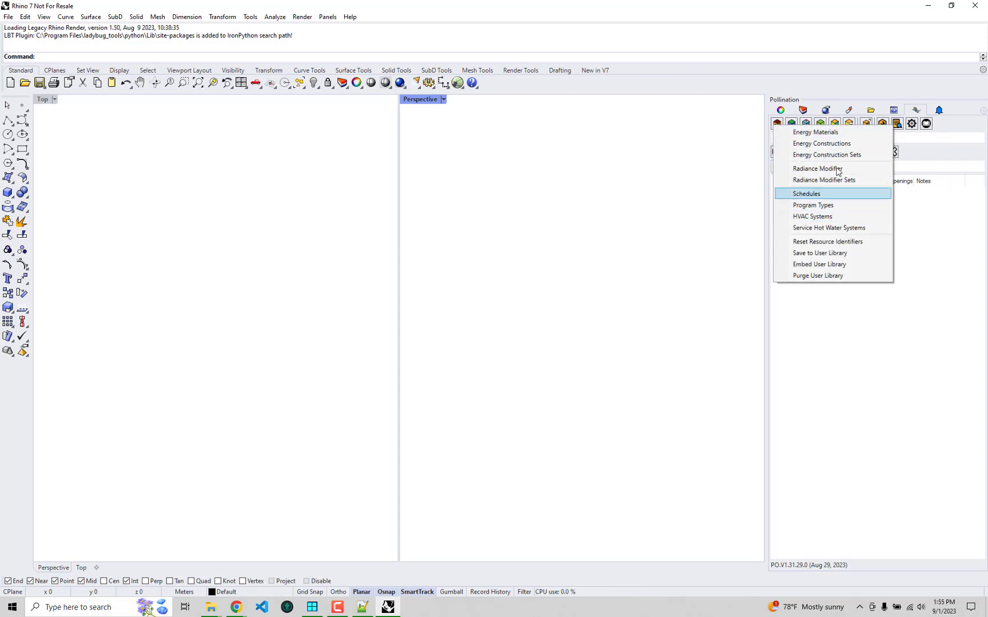
pyautogui.click(844, 146)
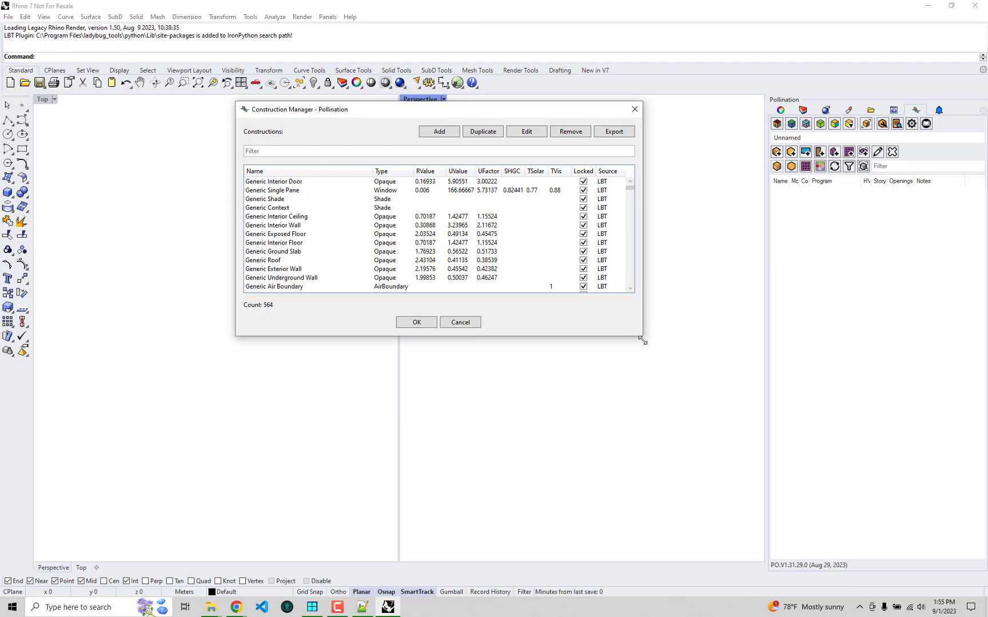
pyautogui.moveTo(642, 340); pyautogui.dragTo(709, 420)
pyautogui.moveTo(696, 190); pyautogui.dragTo(697, 375)
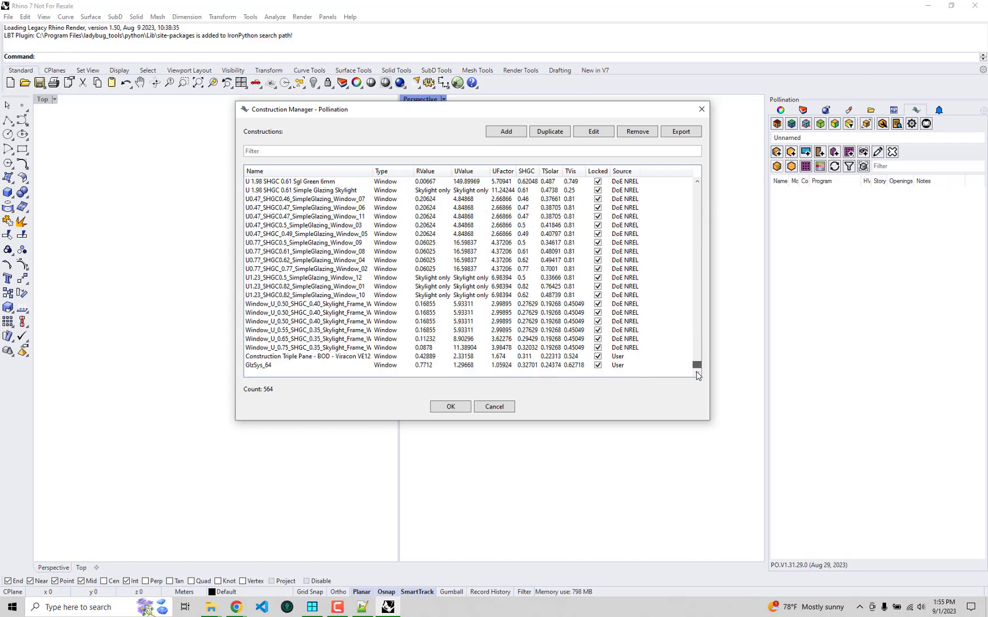
# Open the user construction GlzSys_64 to review its glass and gap layers and thermal properties, and close it and the construction manager without changes.
pyautogui.click(321, 357)
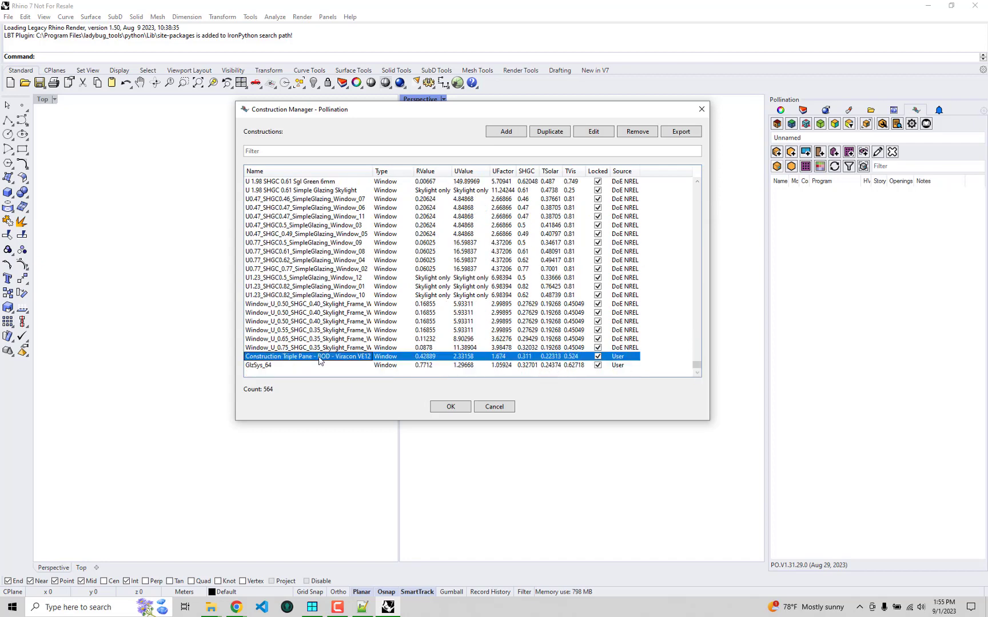
pyautogui.click(264, 367)
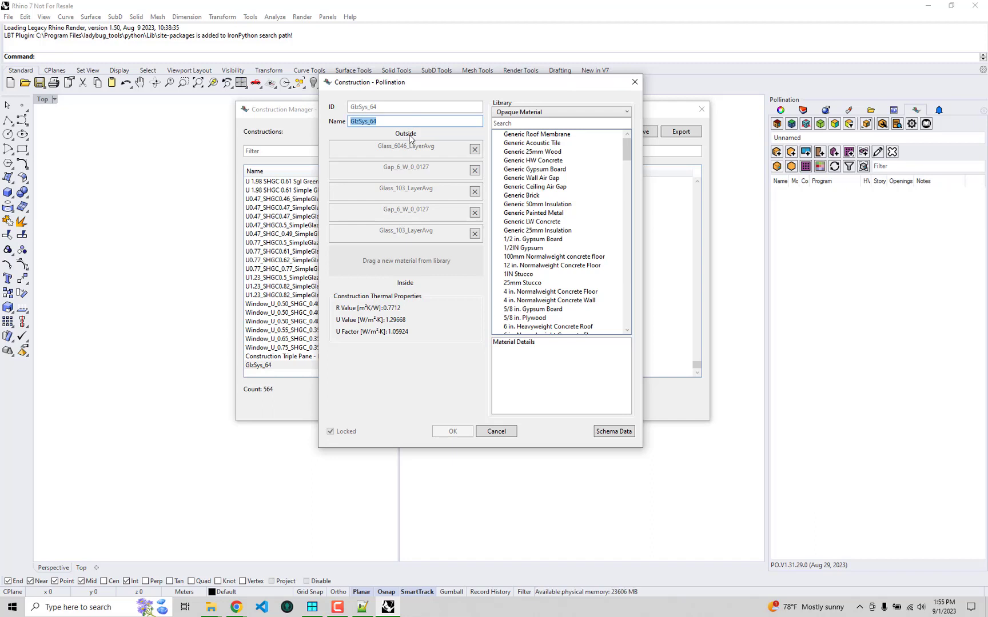
pyautogui.moveTo(575, 87); pyautogui.dragTo(530, 80)
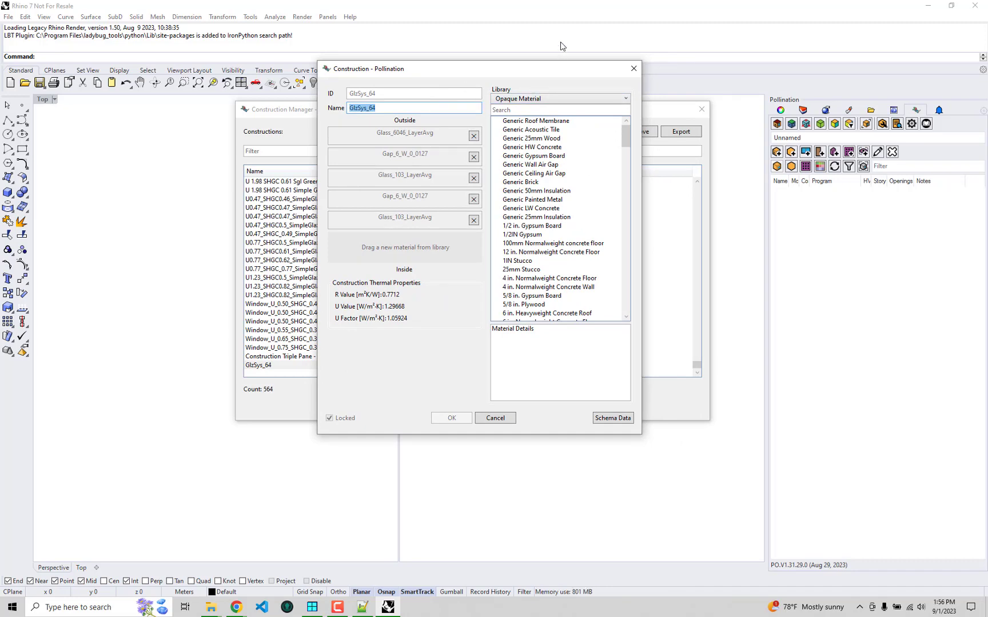
pyautogui.moveTo(485, 75); pyautogui.dragTo(504, 86)
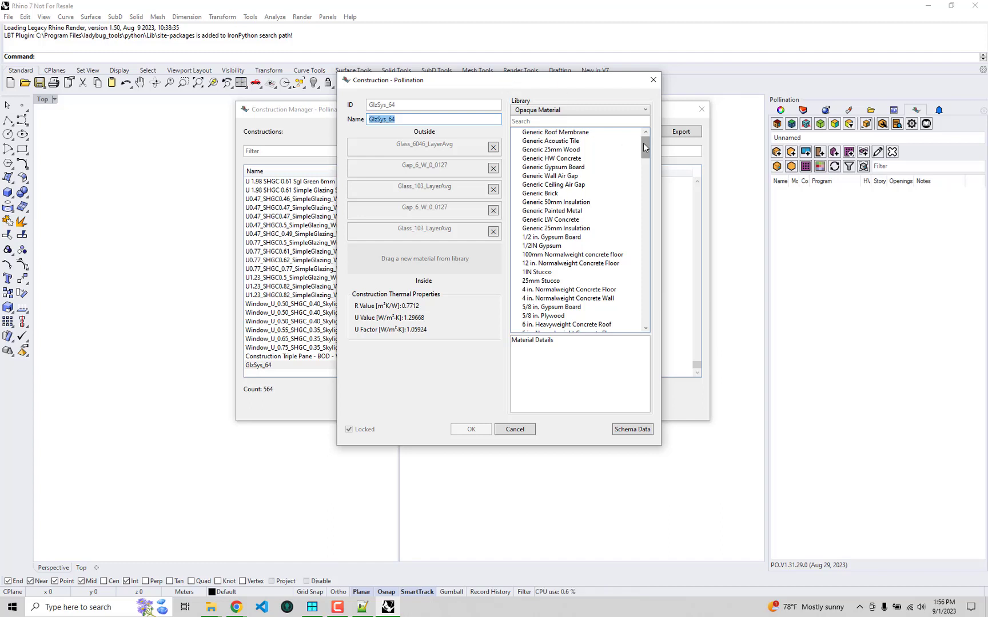
pyautogui.click(651, 83)
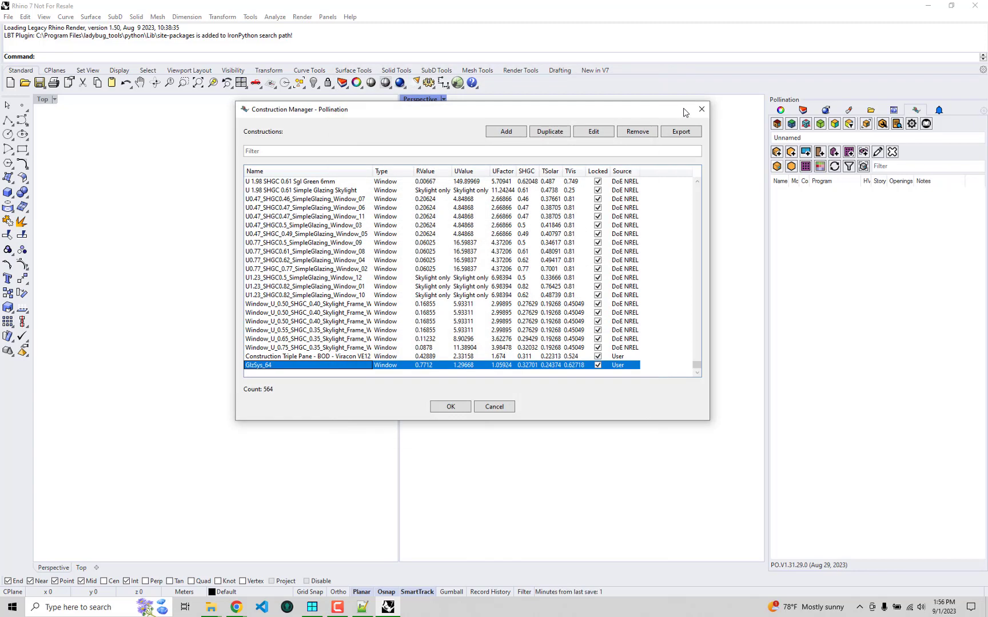
pyautogui.click(702, 109)
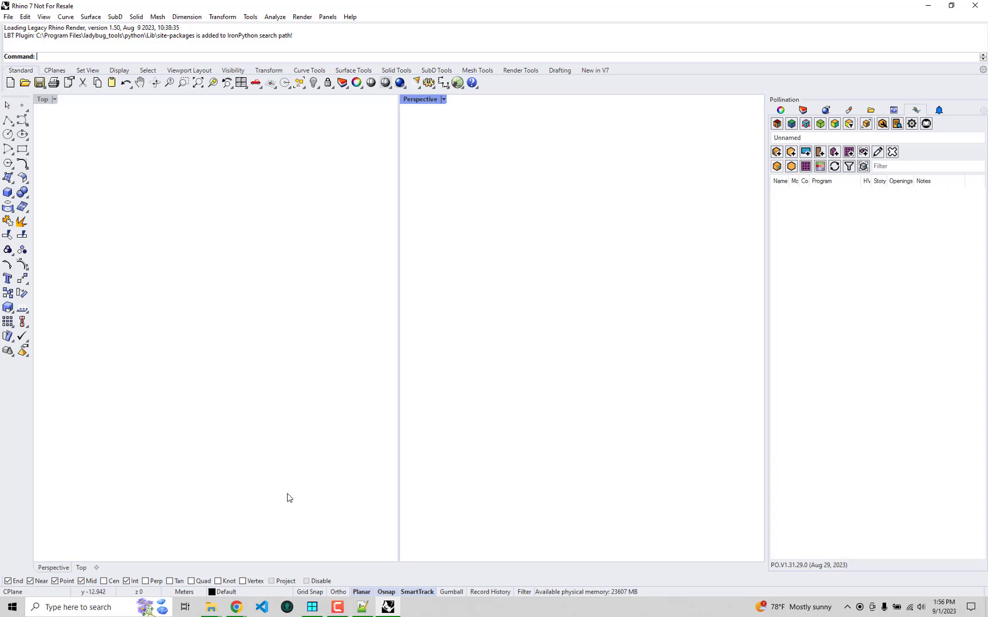
# Switch to the File Explorer window showing the ladybug_tools standards constructions folder and clear the file selection.
pyautogui.moveTo(211, 611)
pyautogui.click(268, 552)
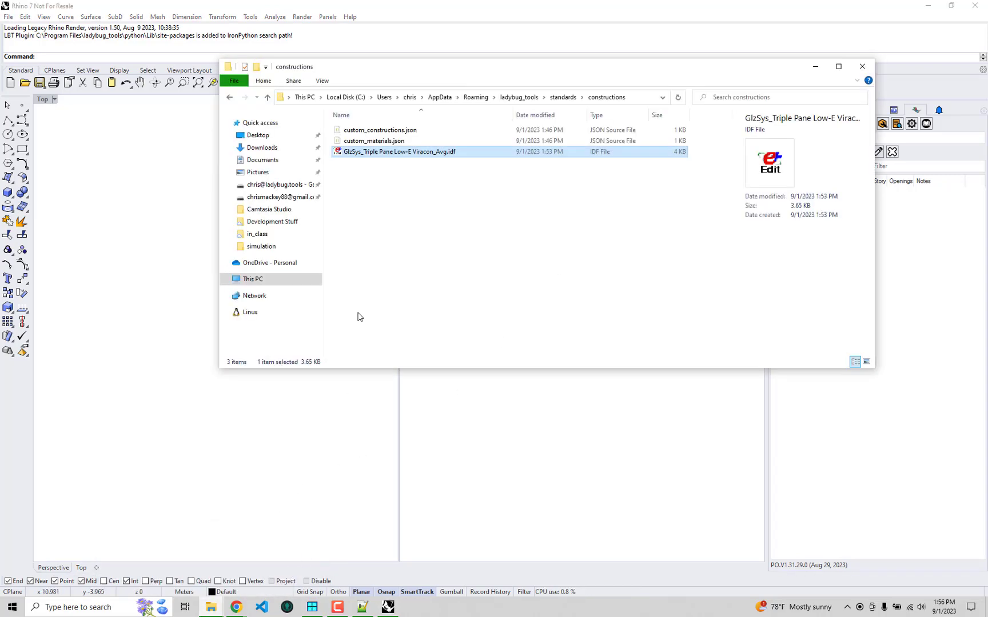
pyautogui.click(413, 185)
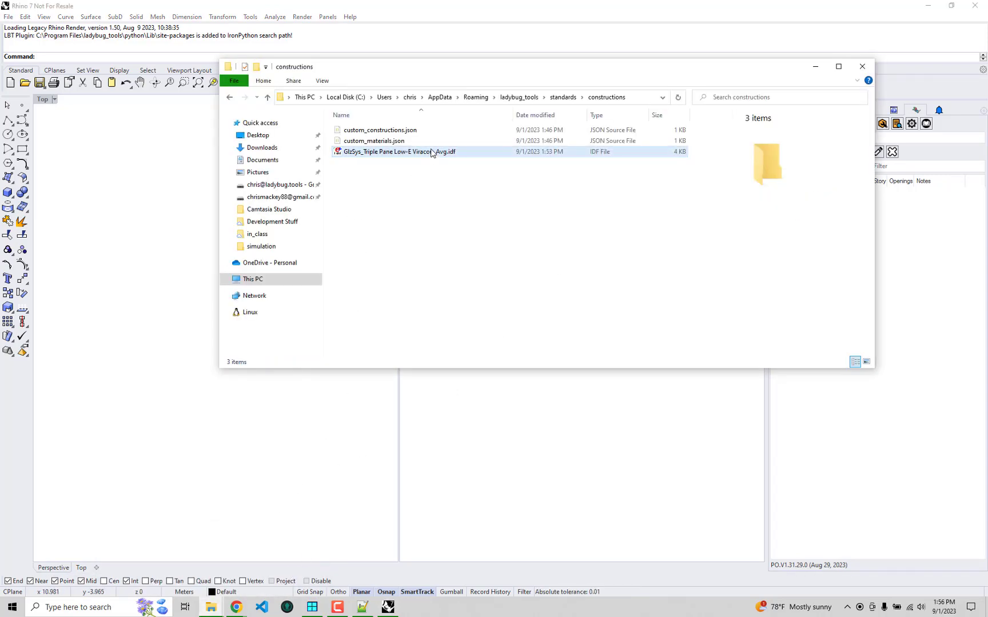